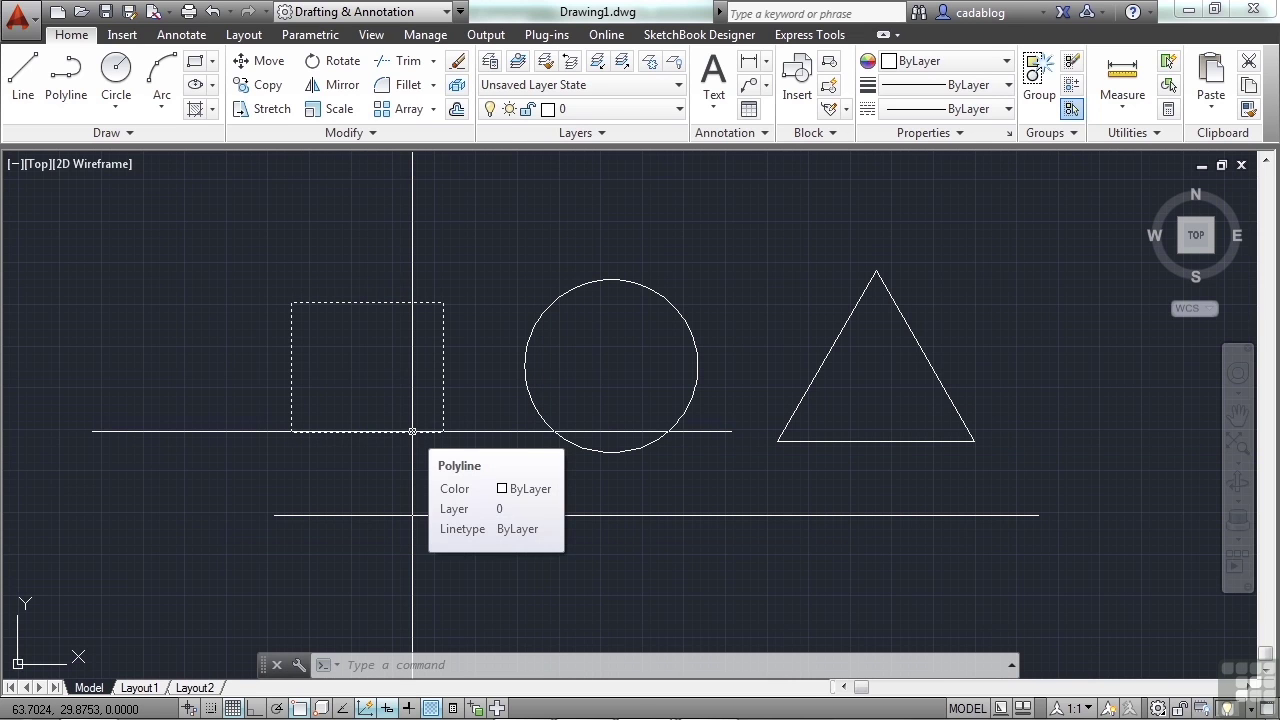
Step: Select the rectangle polyline to examine its grips, and clear the selection
click(412, 431)
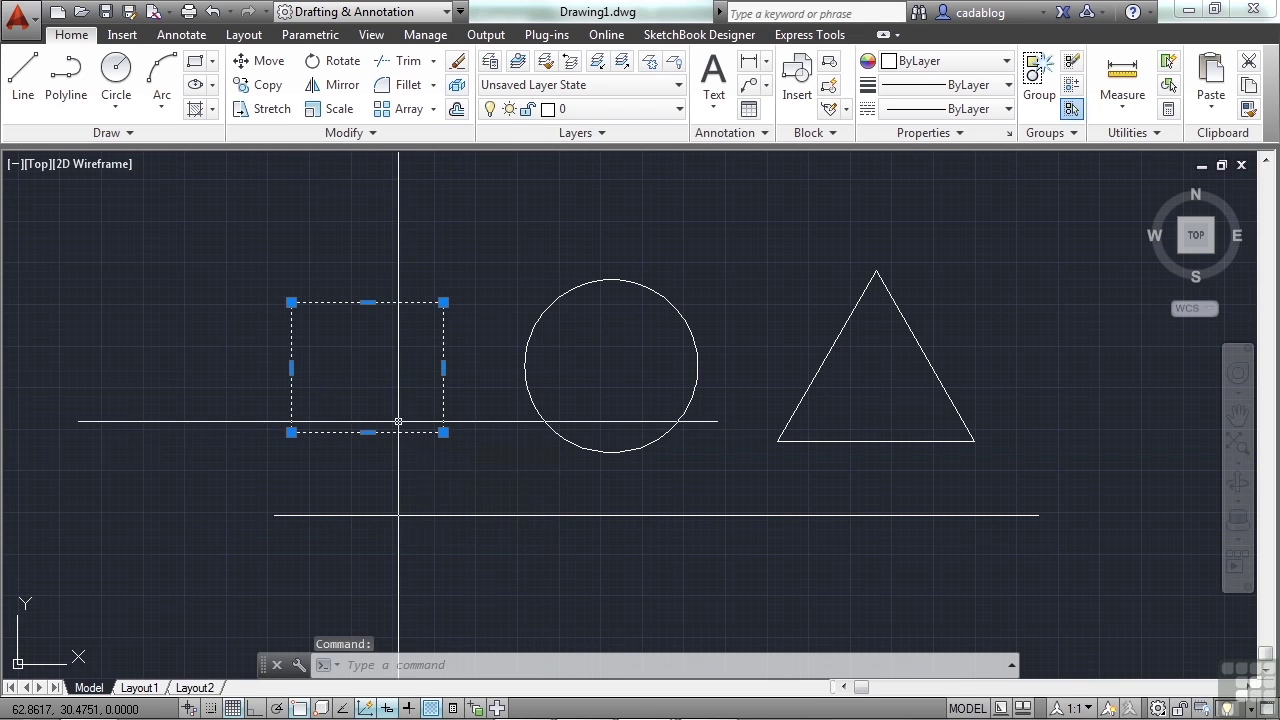
mouse_move(293, 308)
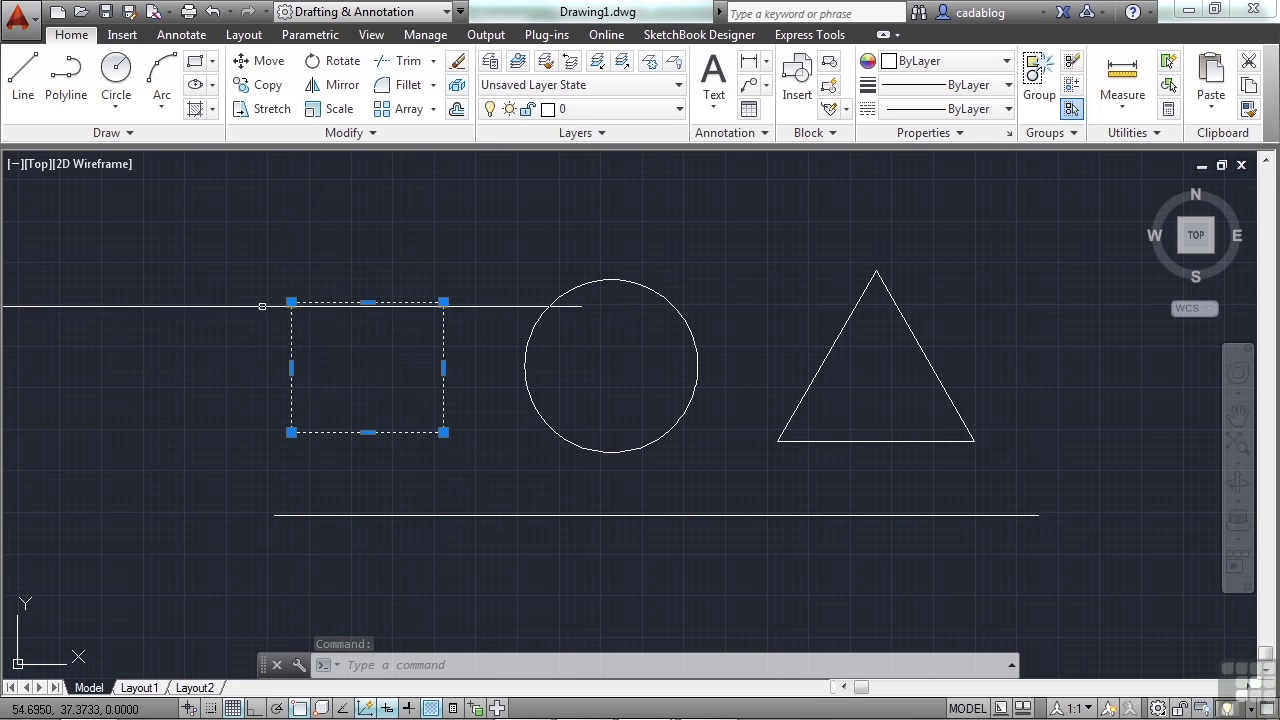
mouse_move(292, 434)
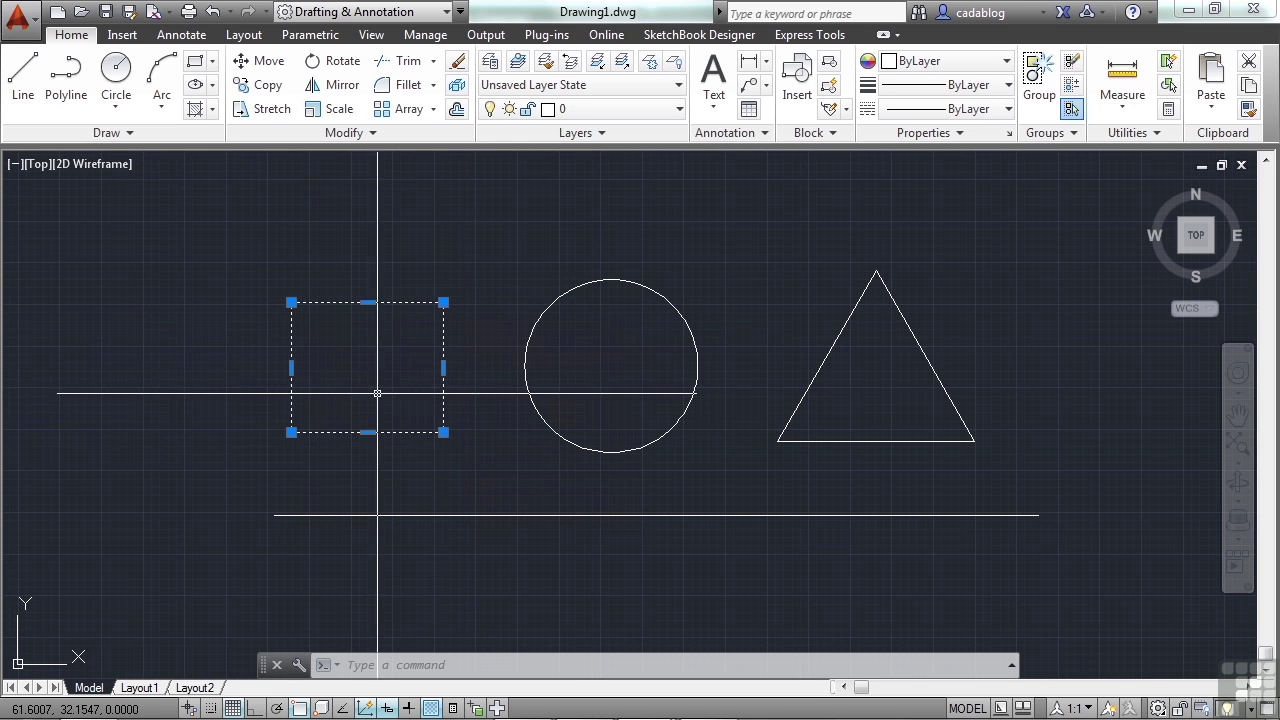
key(Escape)
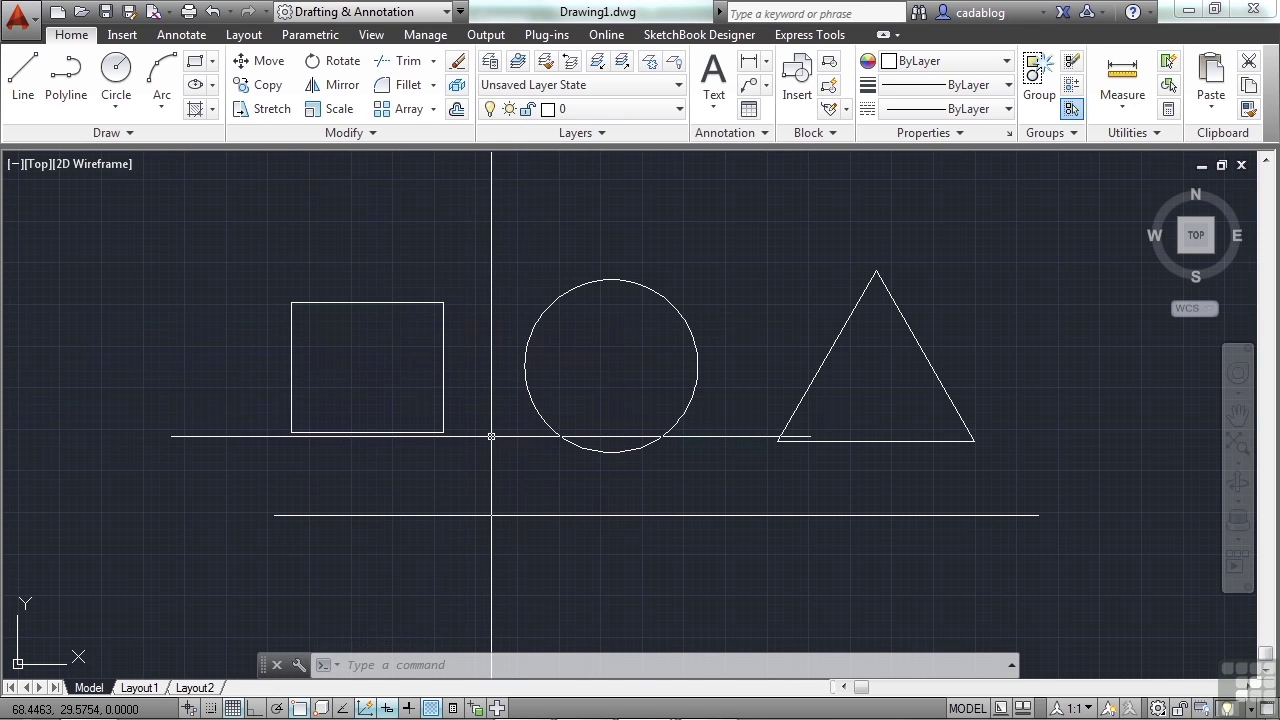
Step: Switch Infer Constraints on and off again, and look over the available geometric constraint tools
drag(490, 436, 494, 477)
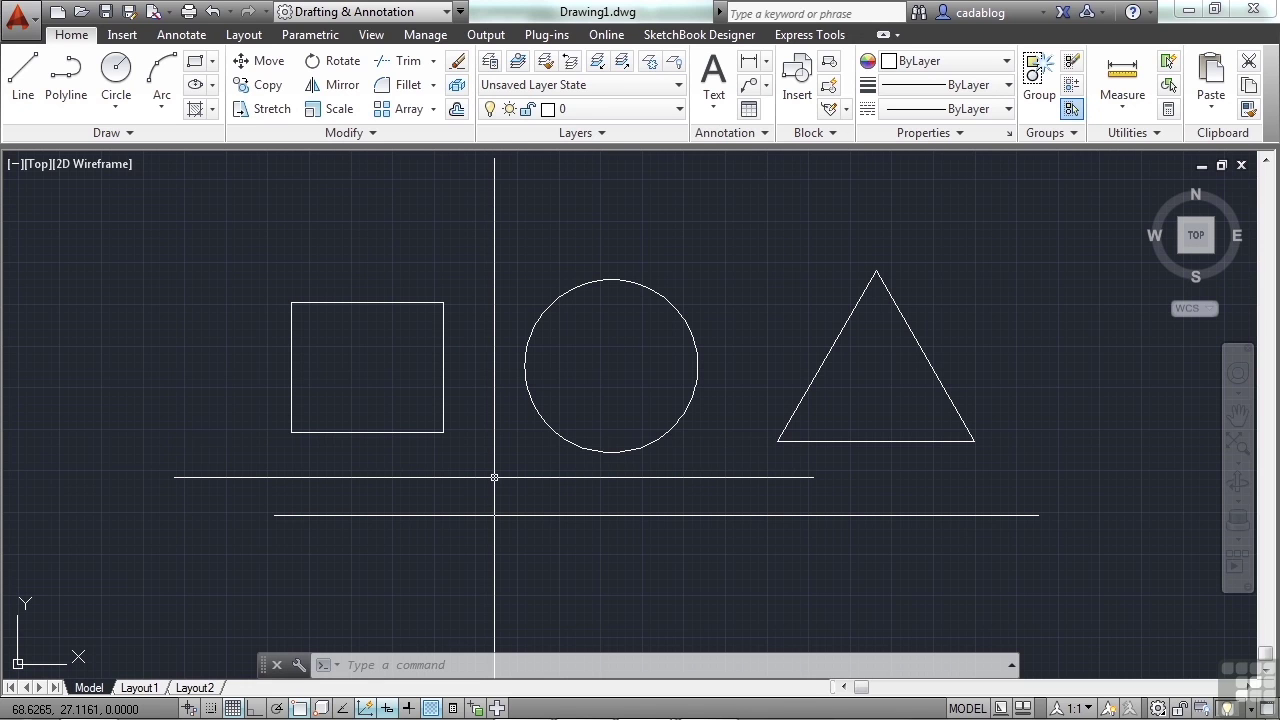
drag(494, 477, 196, 704)
click(189, 707)
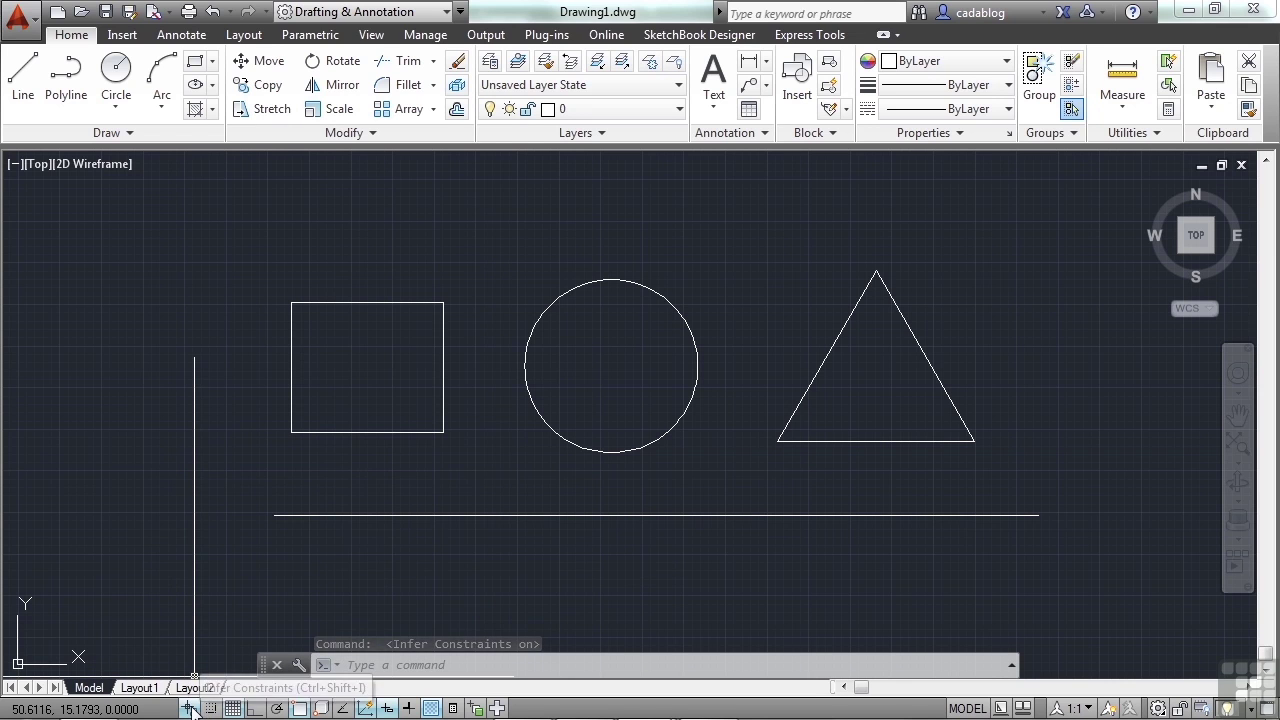
click(189, 707)
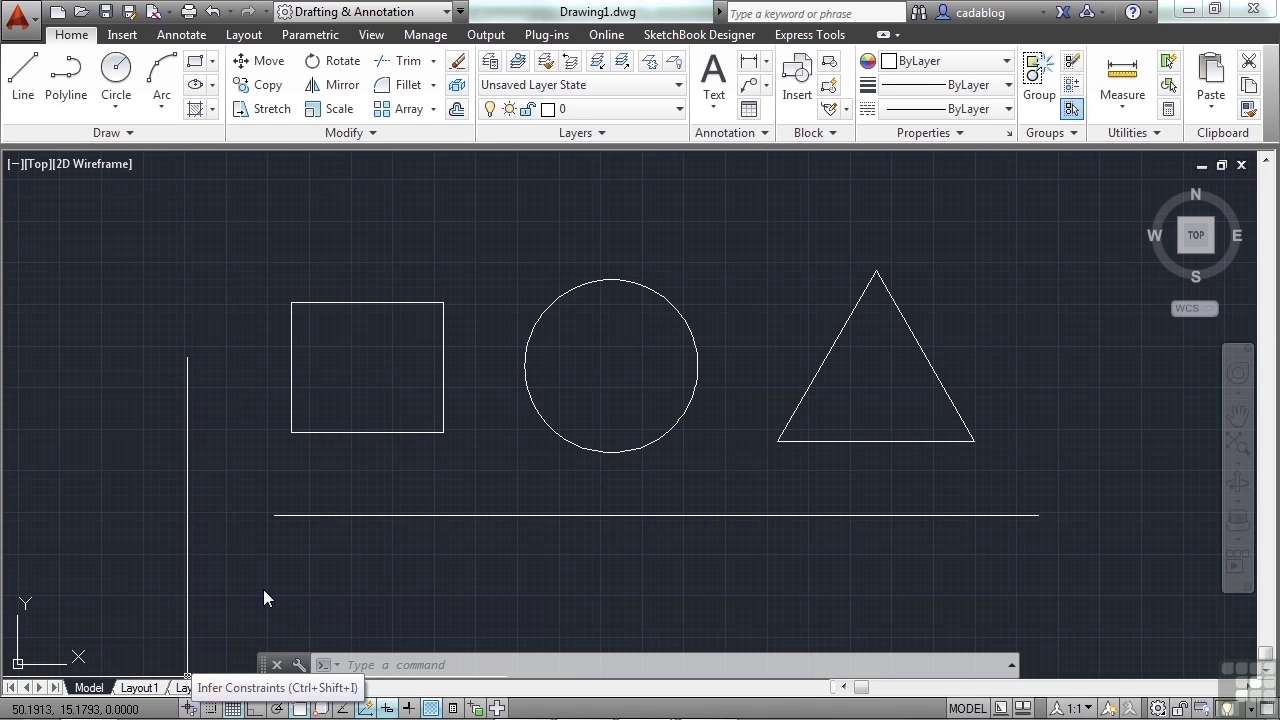
click(308, 35)
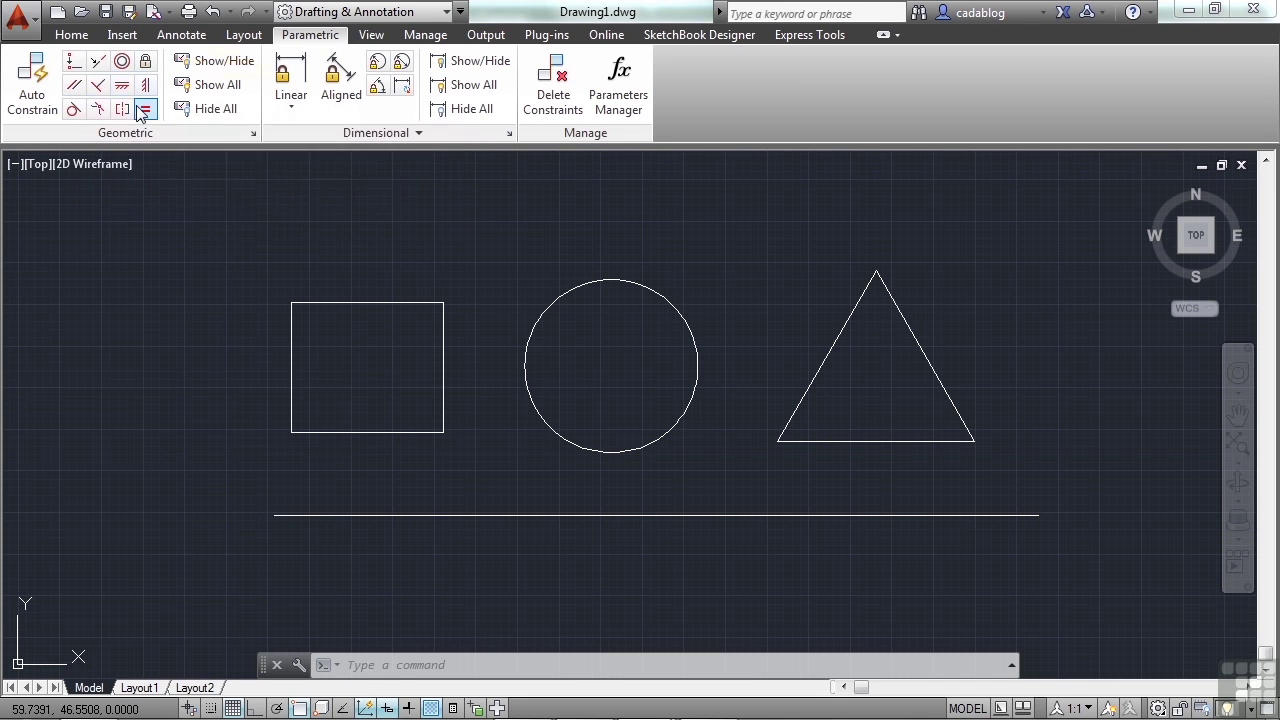
click(82, 38)
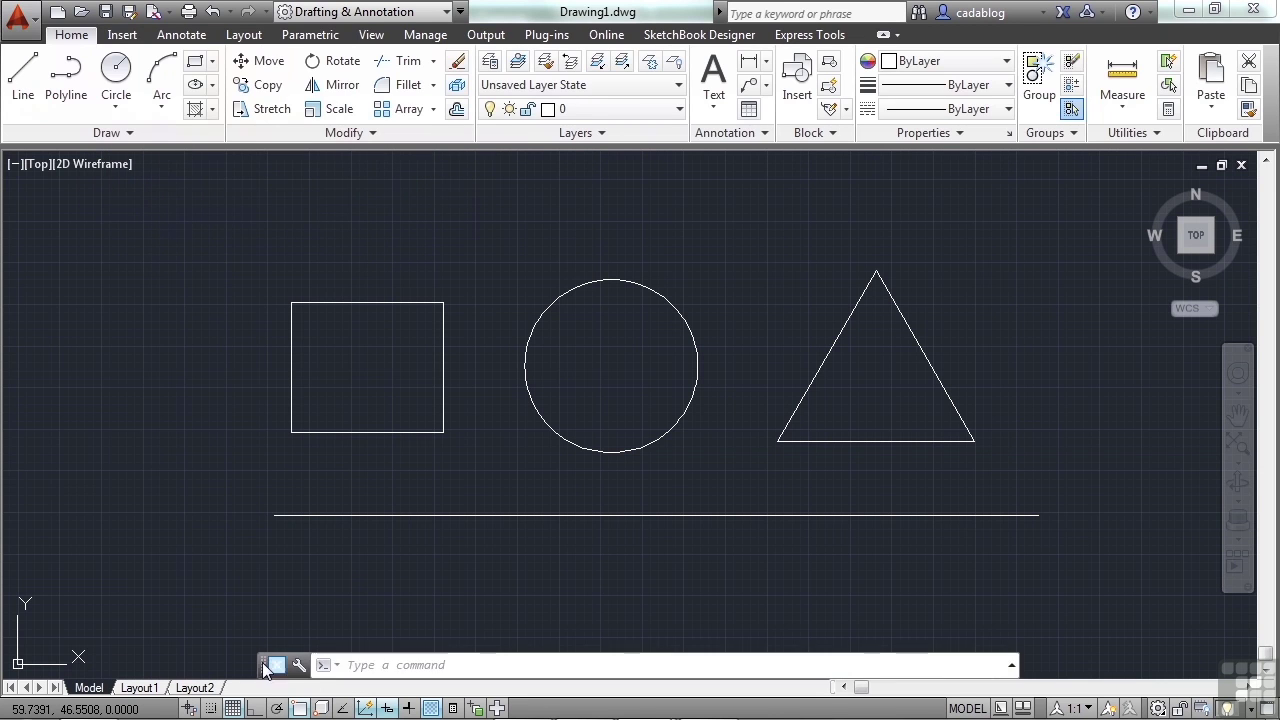
Step: Turn on Snap mode and check the snap spacing in the drafting settings without changing anything
click(211, 708)
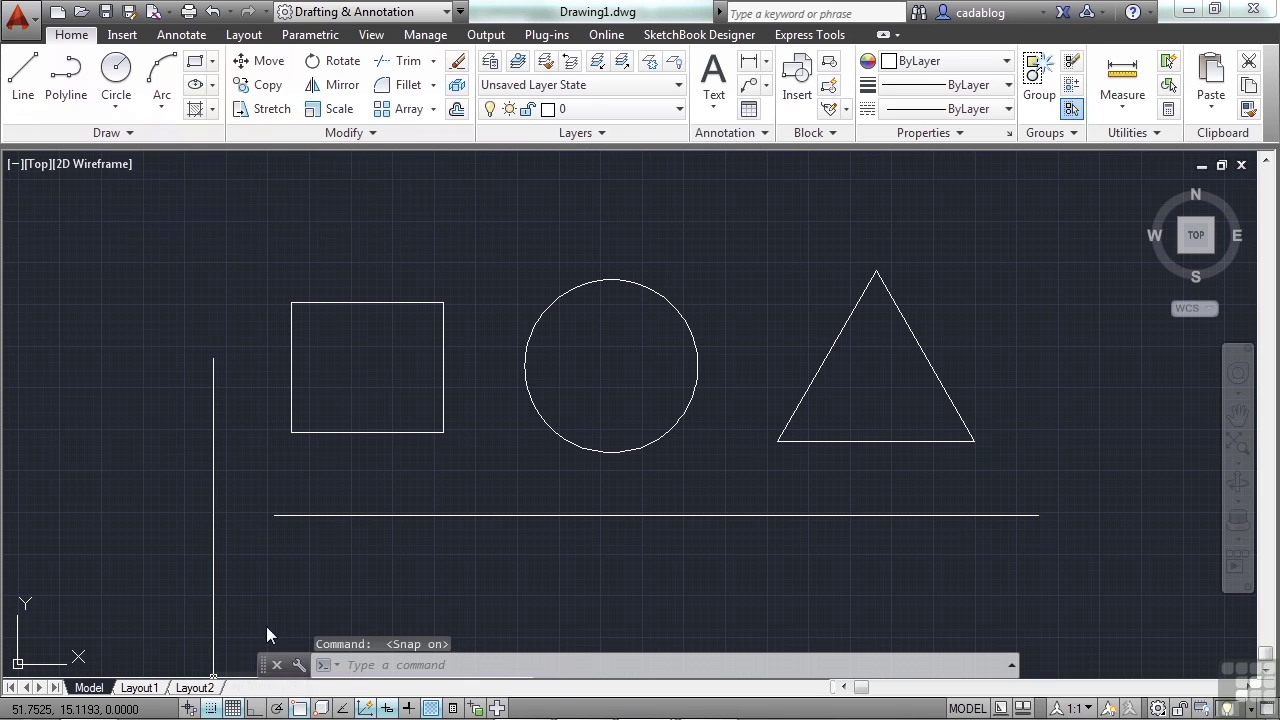
scroll(340, 480, up, 10)
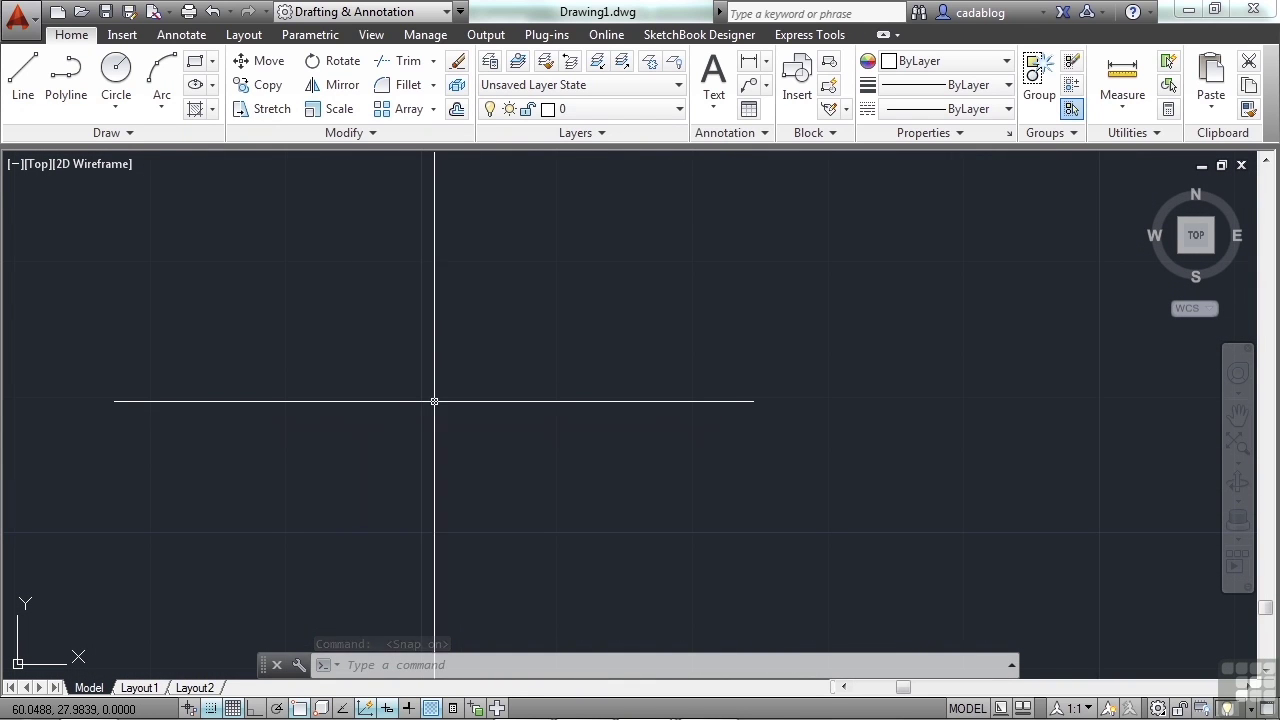
scroll(359, 389, down, 4)
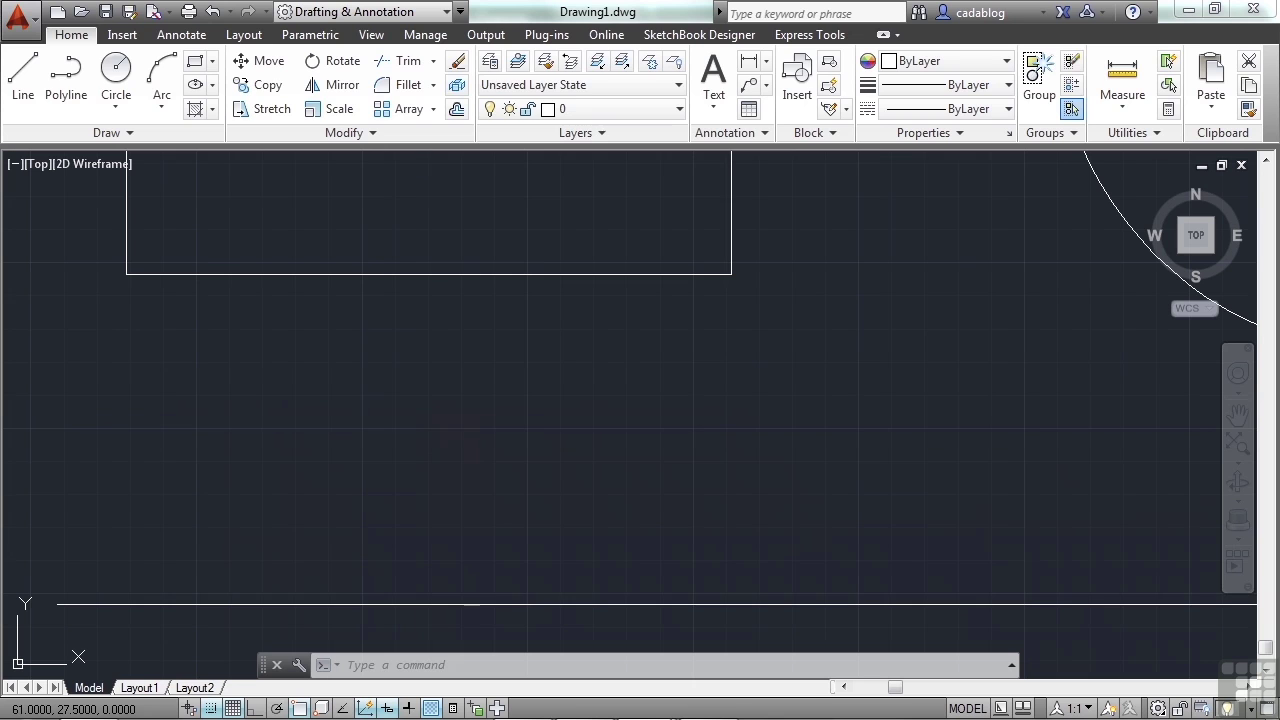
text(os)
key(Return)
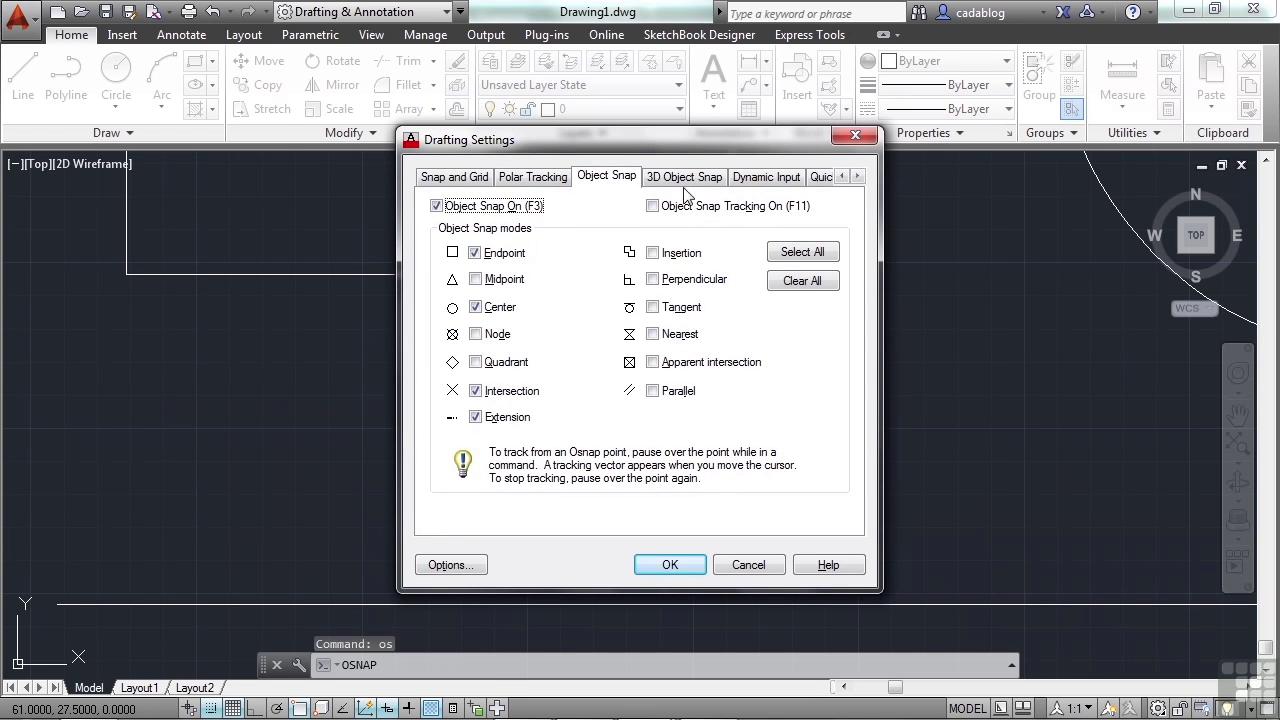
click(462, 178)
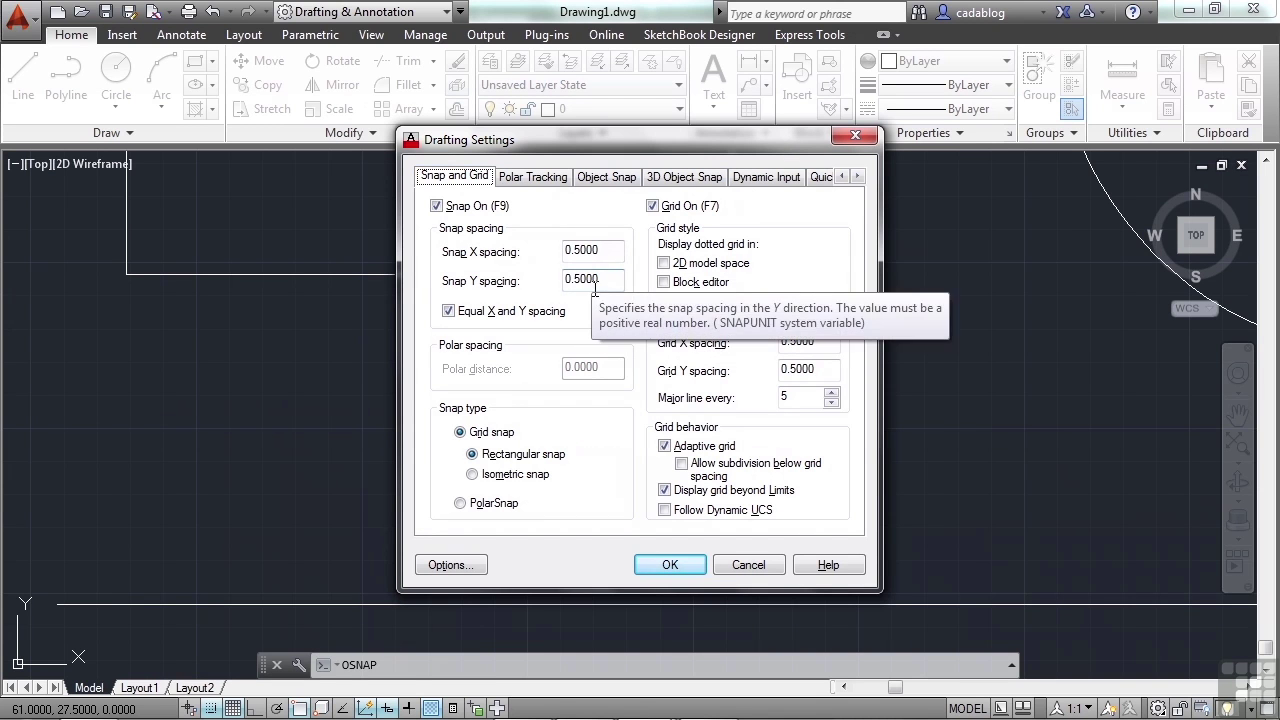
click(749, 566)
Step: Draw a closed four-sided line shape with a slanted side below the rectangle, about 2 units wide and 1.5 units high, snapping to the grid
text(l)
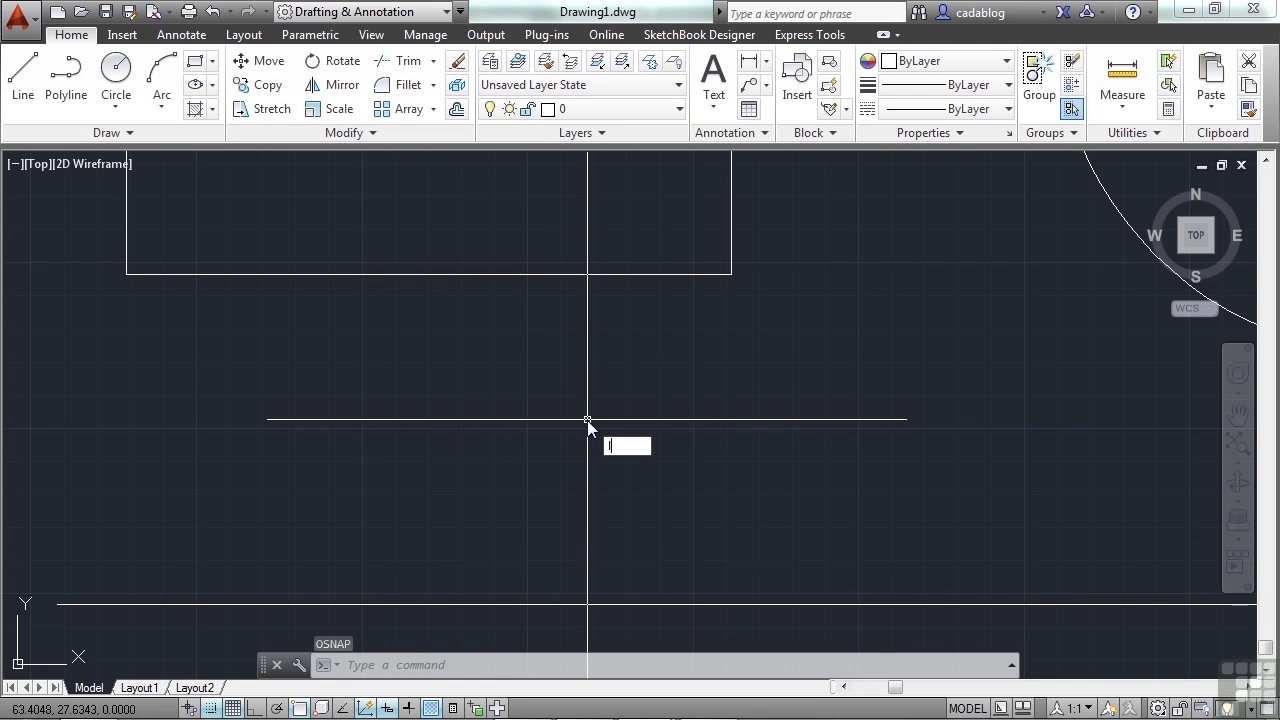
key(Return)
click(594, 428)
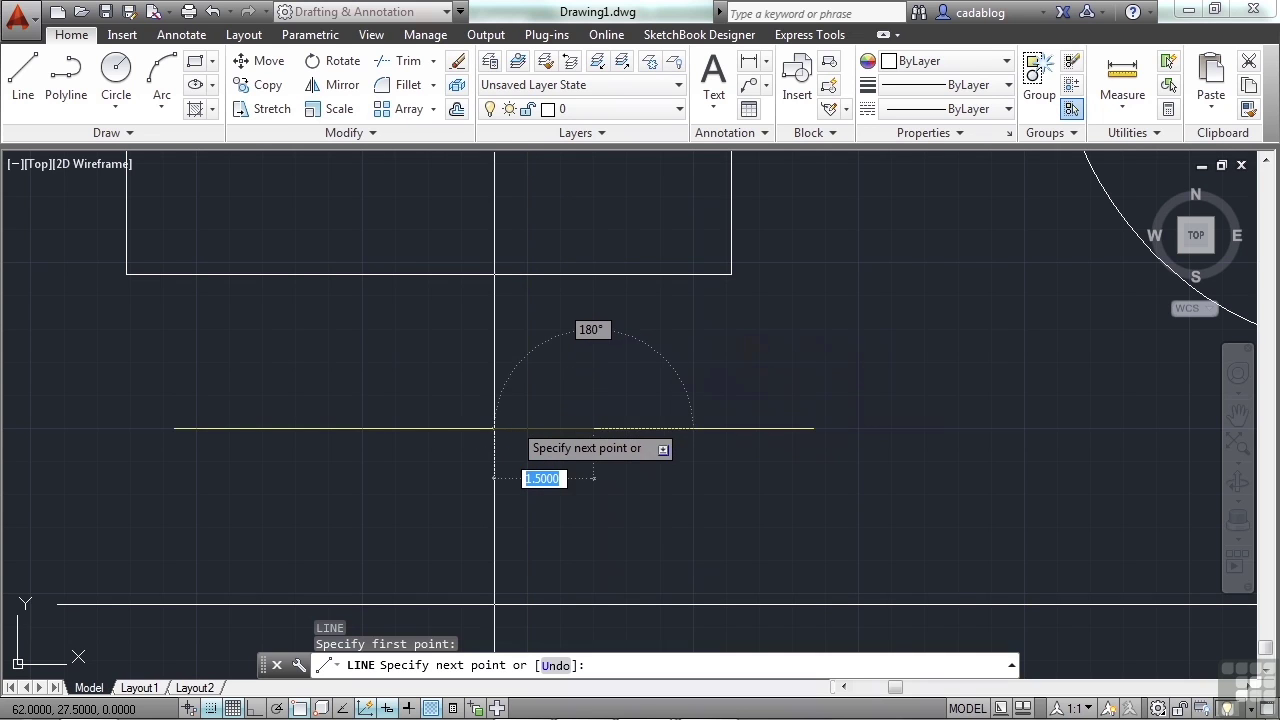
click(527, 428)
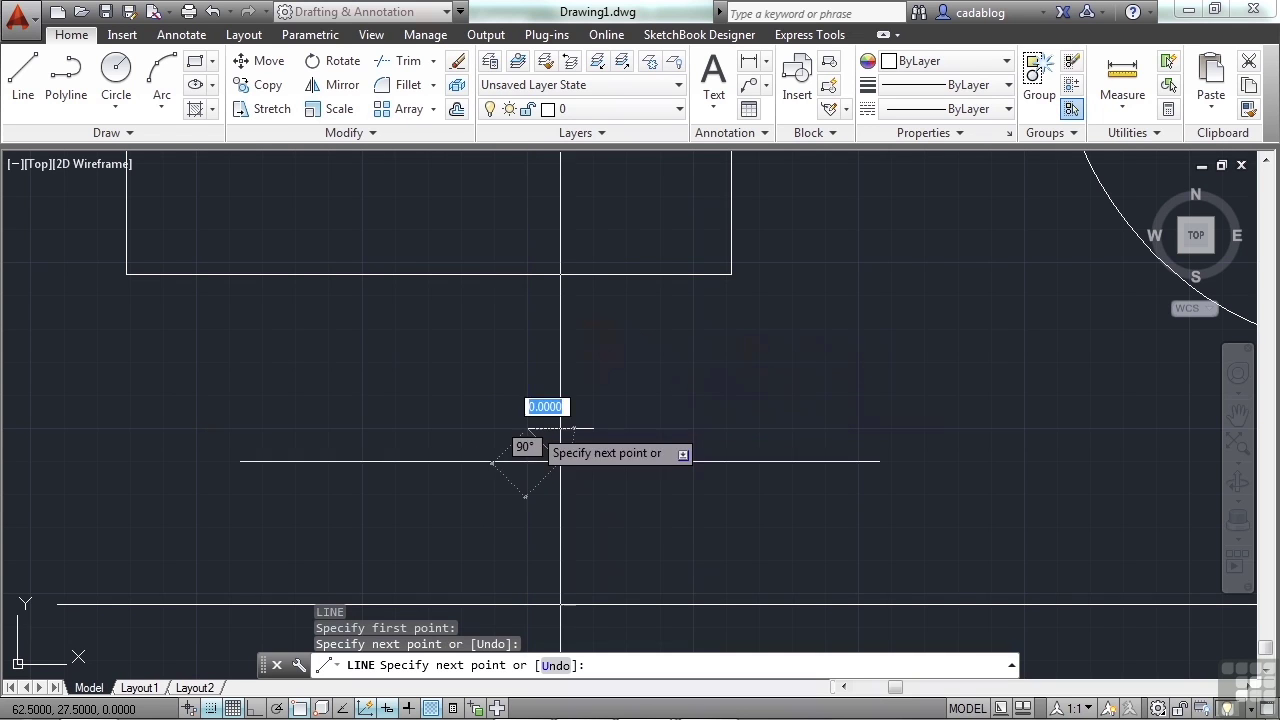
click(527, 527)
click(660, 527)
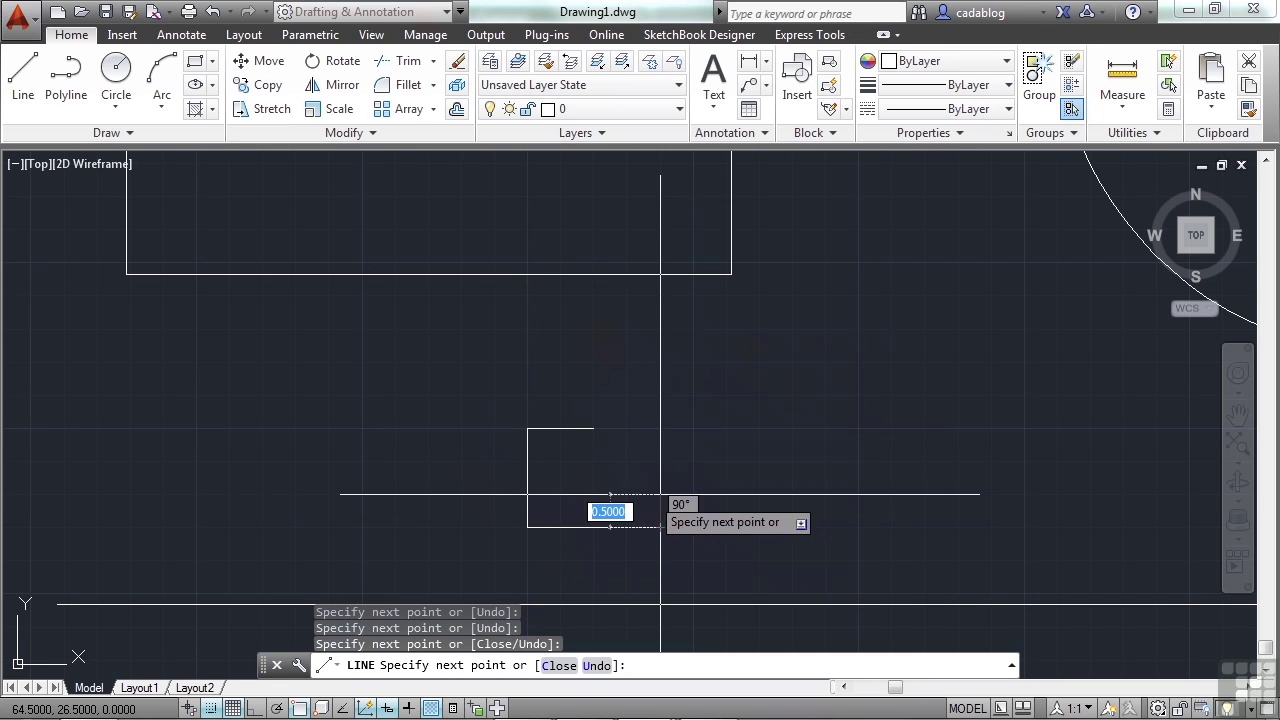
click(594, 428)
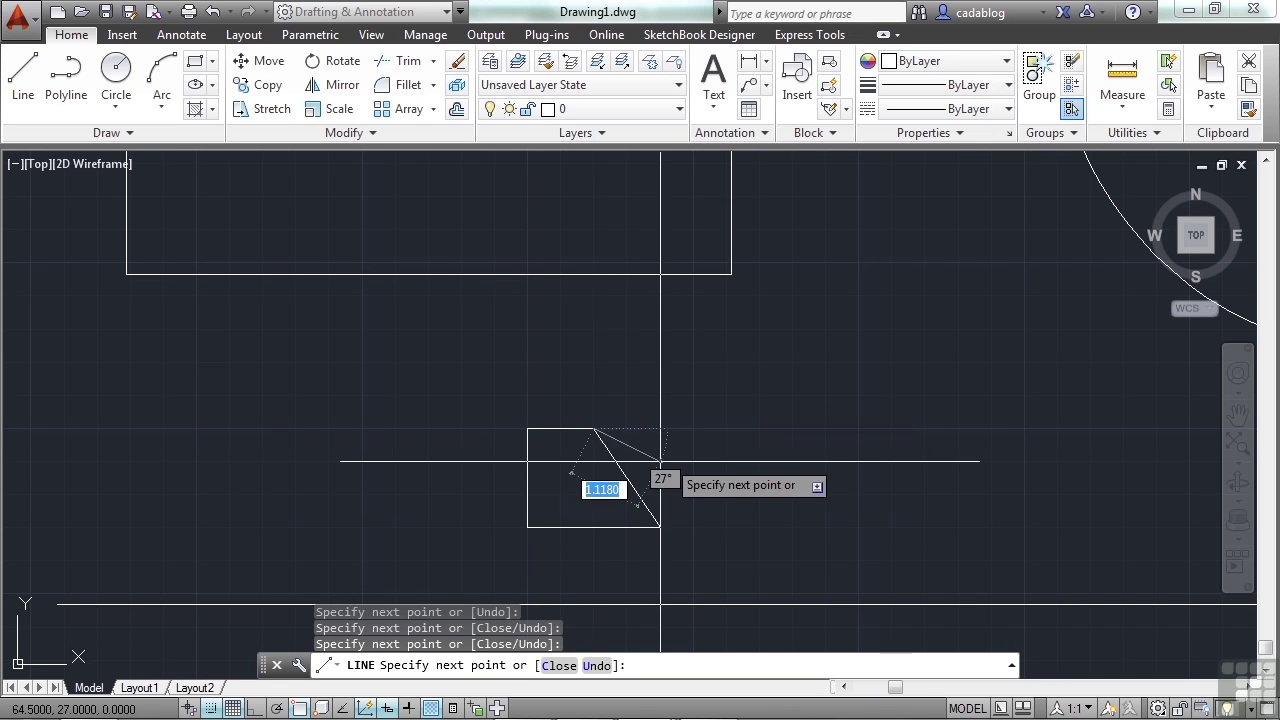
key(Return)
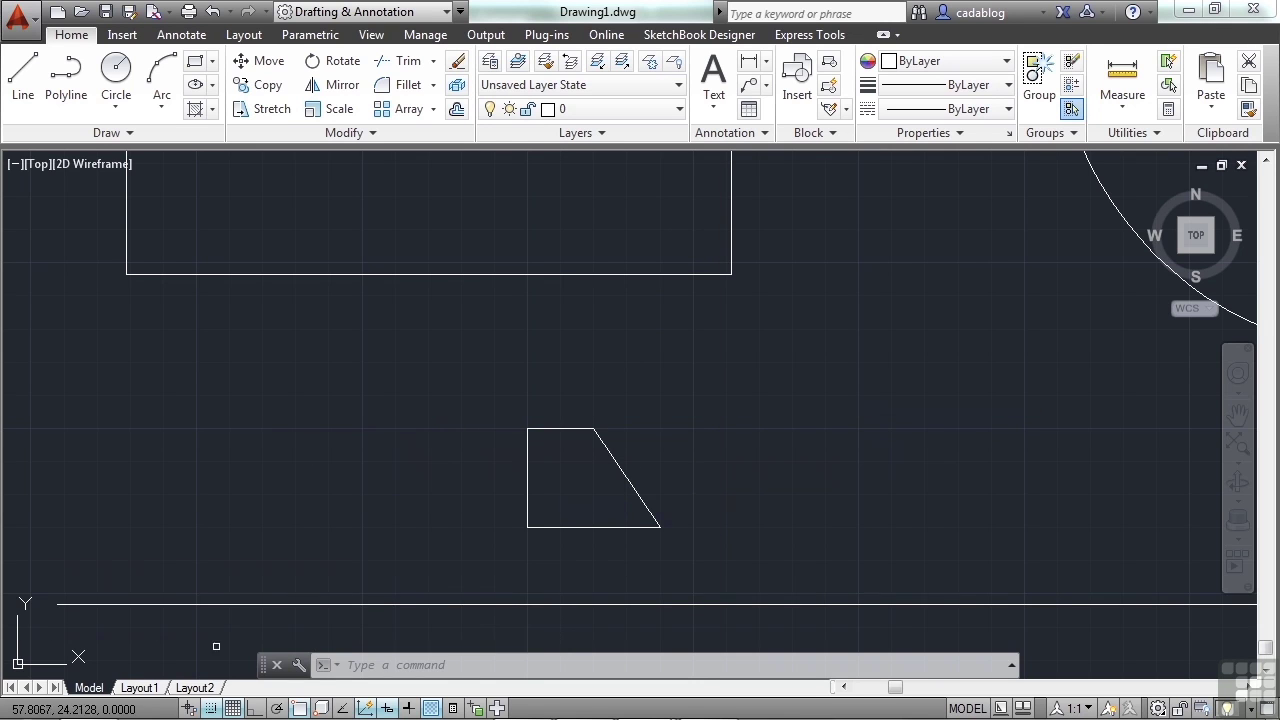
Step: Turn off Snap mode and the grid display
click(211, 708)
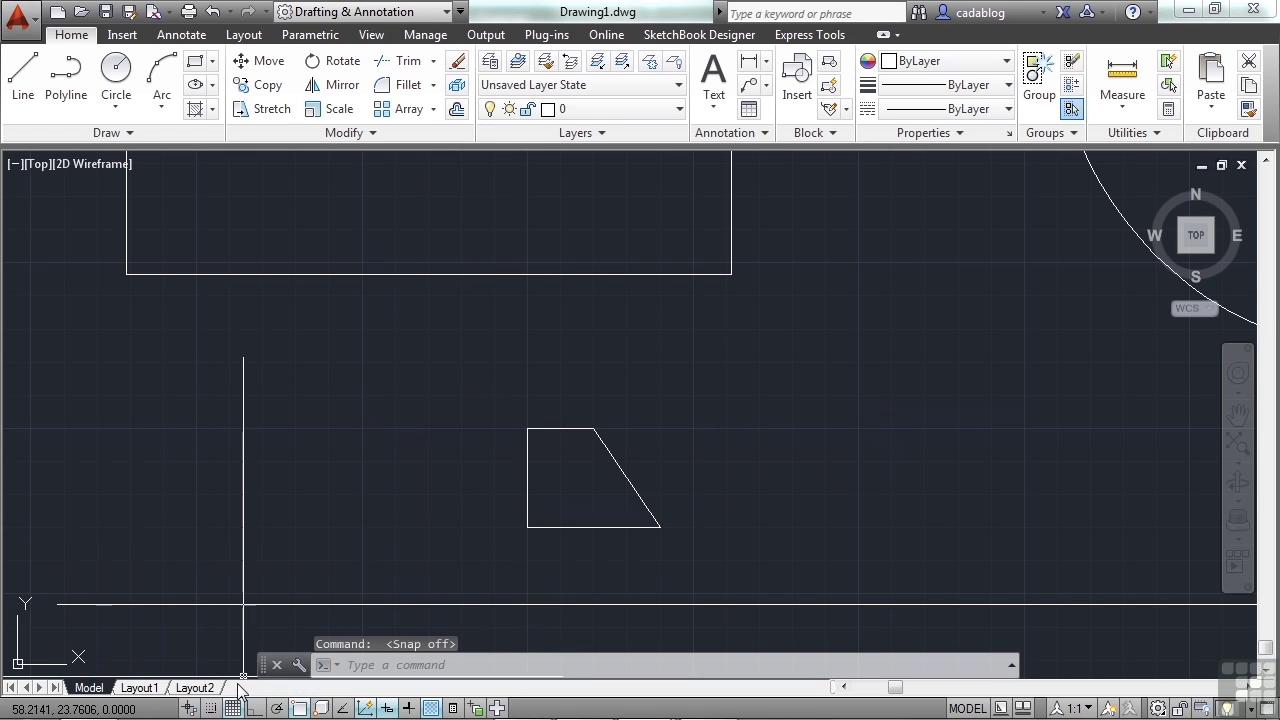
click(233, 708)
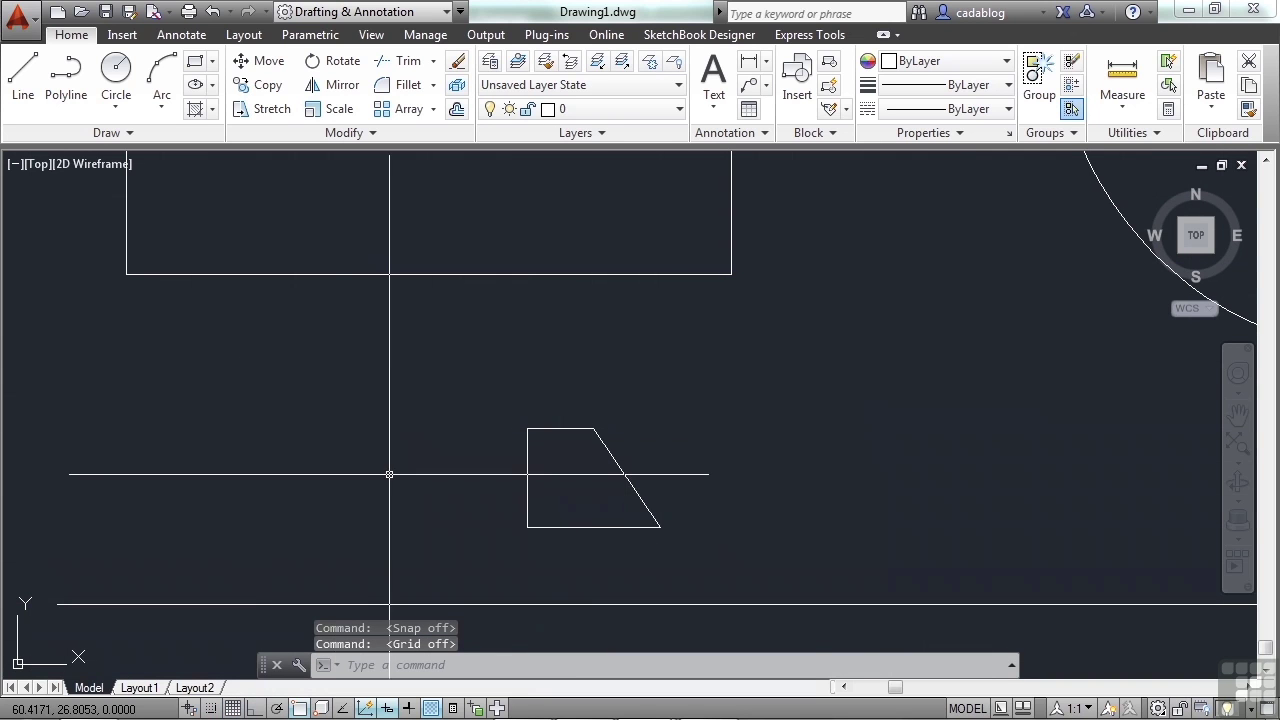
scroll(801, 409, down, 6)
middle_drag(843, 324, 532, 314)
scroll(445, 336, up, 2)
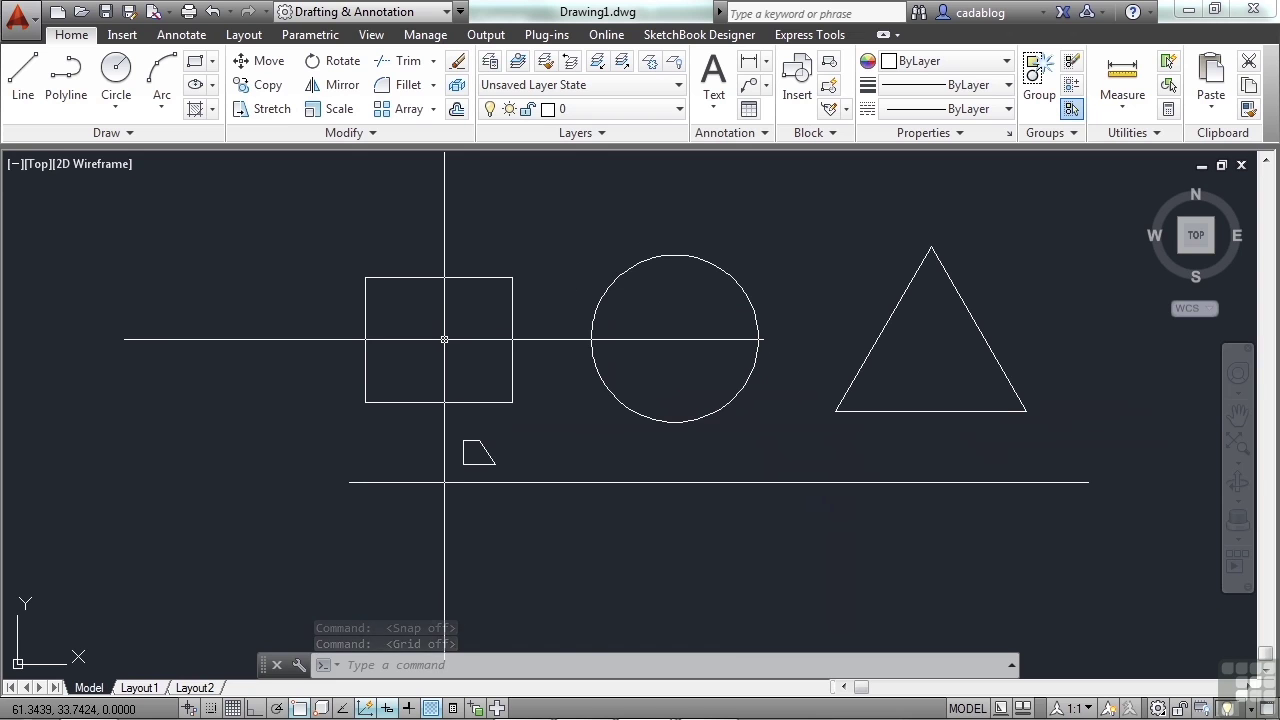
Step: Set the drafting aids to grid display on, Ortho off, Object Snap Tracking on and Dynamic UCS off
click(235, 708)
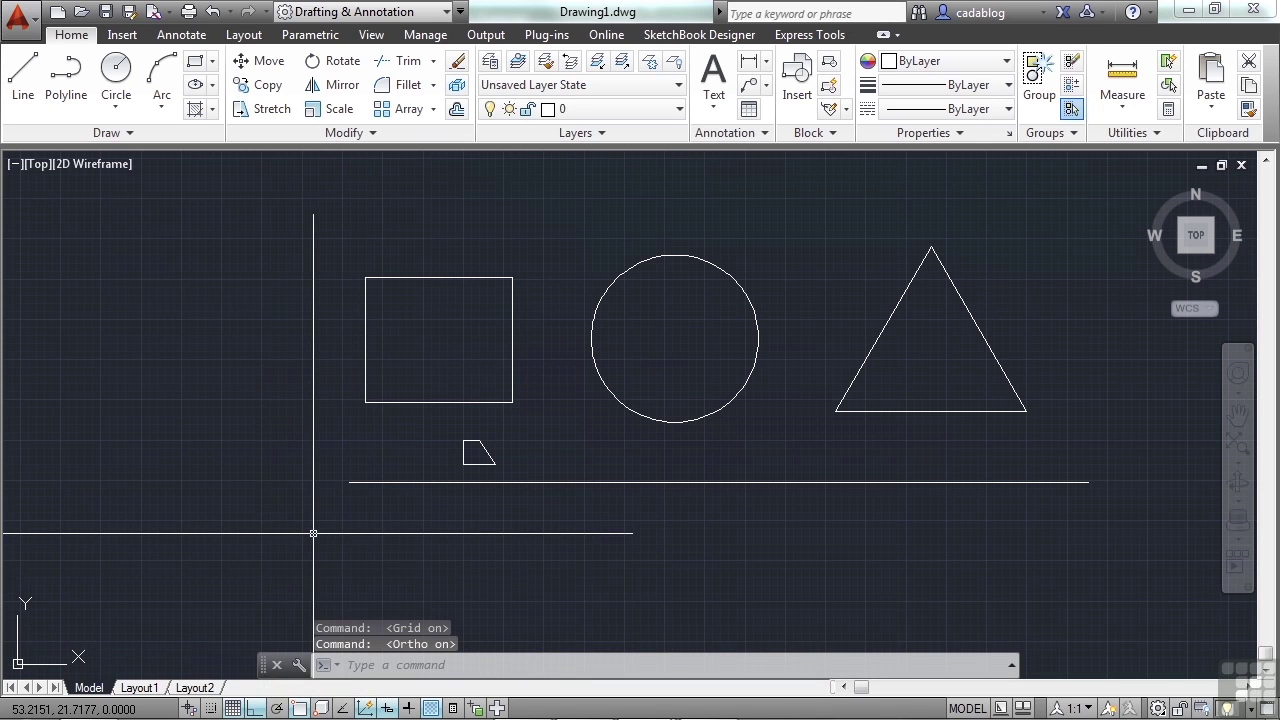
click(255, 708)
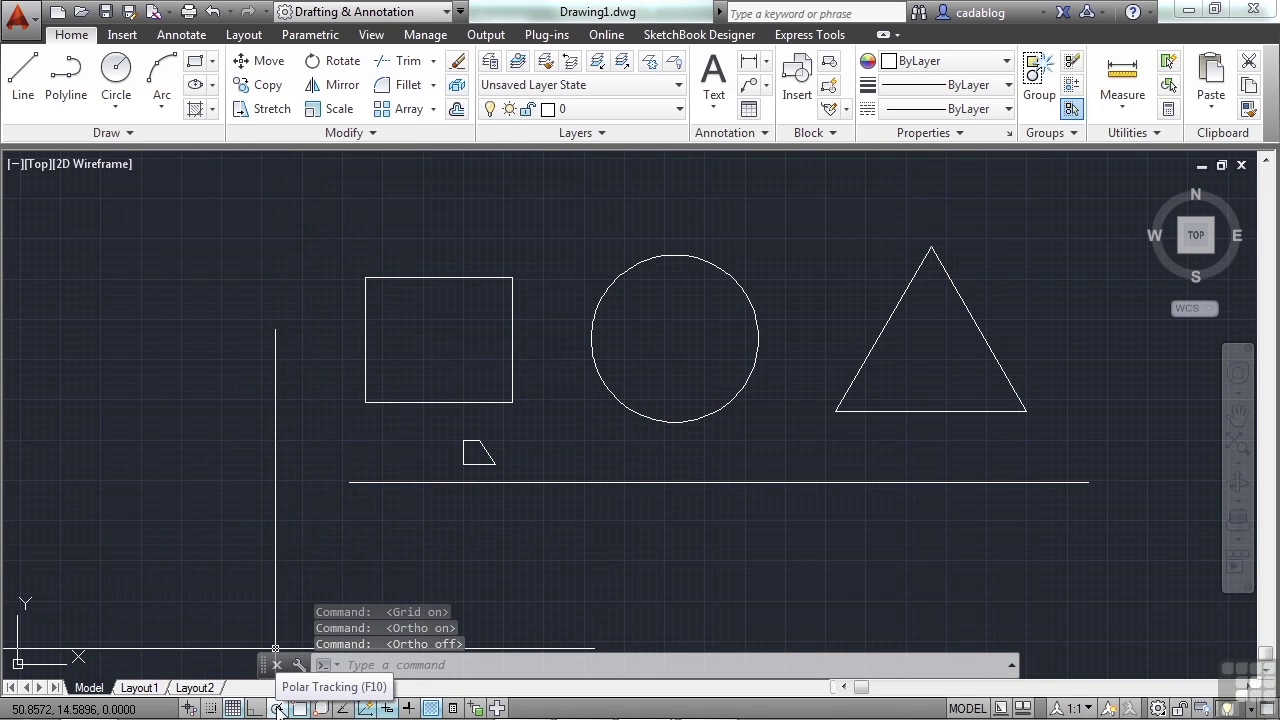
click(343, 709)
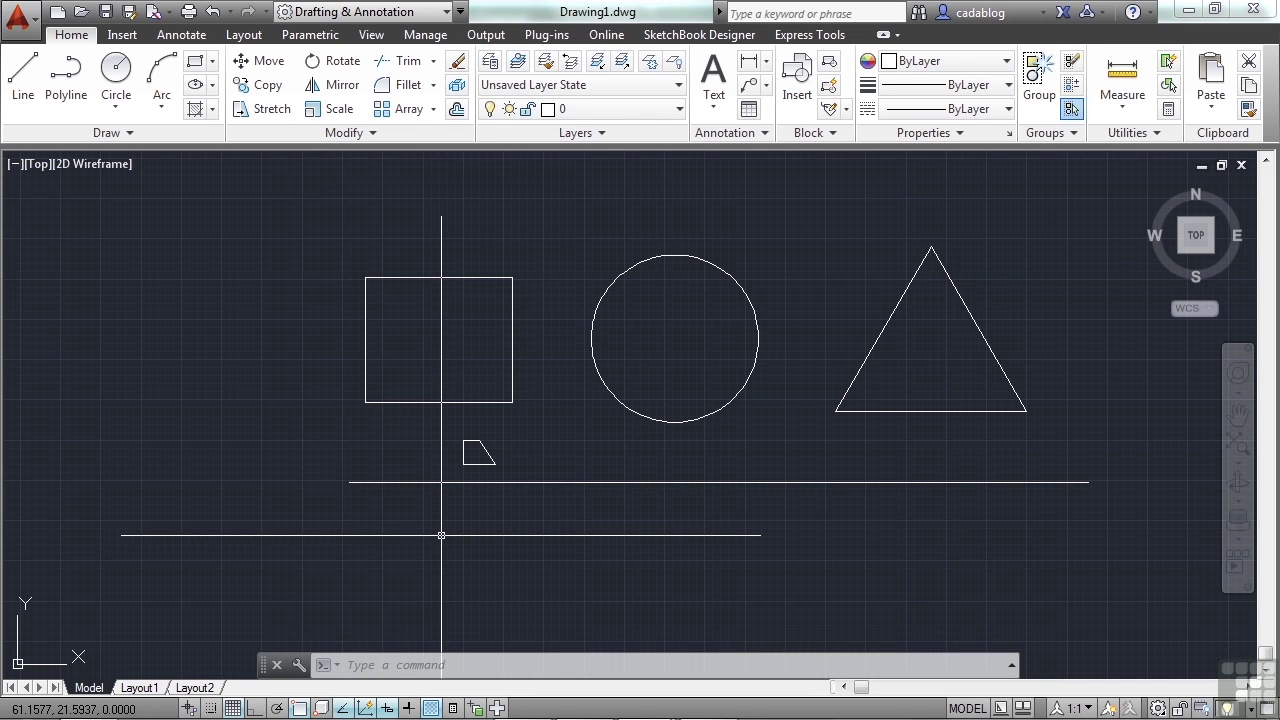
click(366, 709)
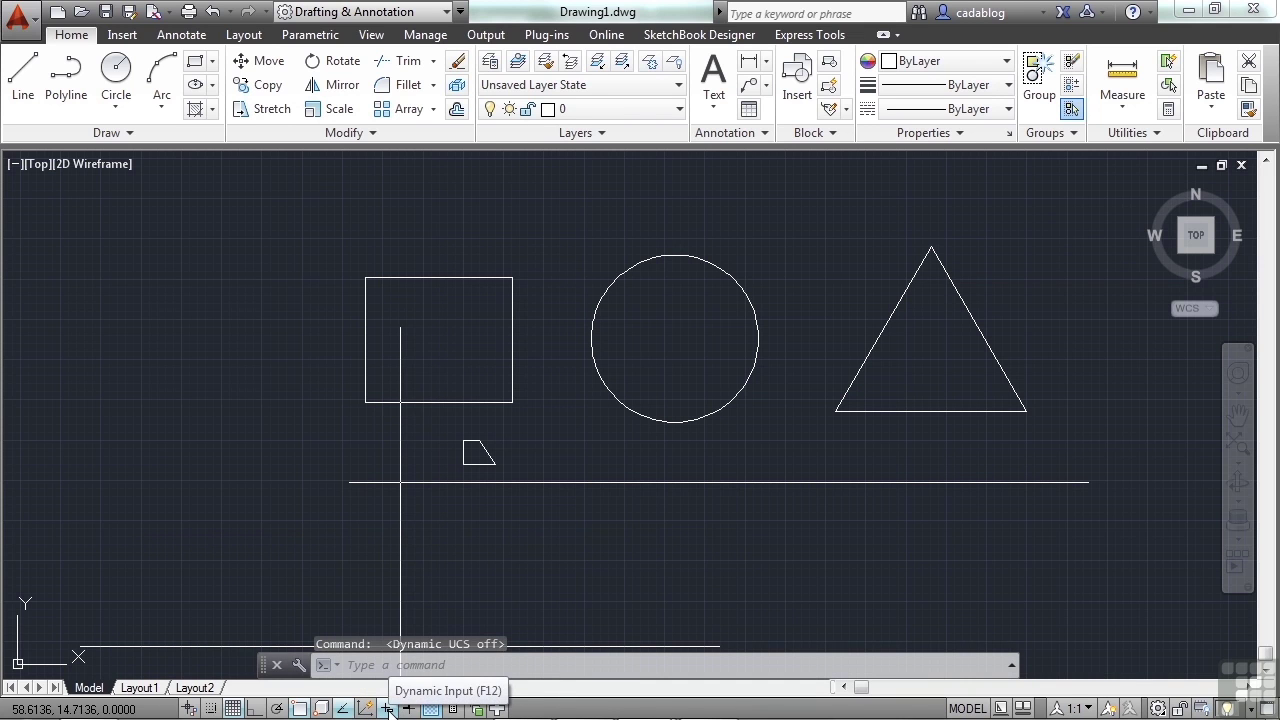
Step: Draw one line sloping gently downward below the rectangle, crossing the long horizontal line
text(l)
key(Return)
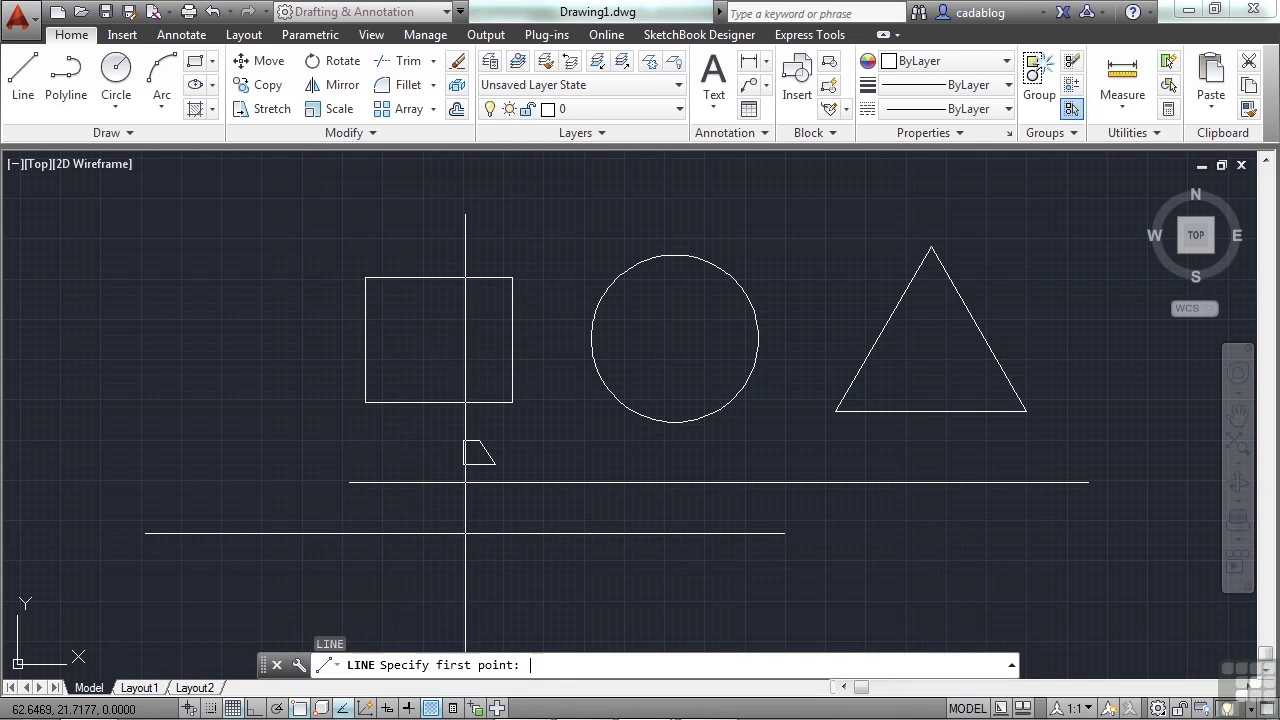
click(292, 443)
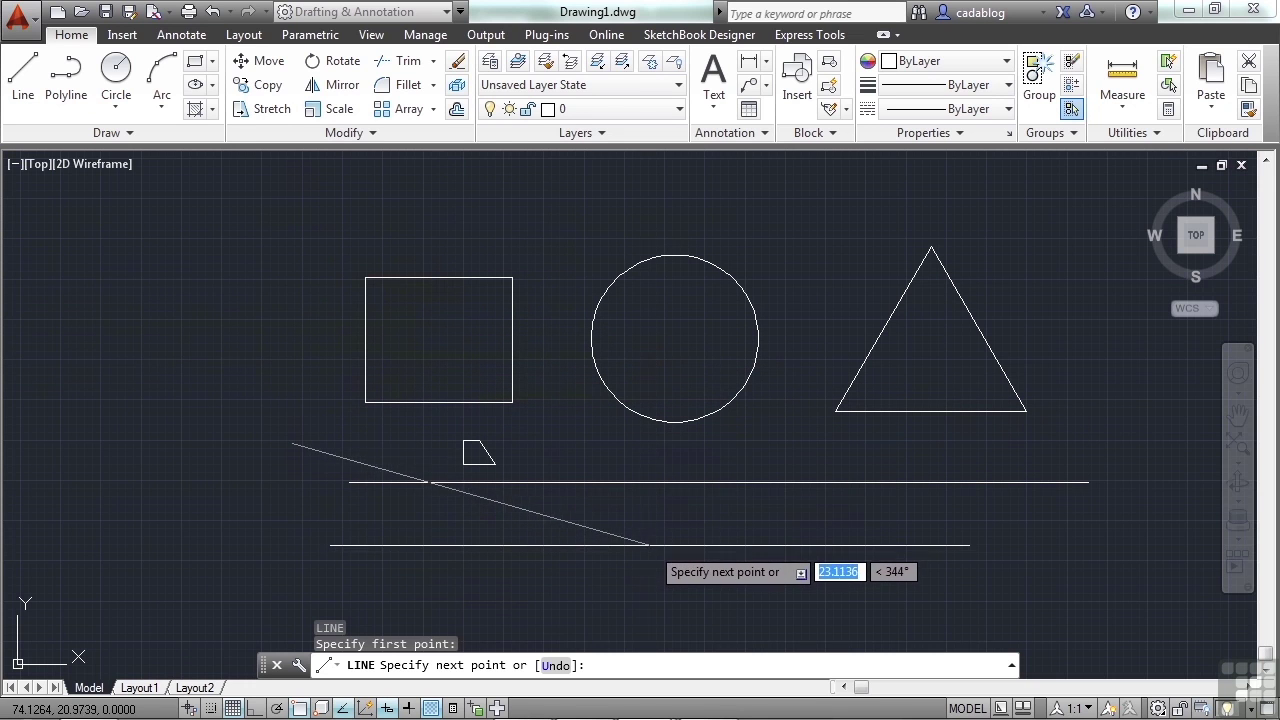
click(585, 522)
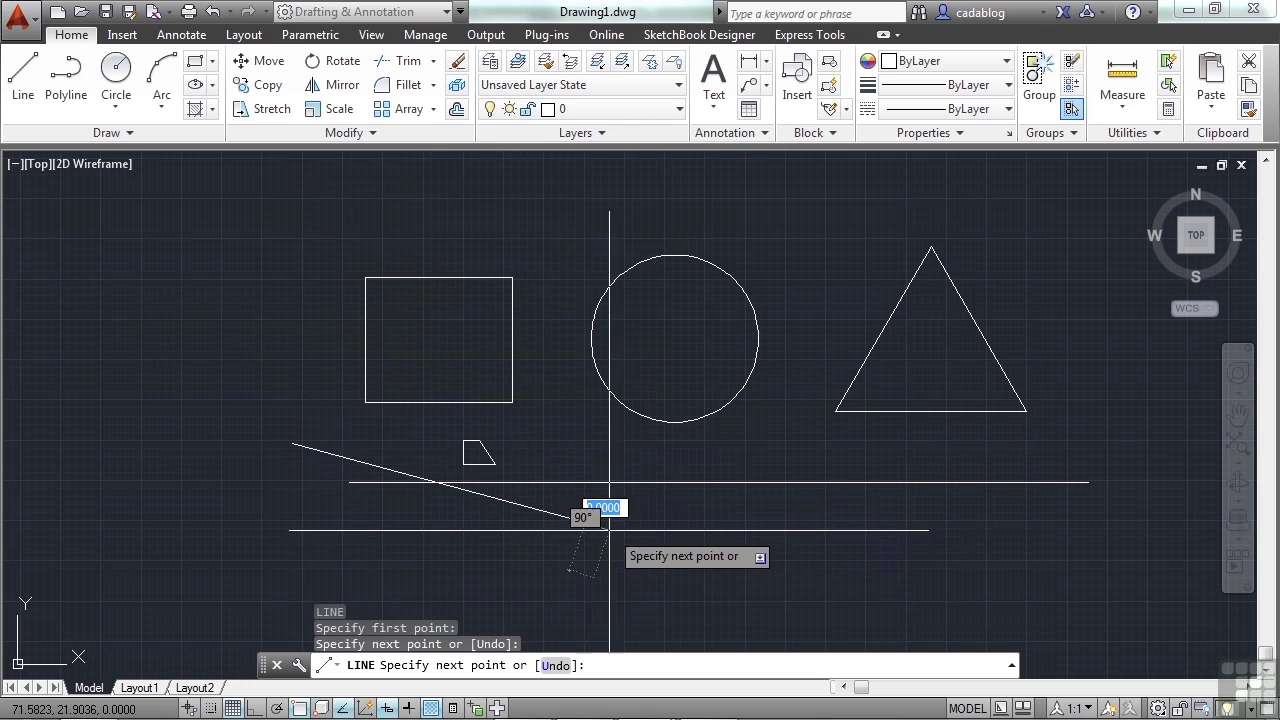
key(Escape)
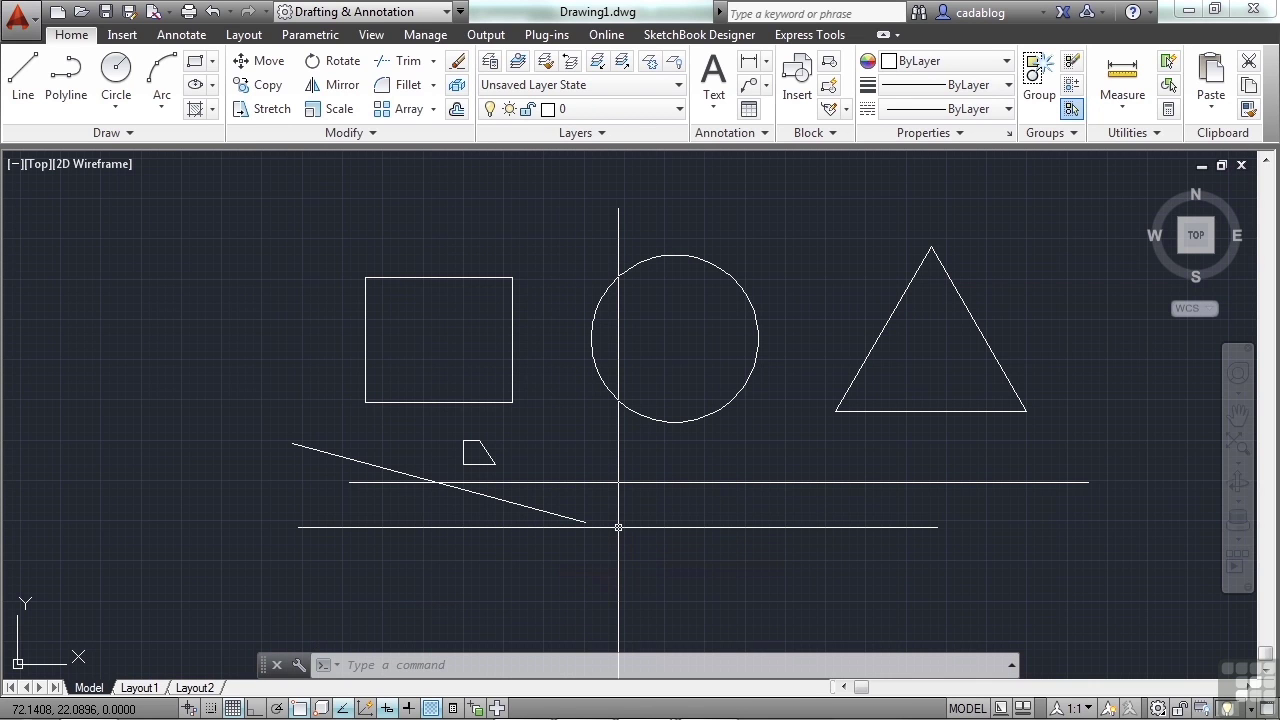
Step: Hatch the inside of the rectangle with the SOLID pattern and a hatch transparency of 64
click(420, 707)
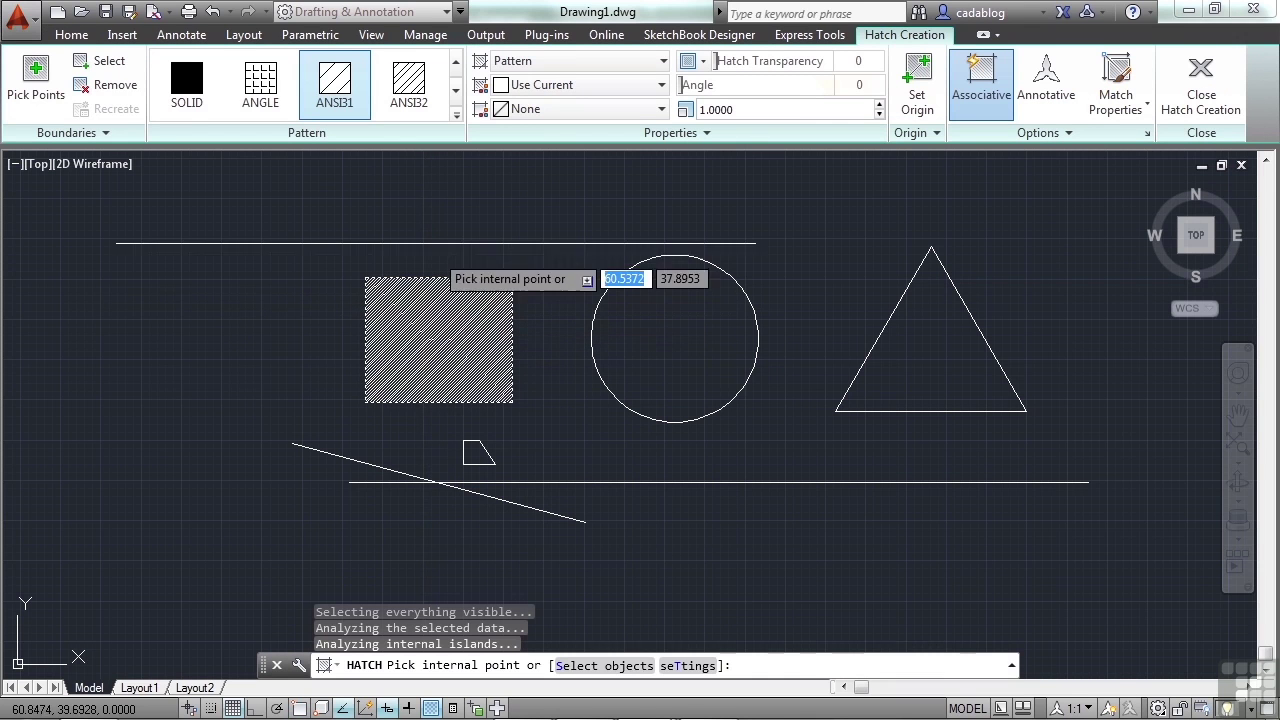
click(199, 86)
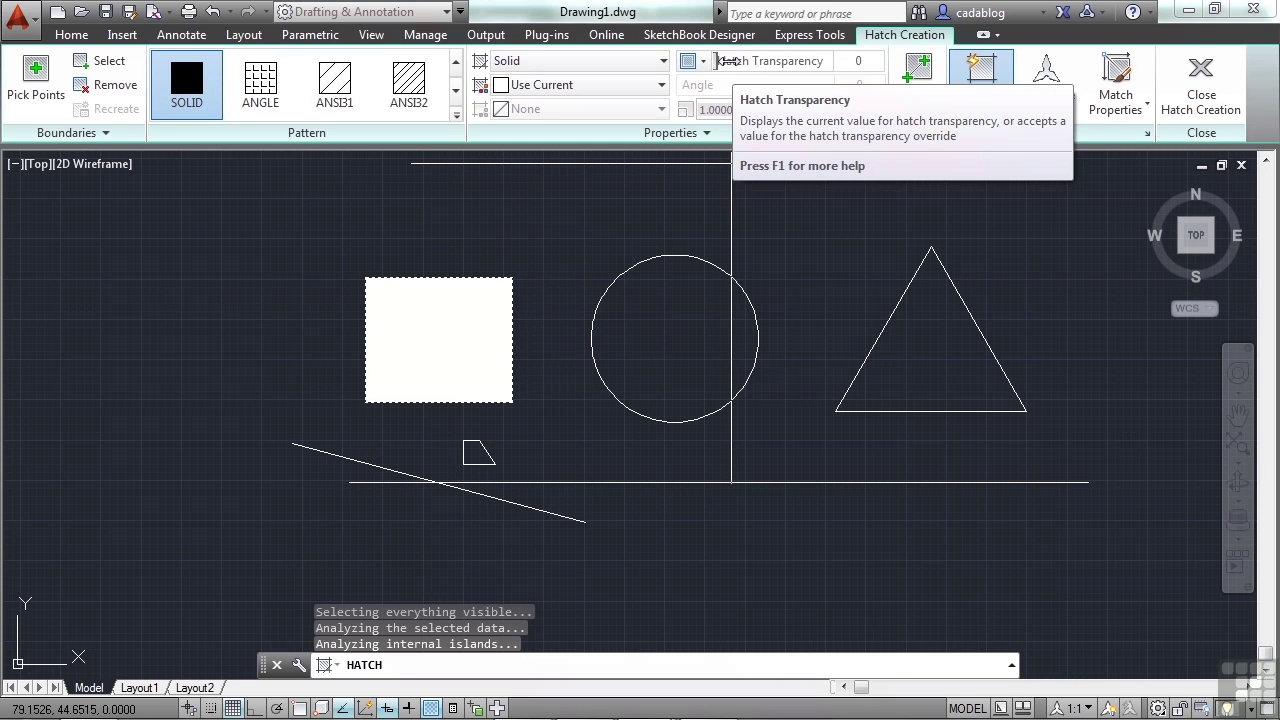
drag(718, 61, 832, 63)
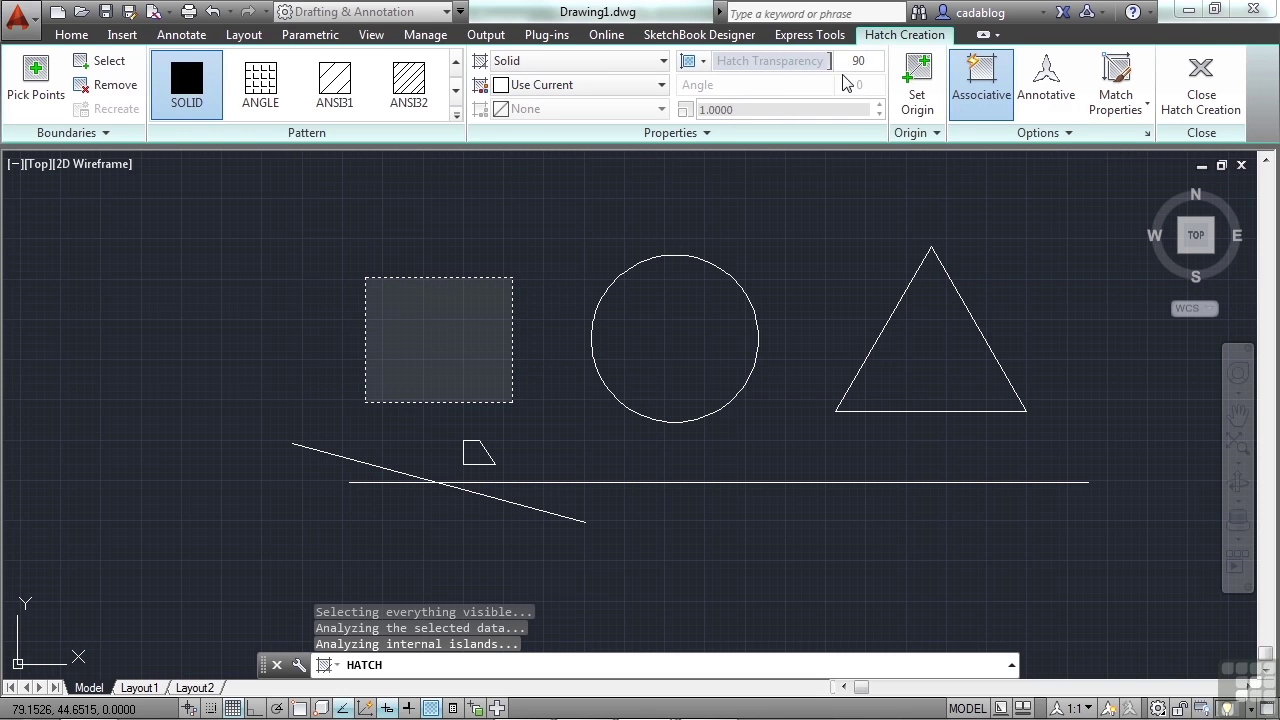
drag(833, 62, 784, 63)
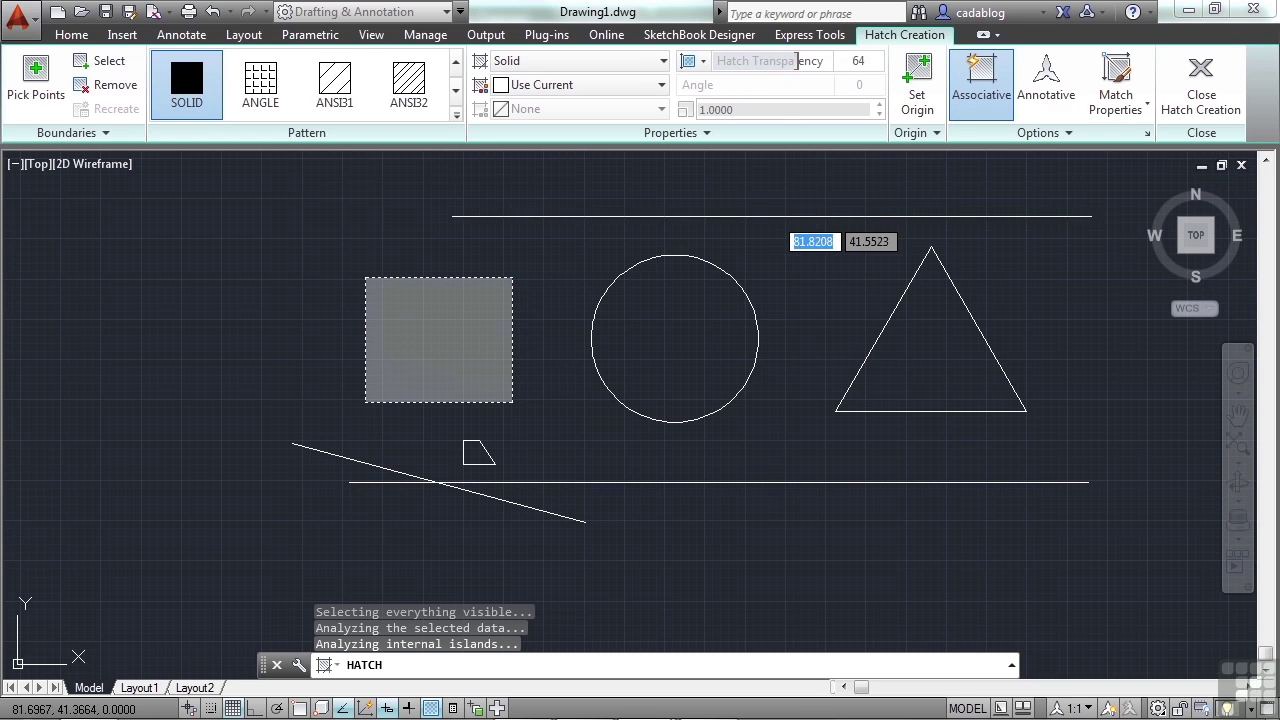
key(Return)
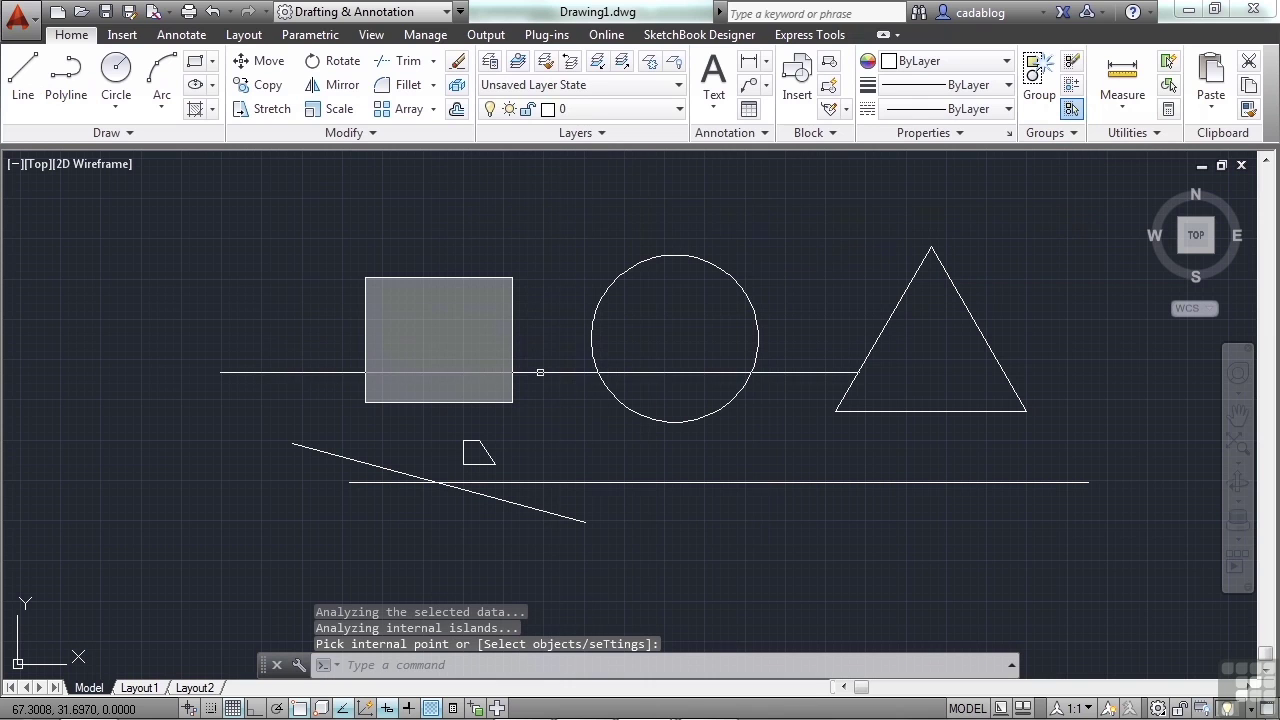
Step: Draw one steep diagonal line about 16.9 units long across the hatched rectangle, from above it down to below its lower edge
text(L)
key(Return)
click(532, 192)
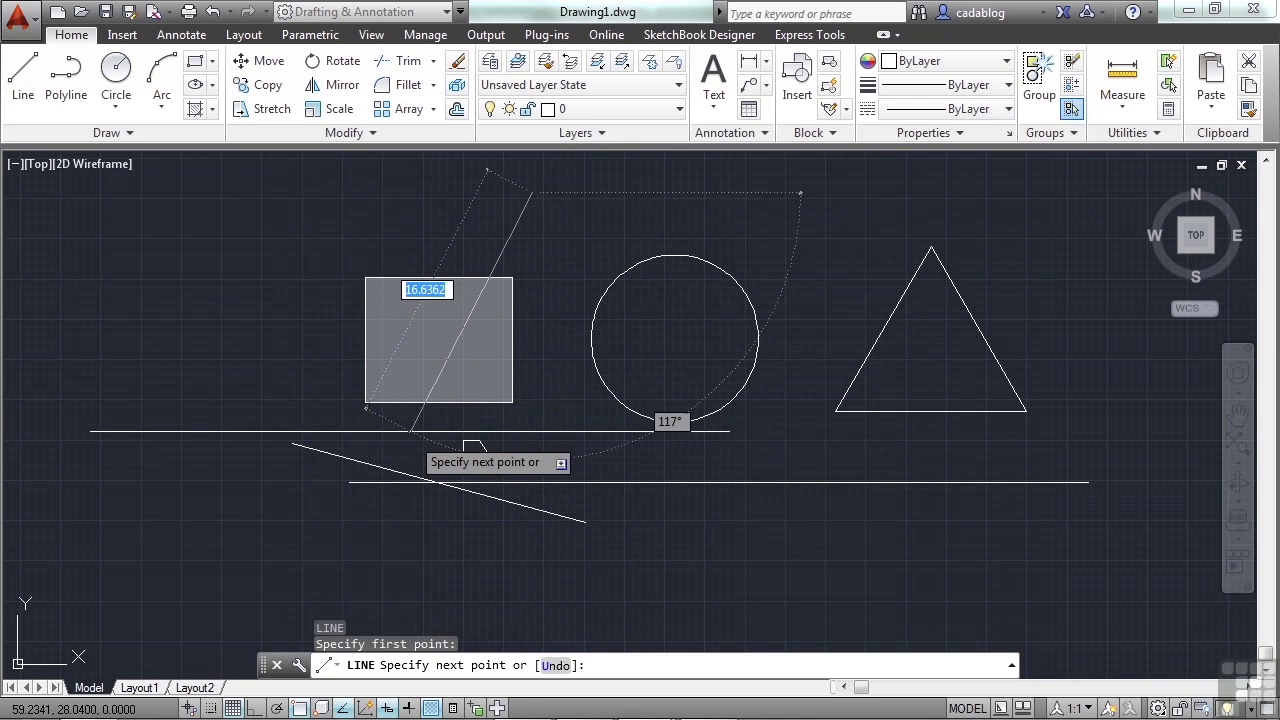
click(411, 435)
key(Return)
Step: Turn the transparency display off and back on to compare how the hatch covers the diagonal line
scroll(433, 407, up, 5)
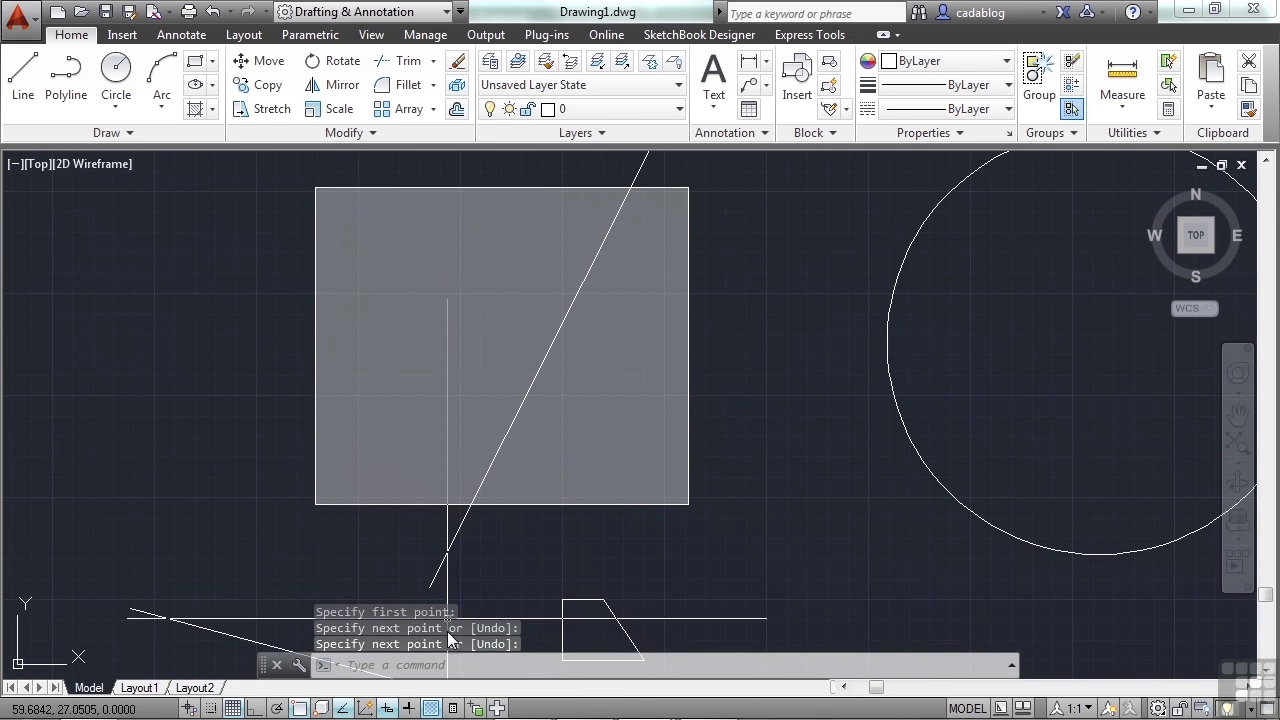
click(435, 709)
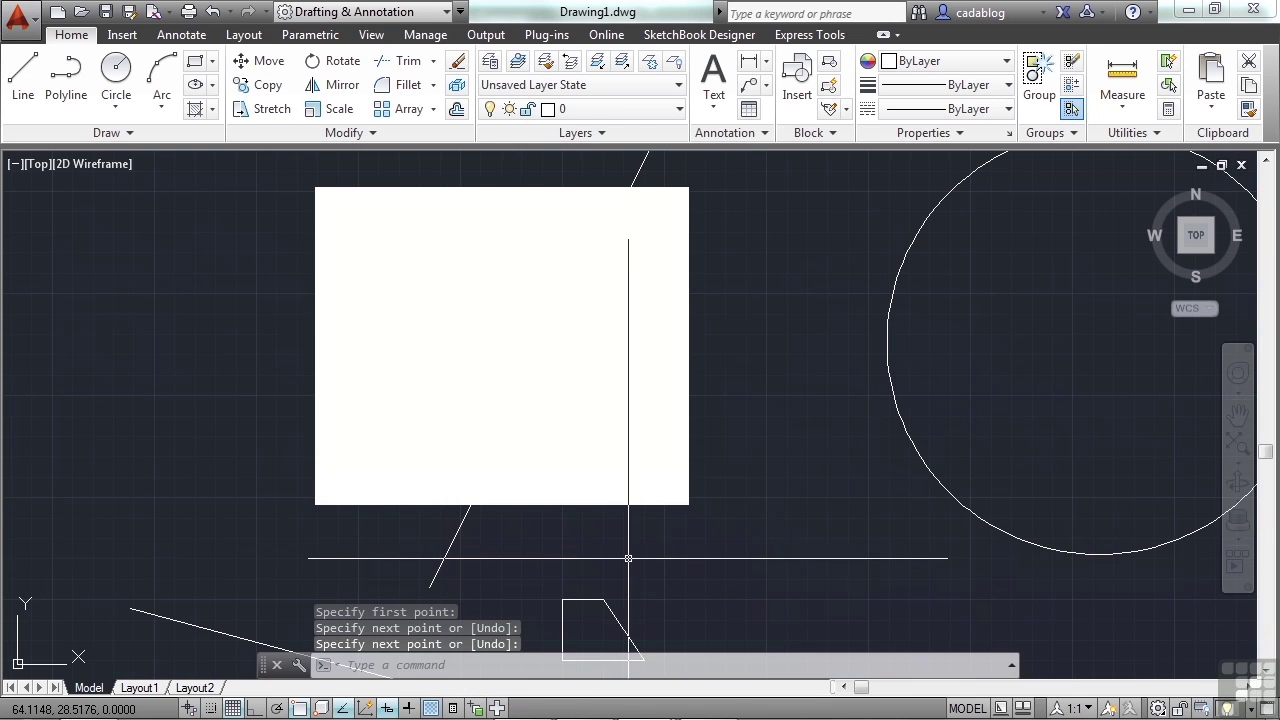
click(435, 709)
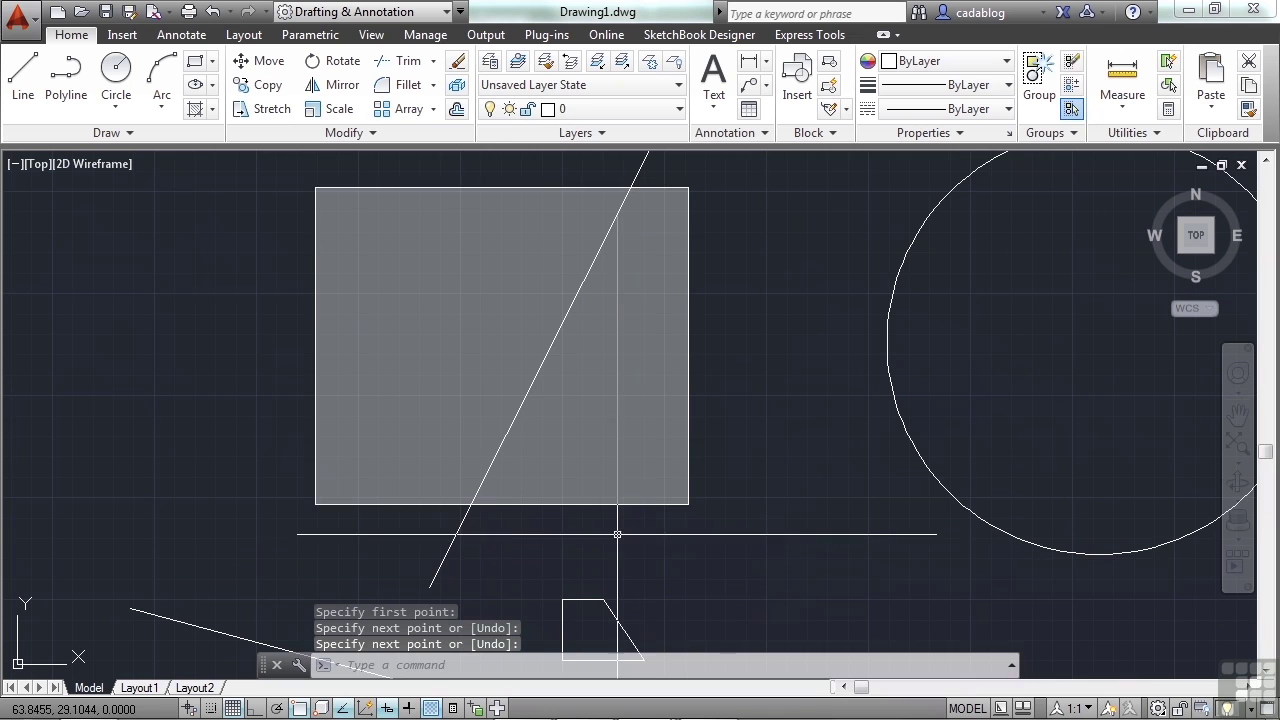
Step: Turn on Quick Properties with the rectangle, circle and triangle all in view
scroll(616, 536, down, 2)
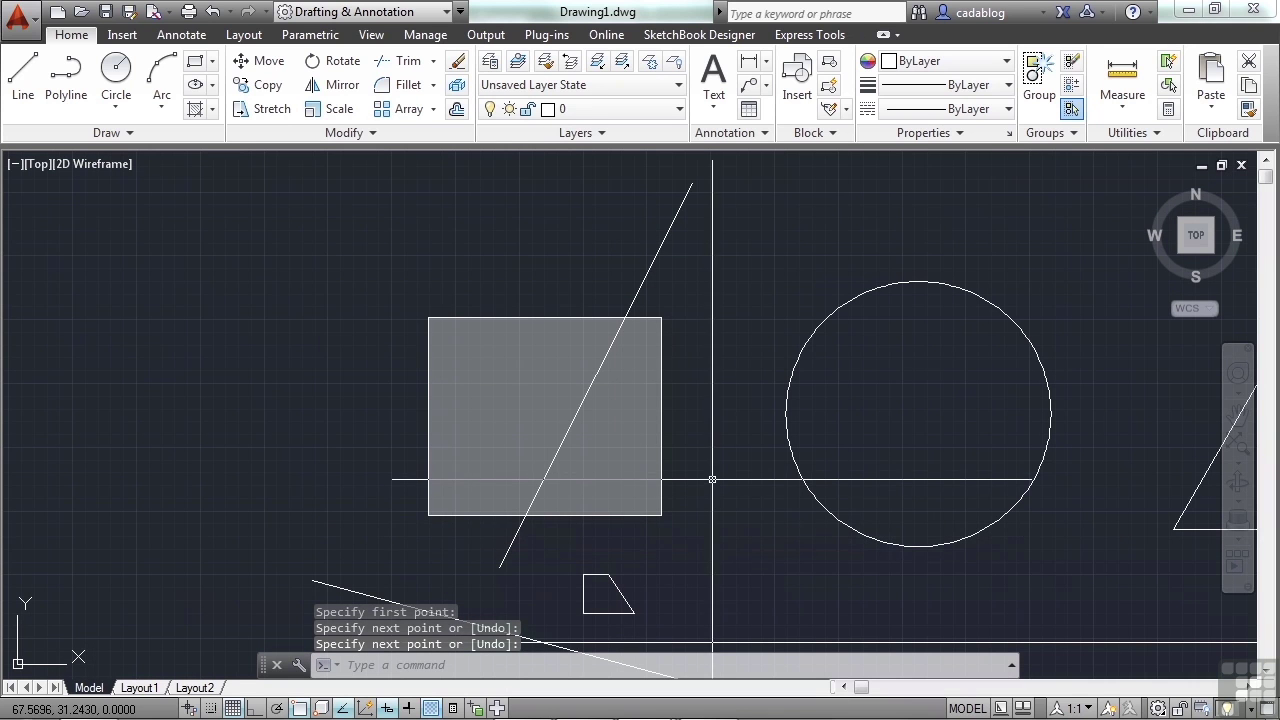
scroll(711, 474, down, 2)
middle_drag(728, 471, 572, 423)
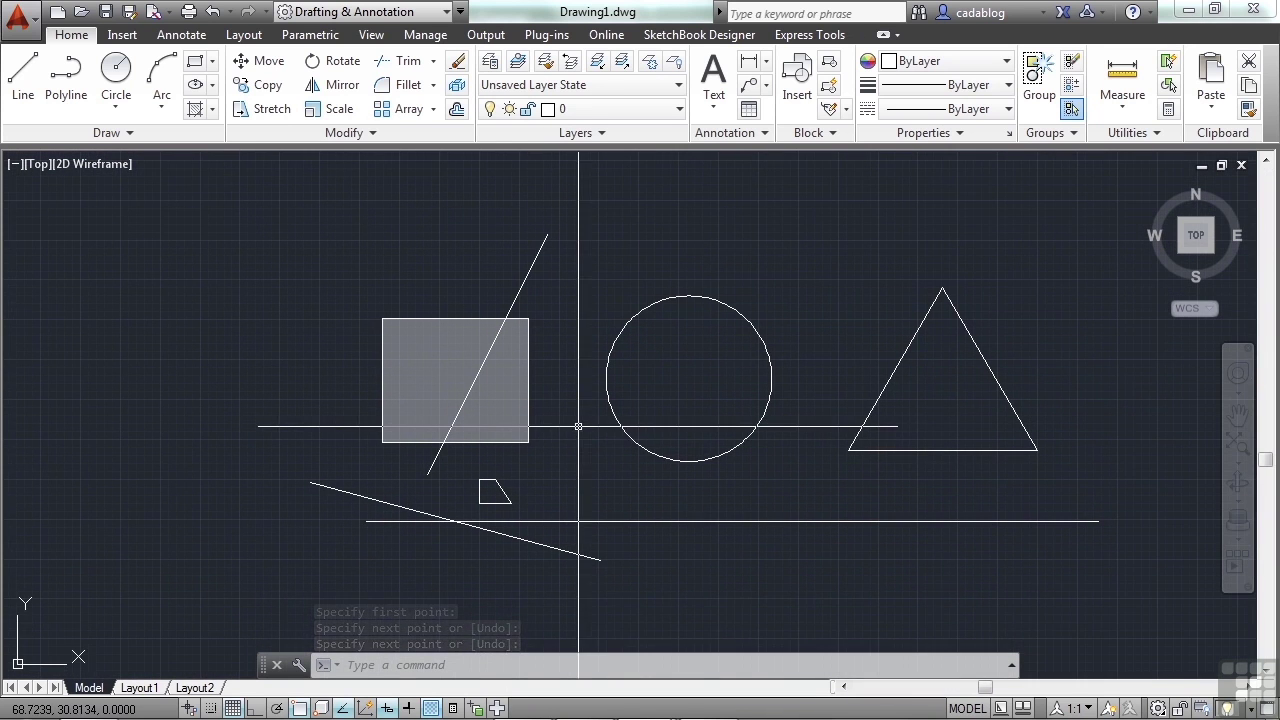
click(453, 708)
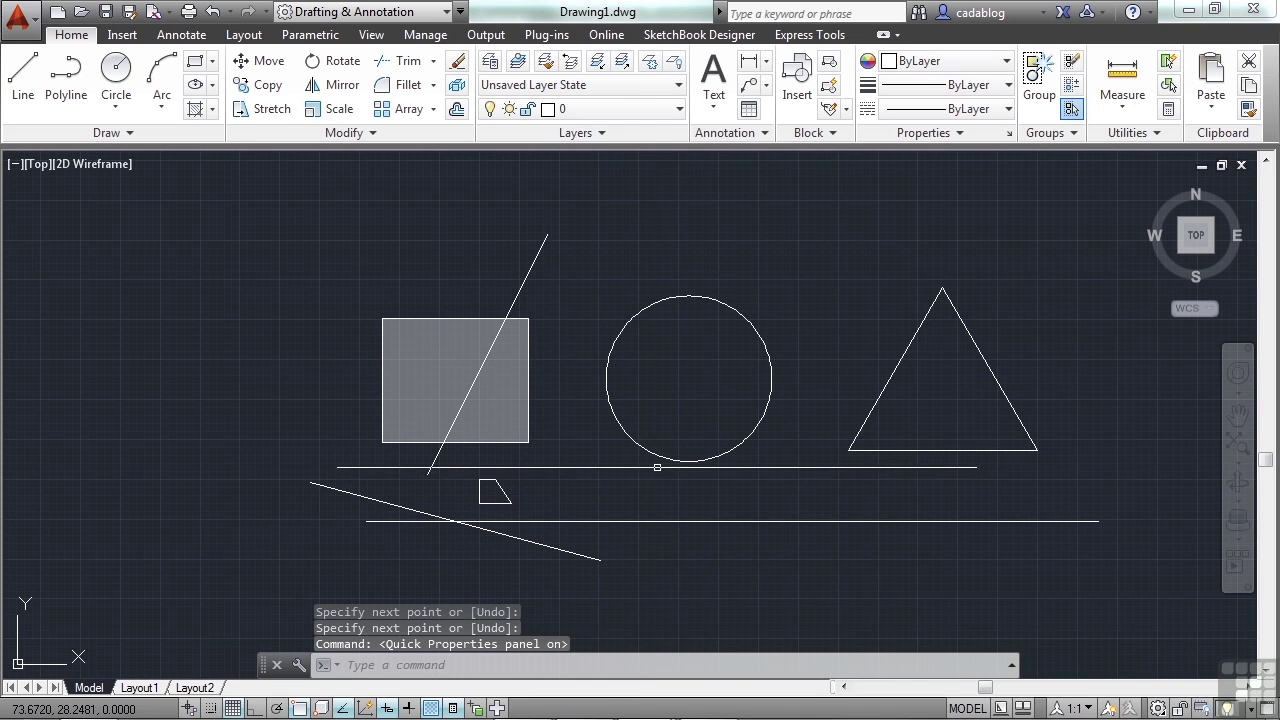
Step: Open the full Properties palette with nothing selected, shift it slightly and close it again
key(ctrl+1)
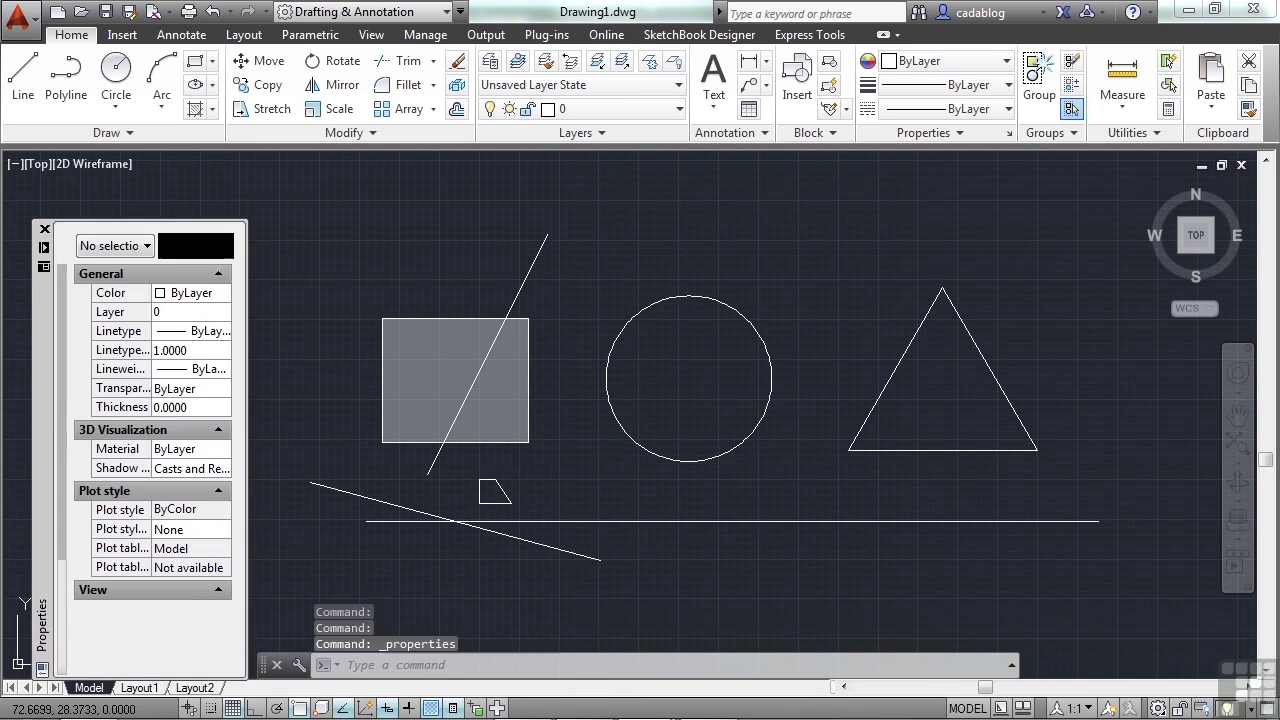
drag(44, 353, 45, 325)
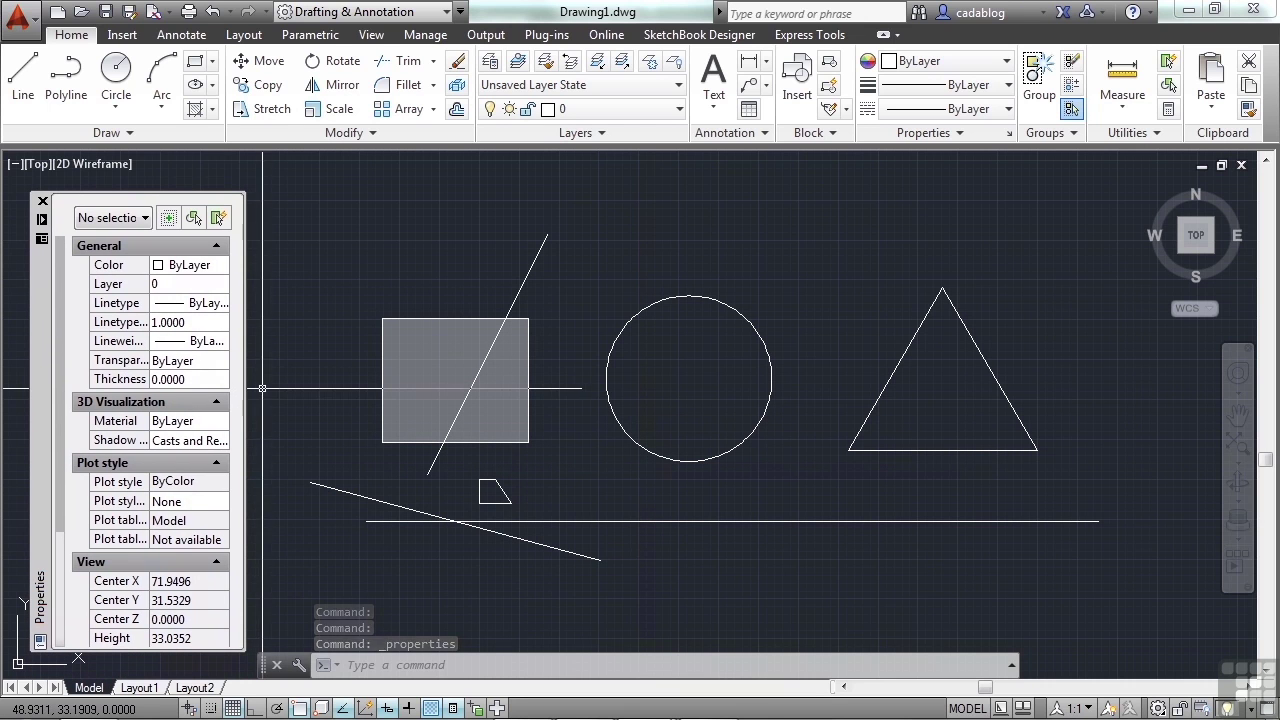
key(ctrl+1)
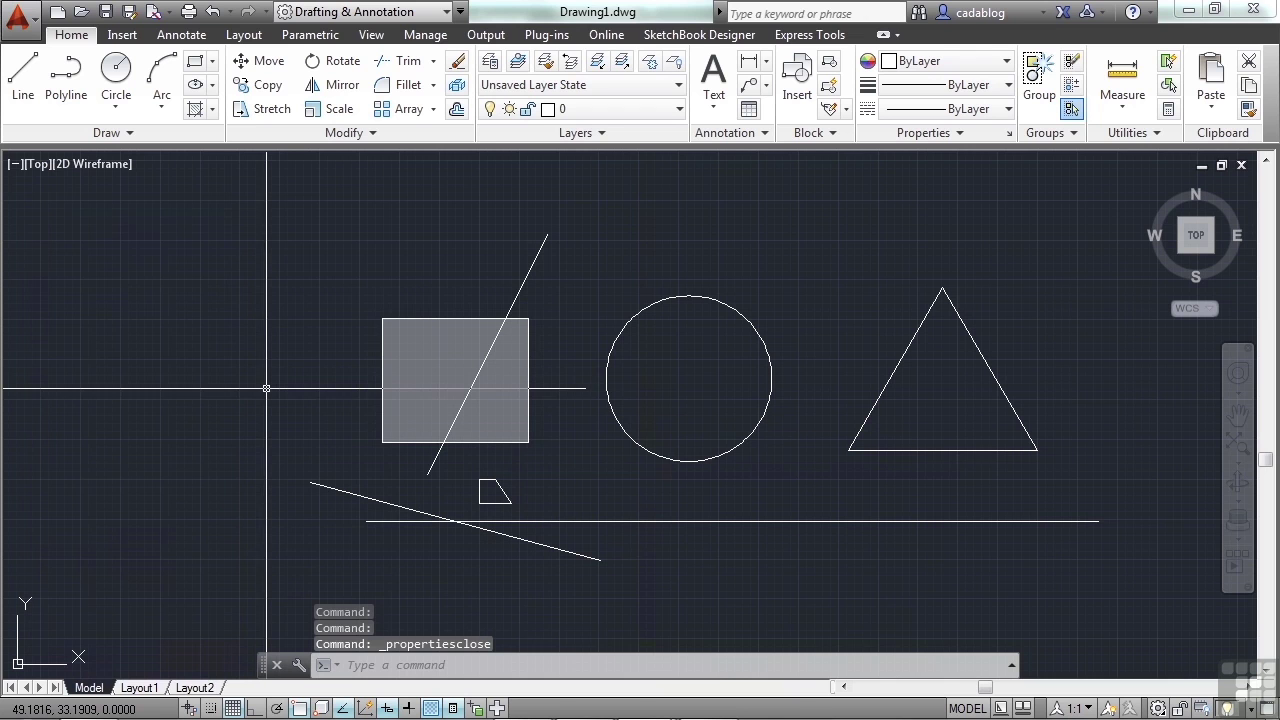
Step: Select the diagonal line through the rectangle, reposition its Quick Properties panel and set the line's color to Red
click(525, 274)
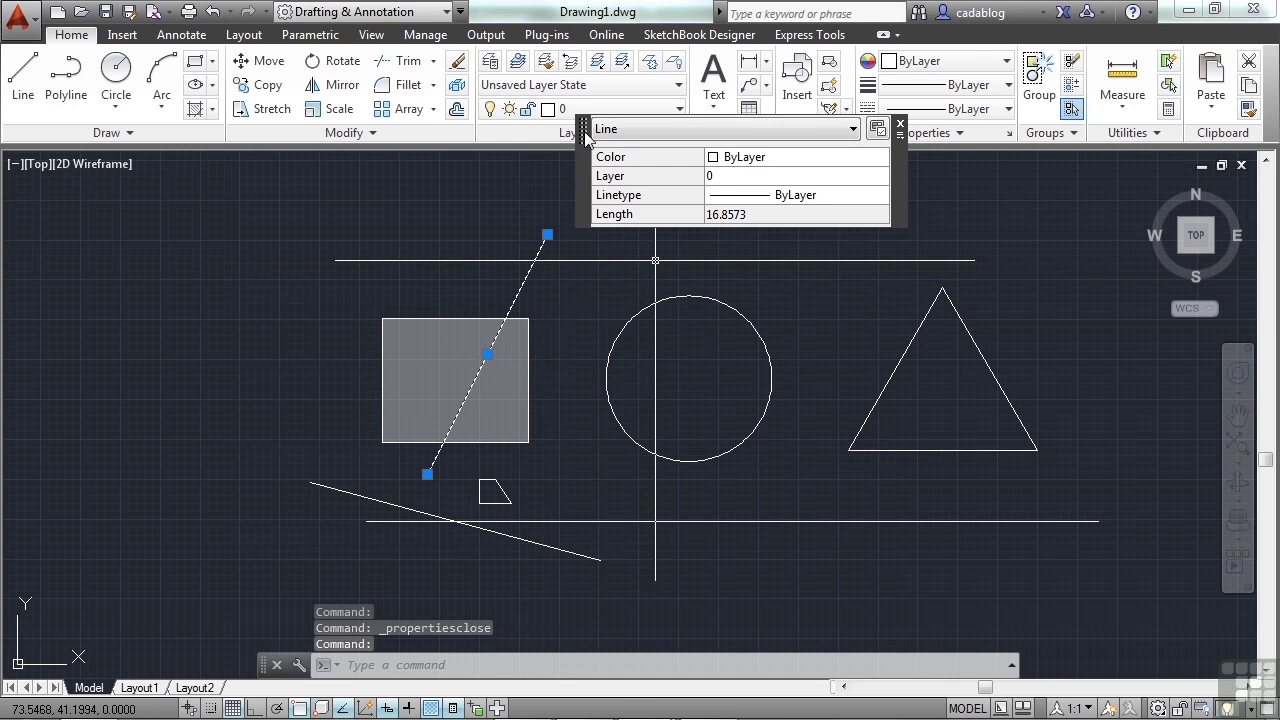
drag(586, 149, 627, 235)
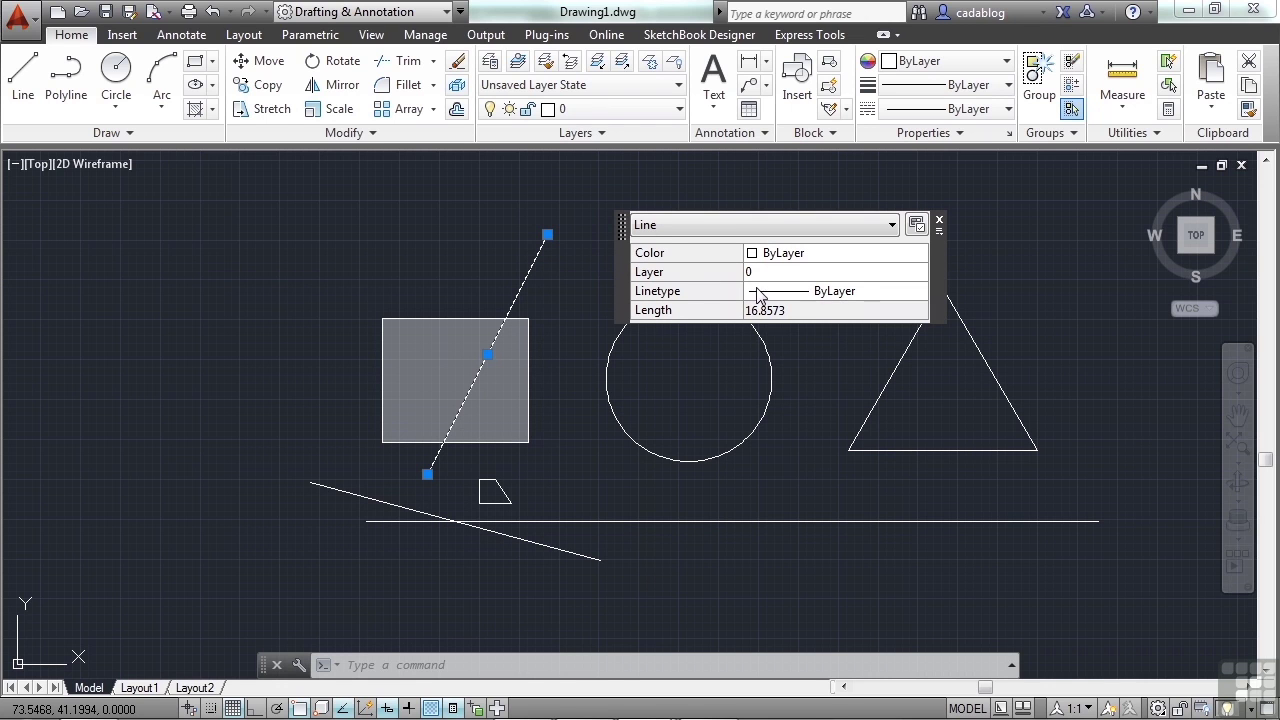
click(833, 256)
click(920, 254)
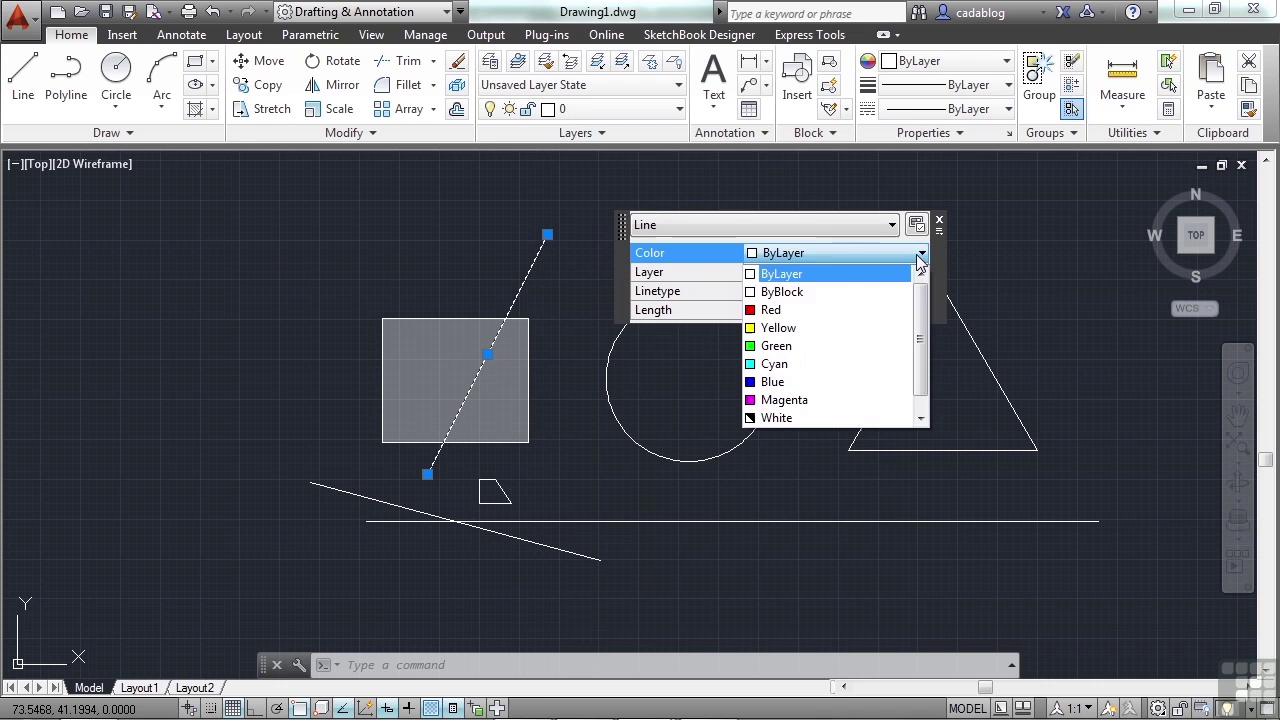
click(795, 310)
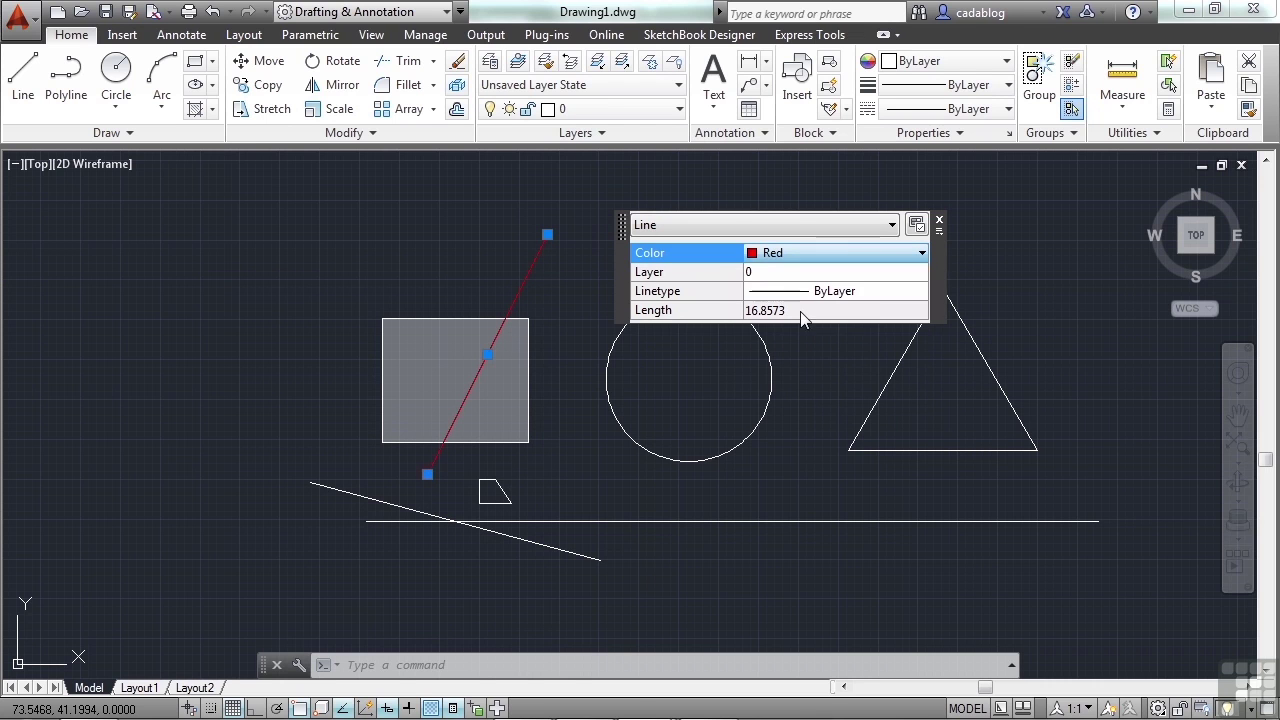
Step: Set the diagonal line's linetype to PHANTOM2 and clear the selection
click(880, 293)
click(921, 291)
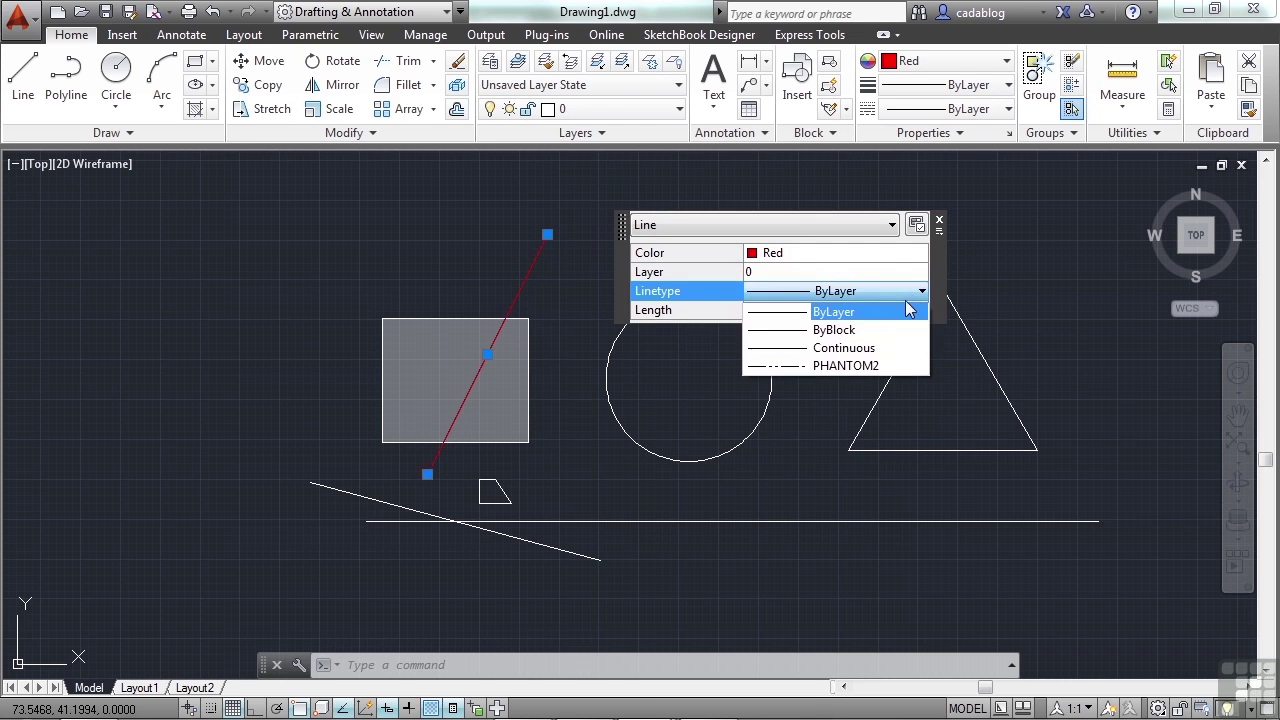
click(855, 366)
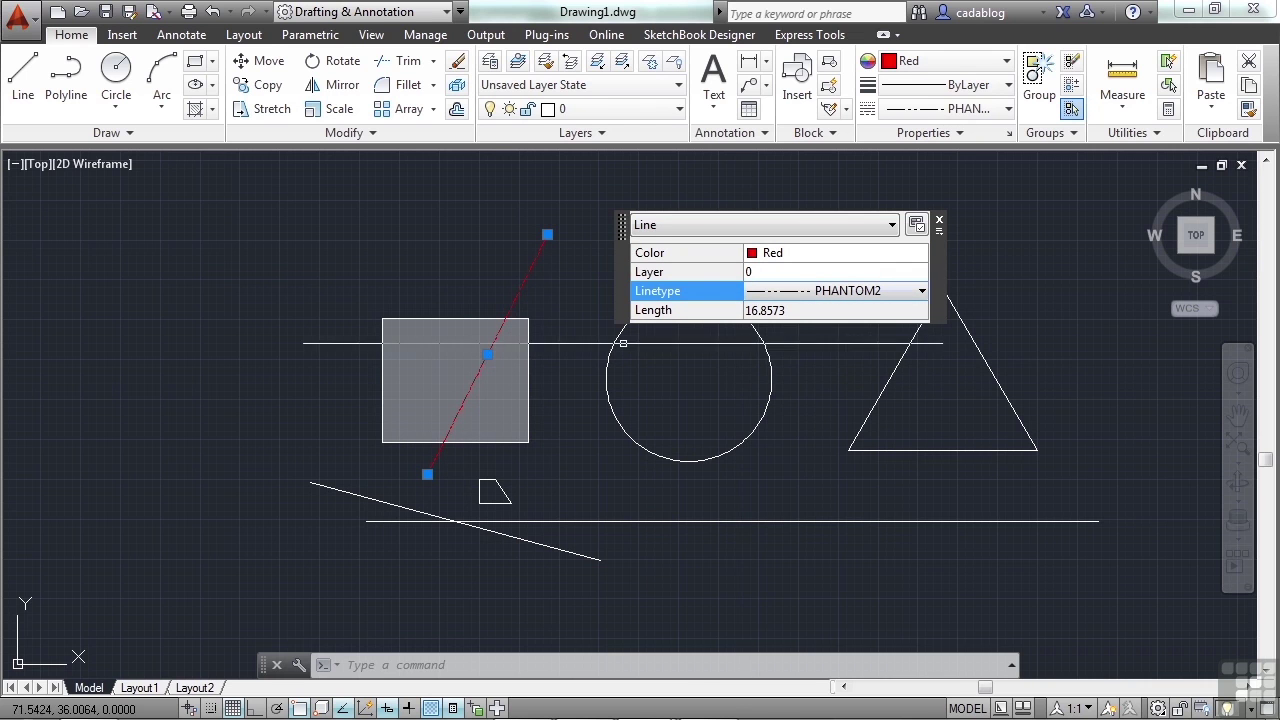
scroll(520, 285, up, 6)
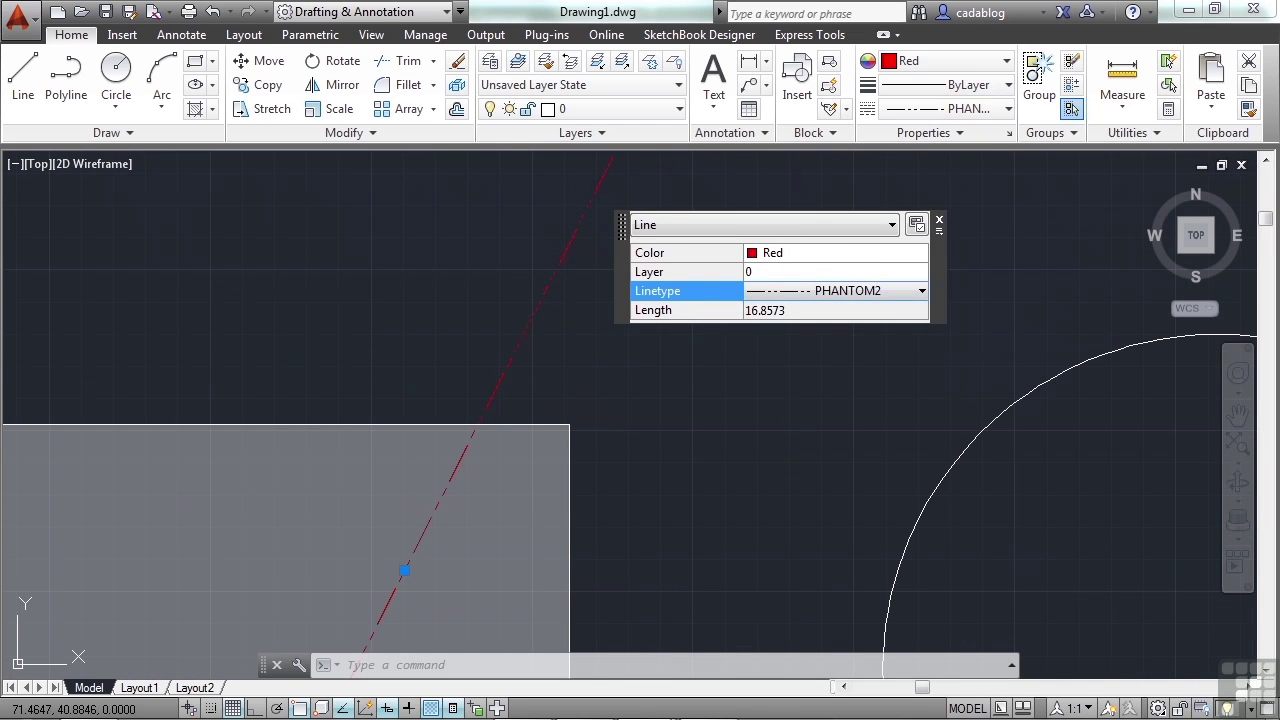
key(Escape)
Step: Review the Quick Properties of the circle, add the red line to review their shared properties, and deselect both
scroll(660, 340, down, 3)
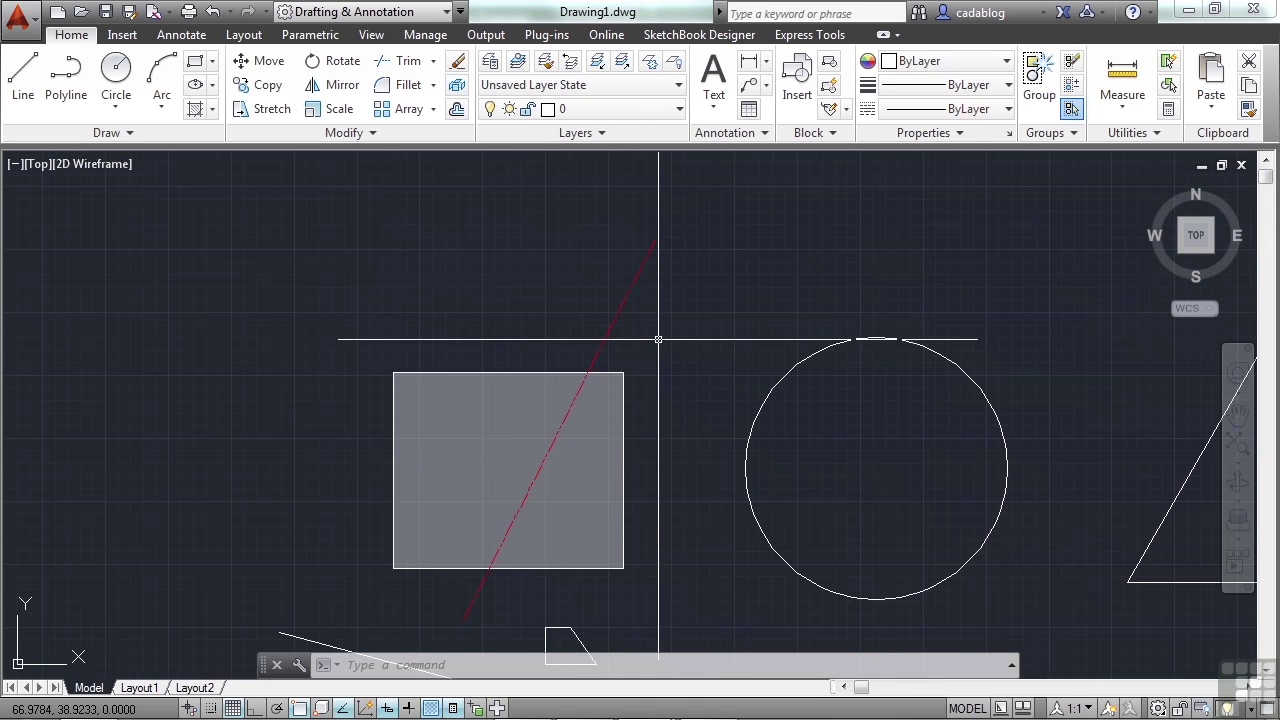
click(799, 369)
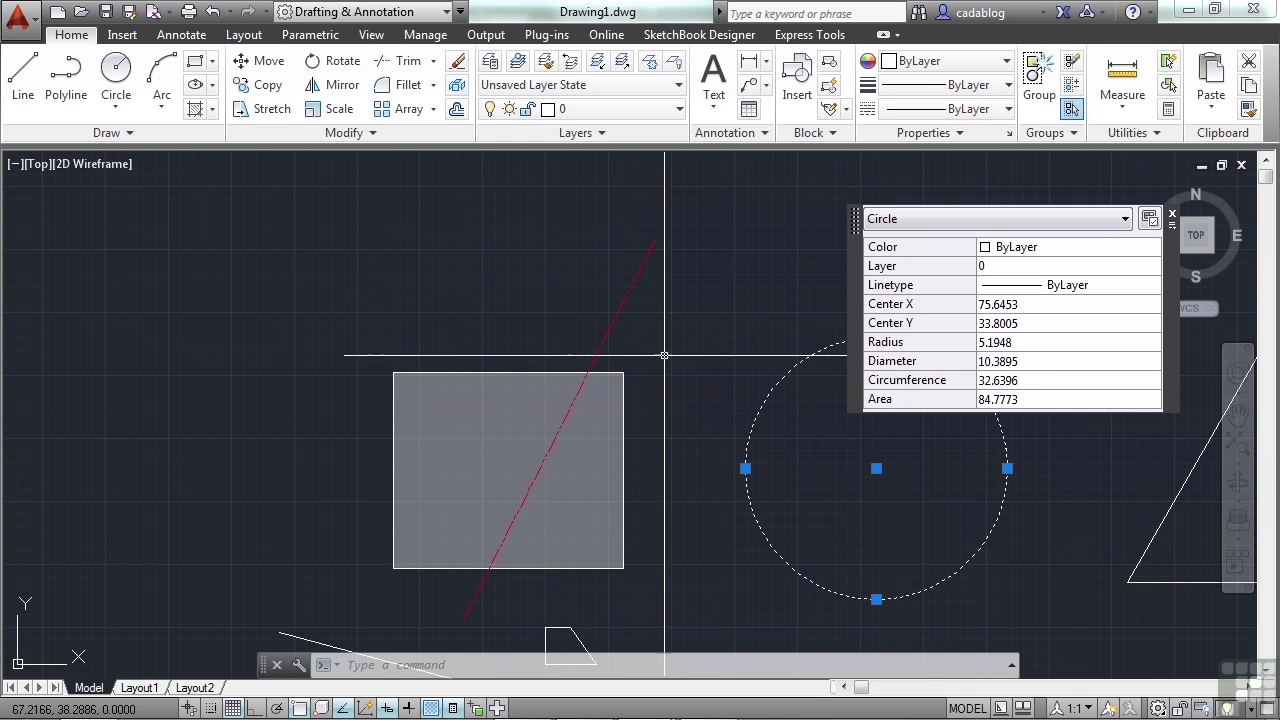
click(671, 274)
click(598, 307)
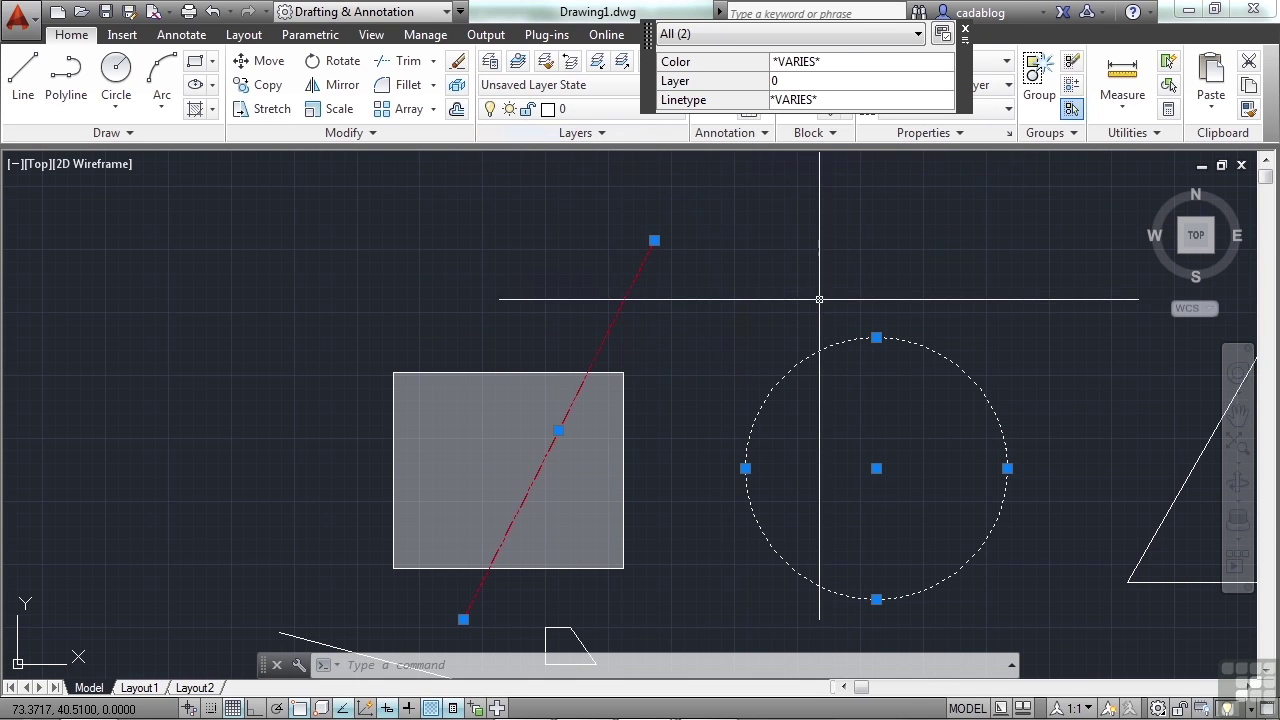
key(Escape)
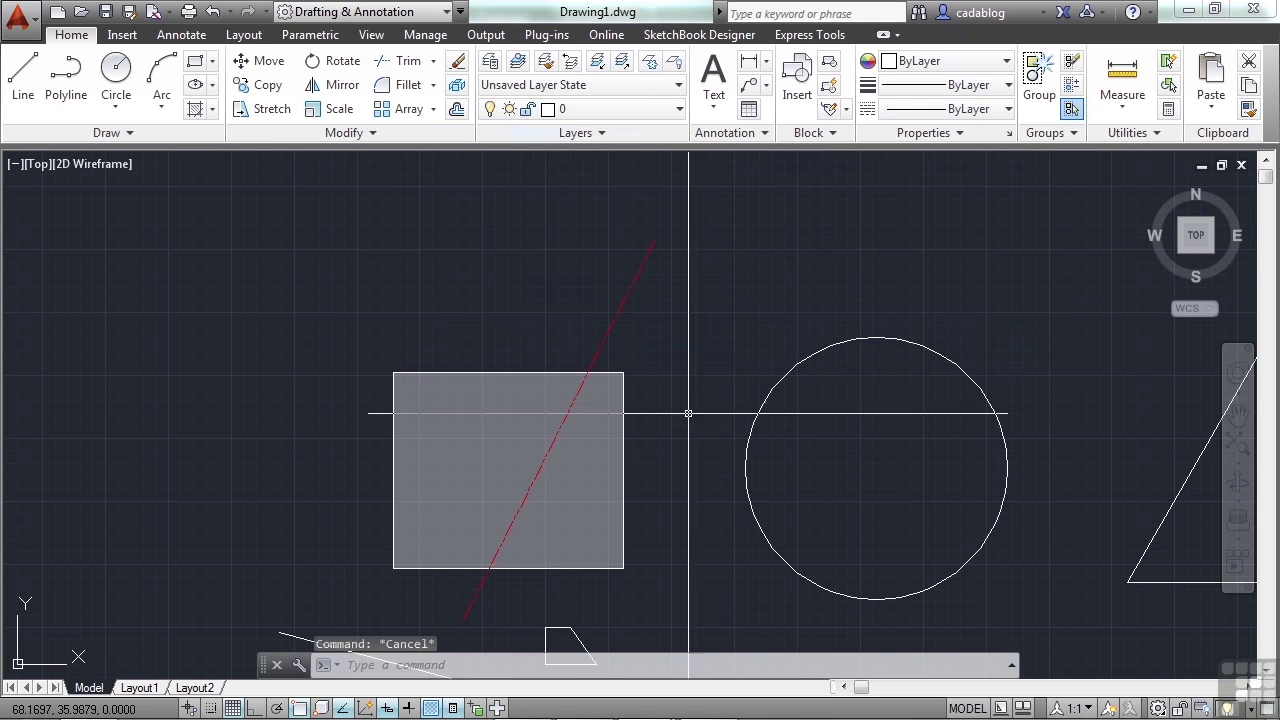
Step: Turn off Quick Properties, and briefly open and close the full Properties palette
scroll(455, 358, down, 2)
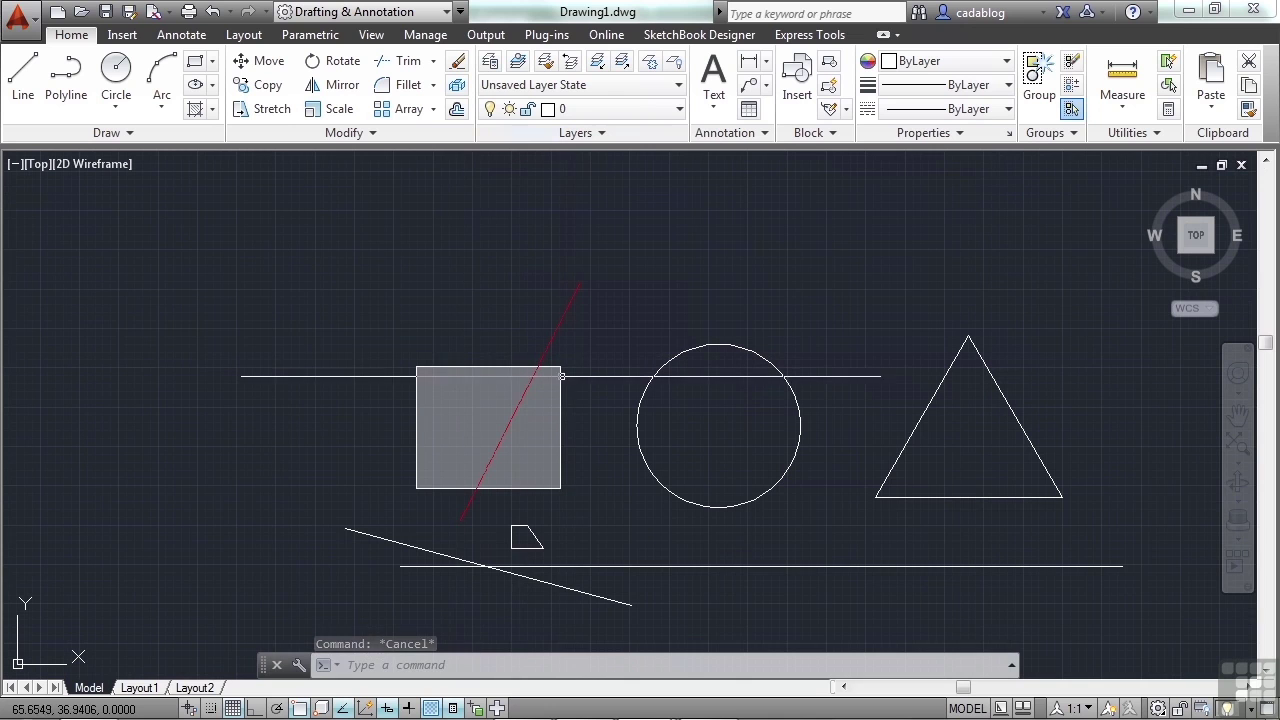
click(453, 708)
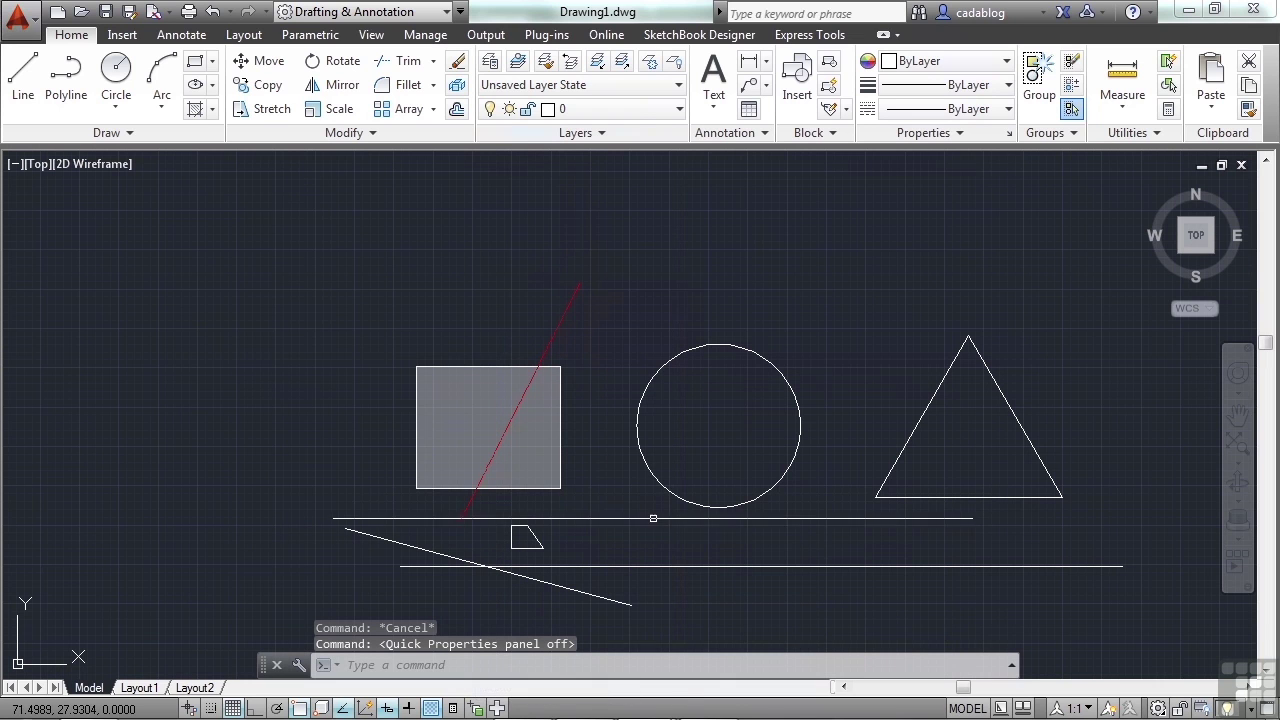
key(ctrl+1)
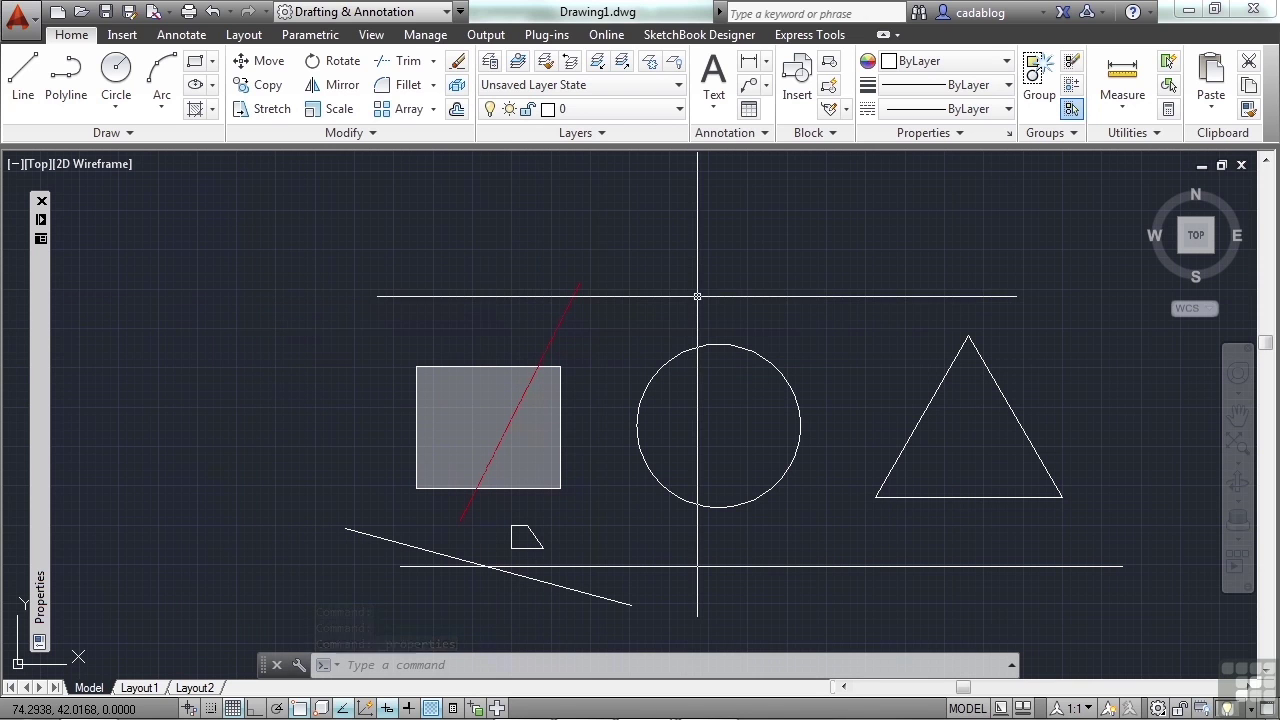
click(41, 201)
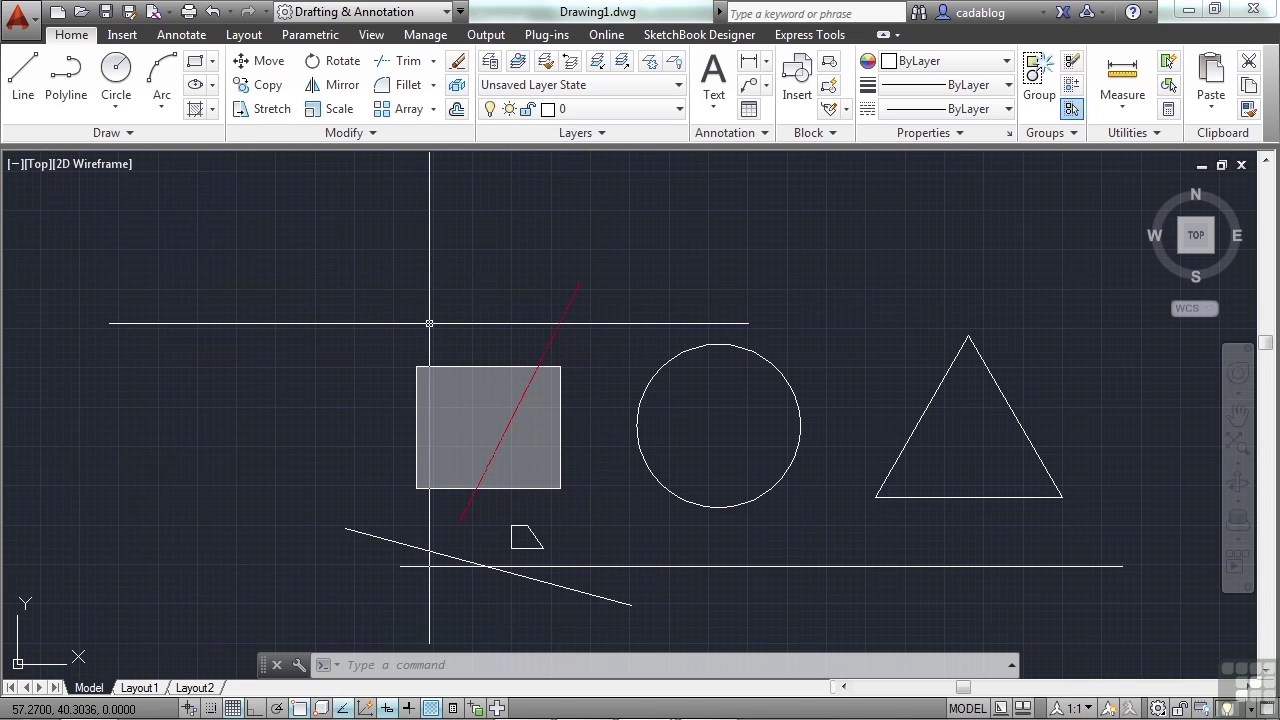
Step: Turn on Selection Cycling and check for overlapping objects where the red line crosses the rectangle and along the rectangle's edges
middle_drag(443, 308, 413, 289)
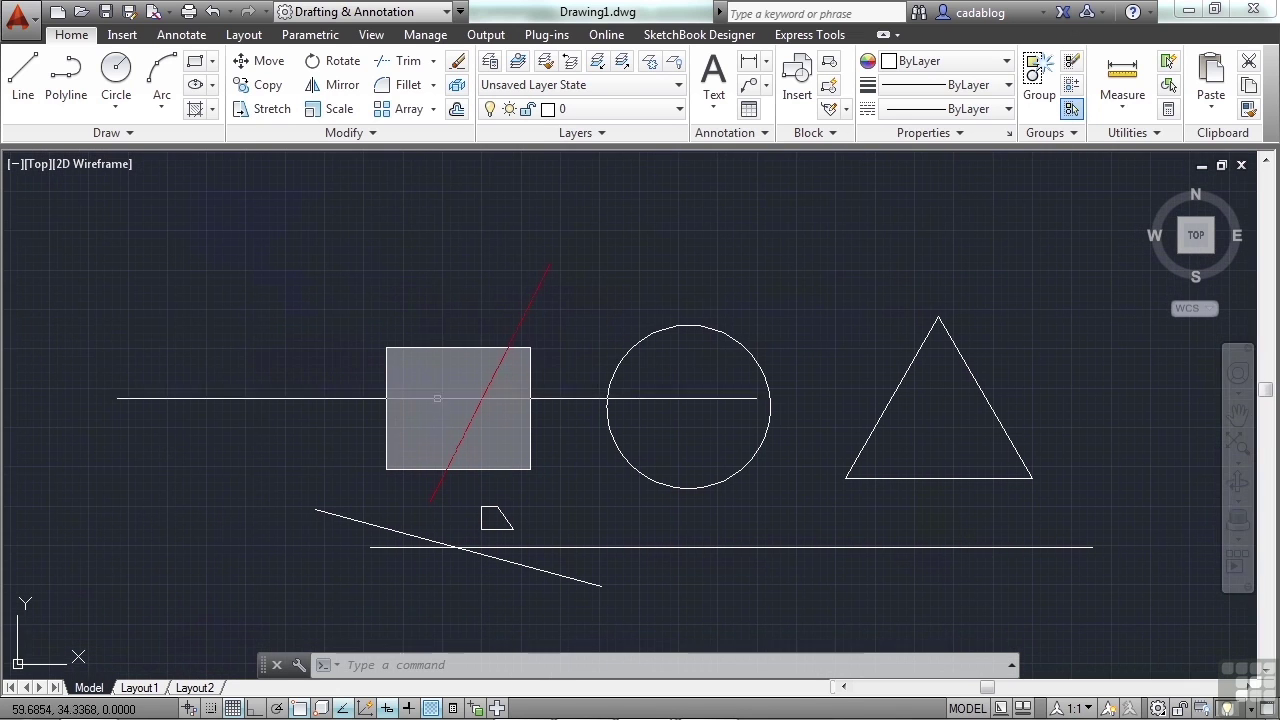
click(476, 708)
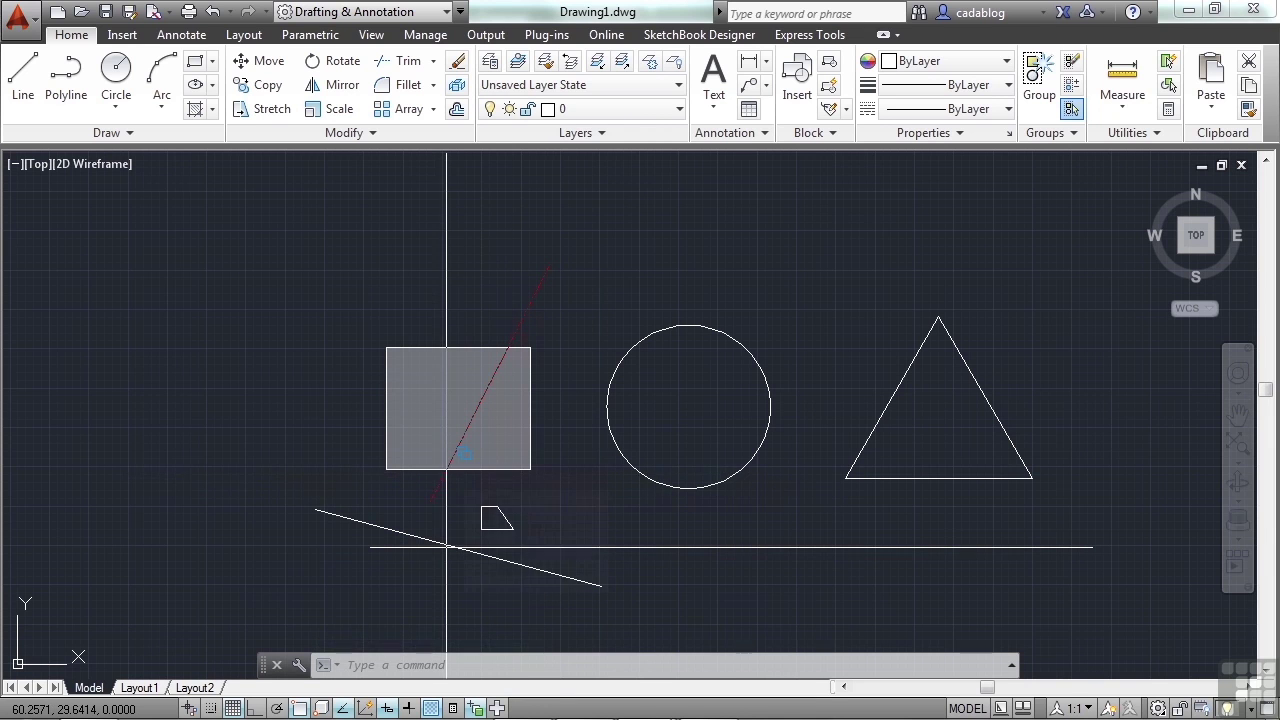
scroll(446, 470, up, 5)
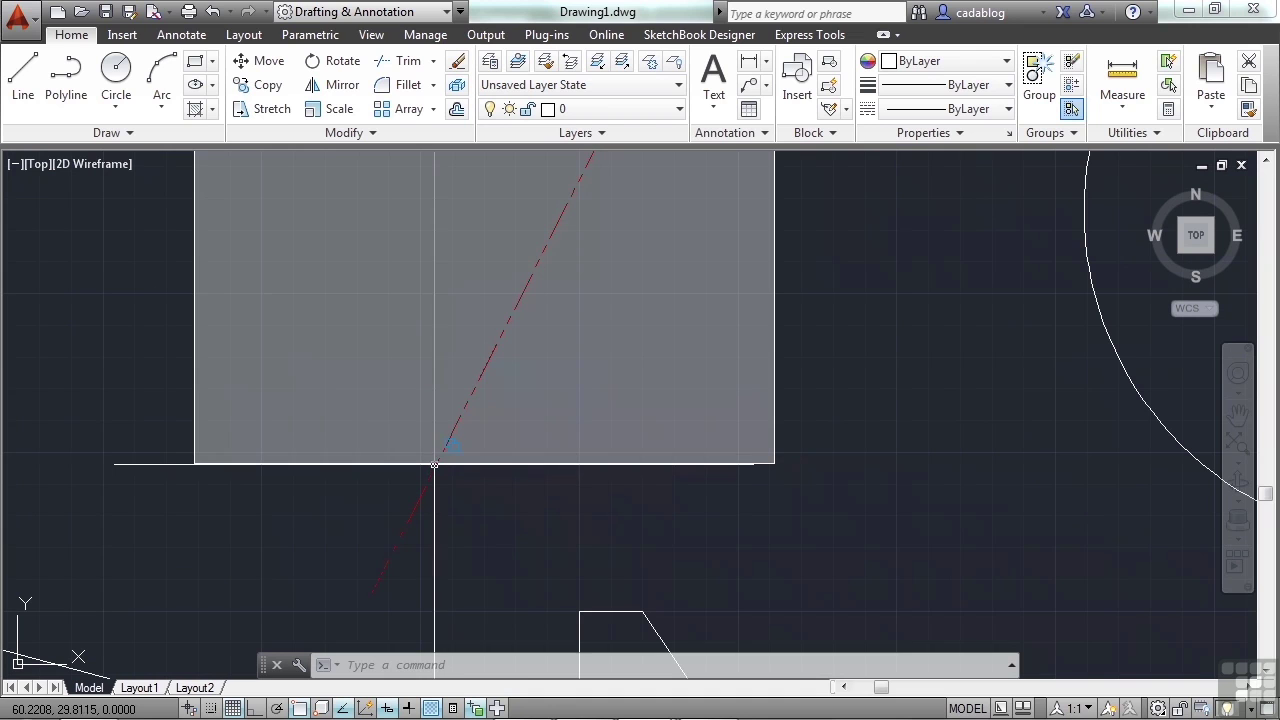
mouse_move(434, 463)
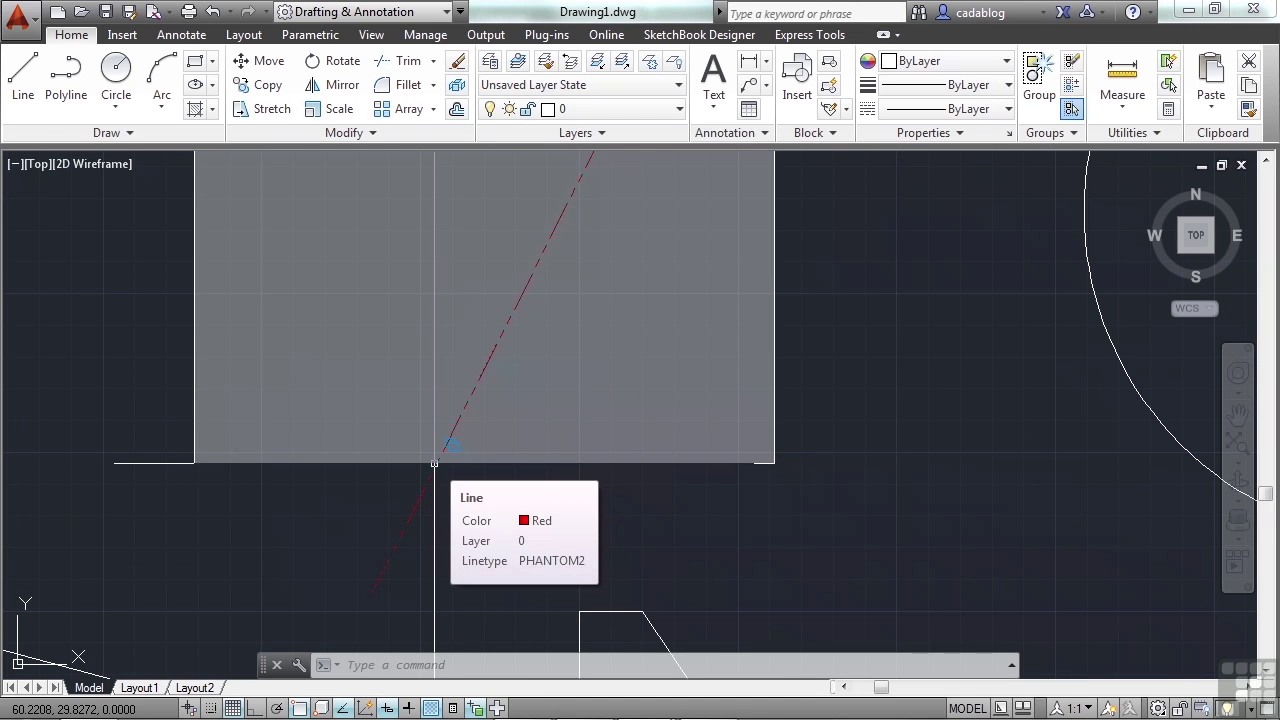
scroll(434, 463, down, 2)
middle_drag(600, 188, 586, 349)
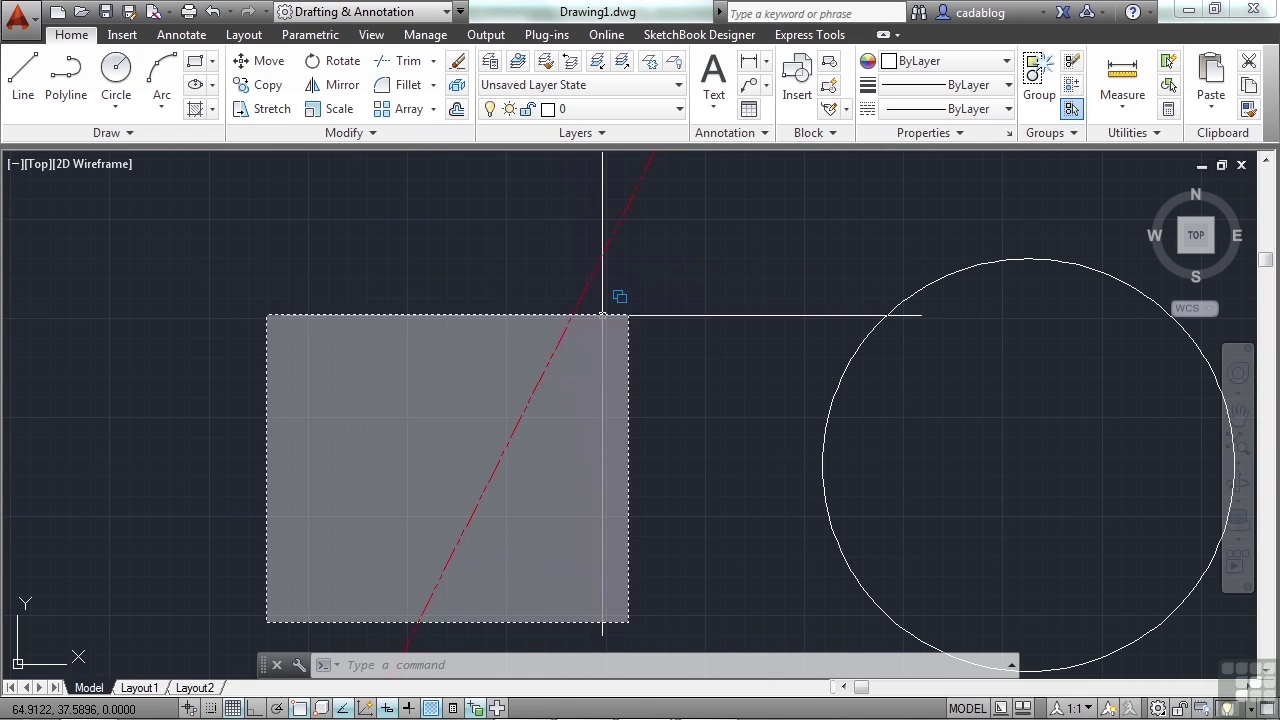
Step: Pick the hatch from the overlapping objects where the red line crosses the rectangle's upper edge, delete it, and undo the deletion
mouse_move(574, 315)
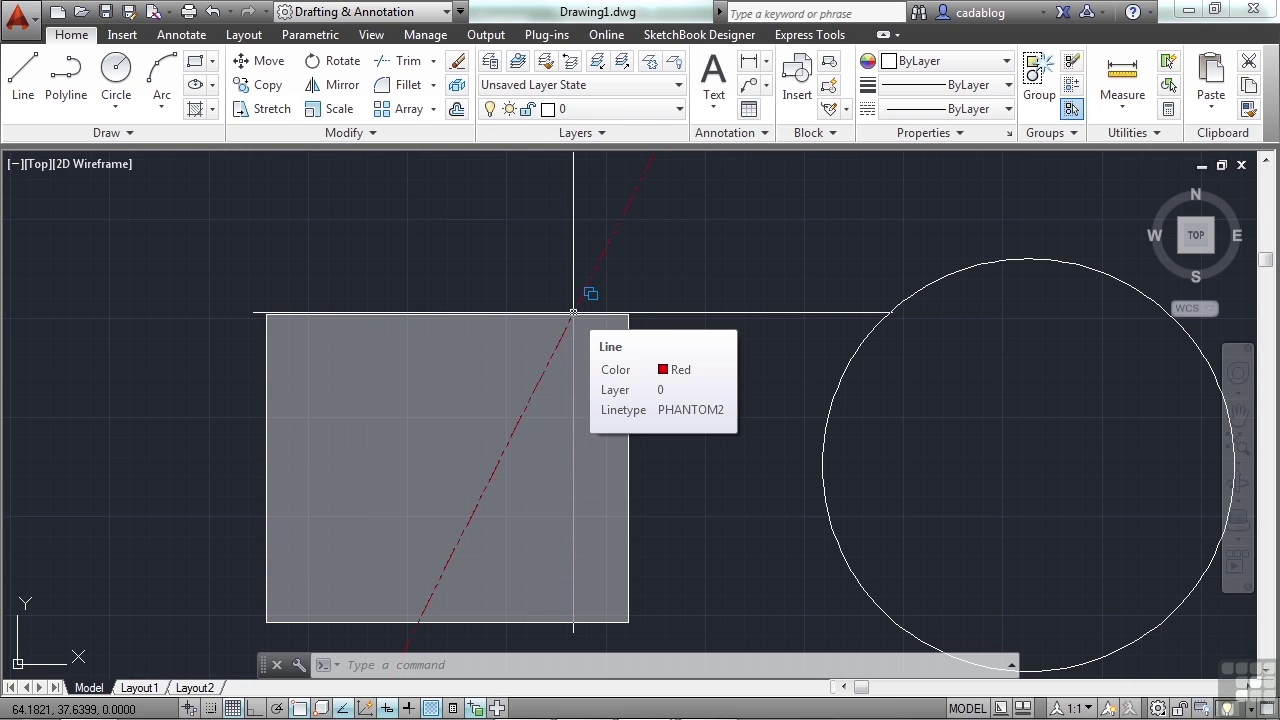
click(573, 313)
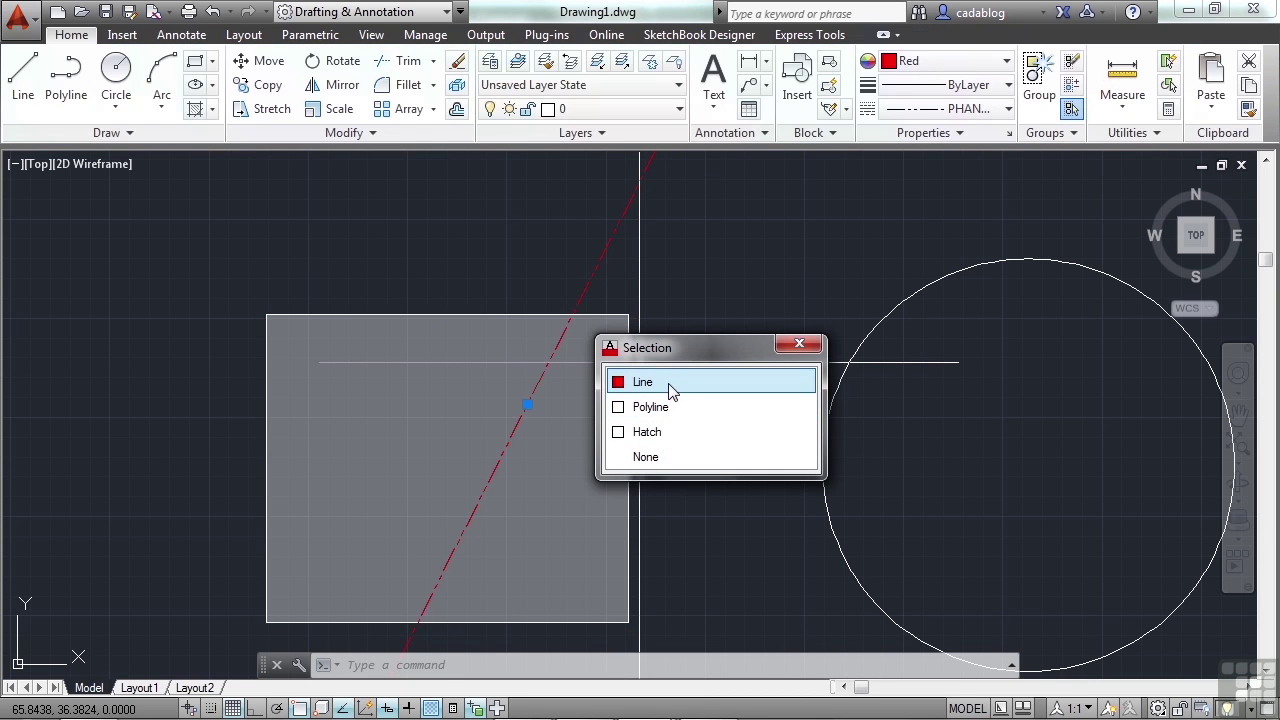
click(667, 437)
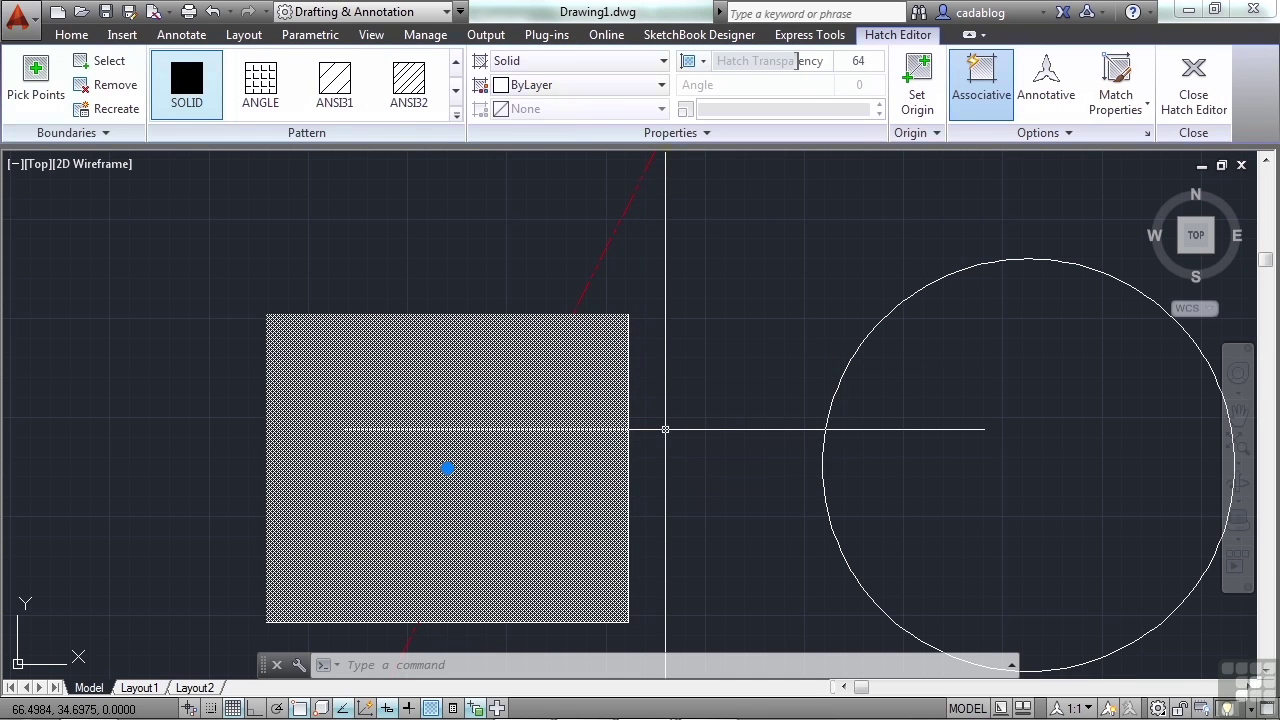
key(Delete)
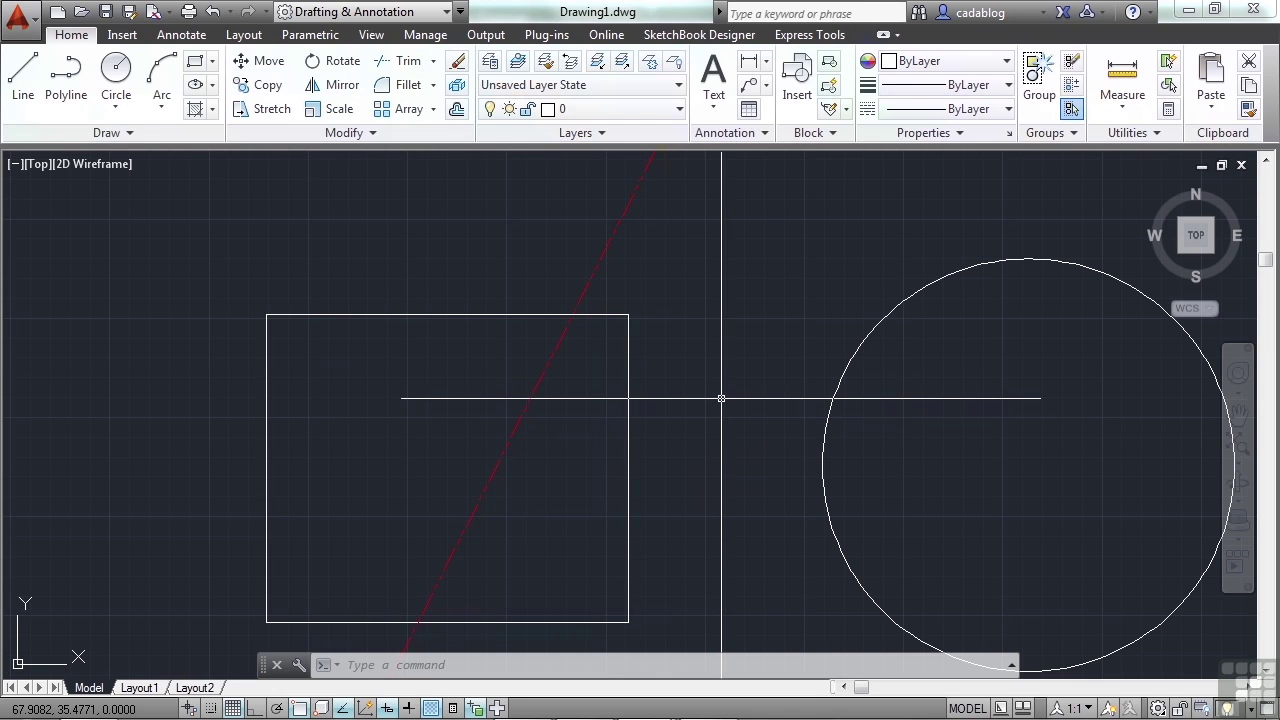
key(ctrl+z)
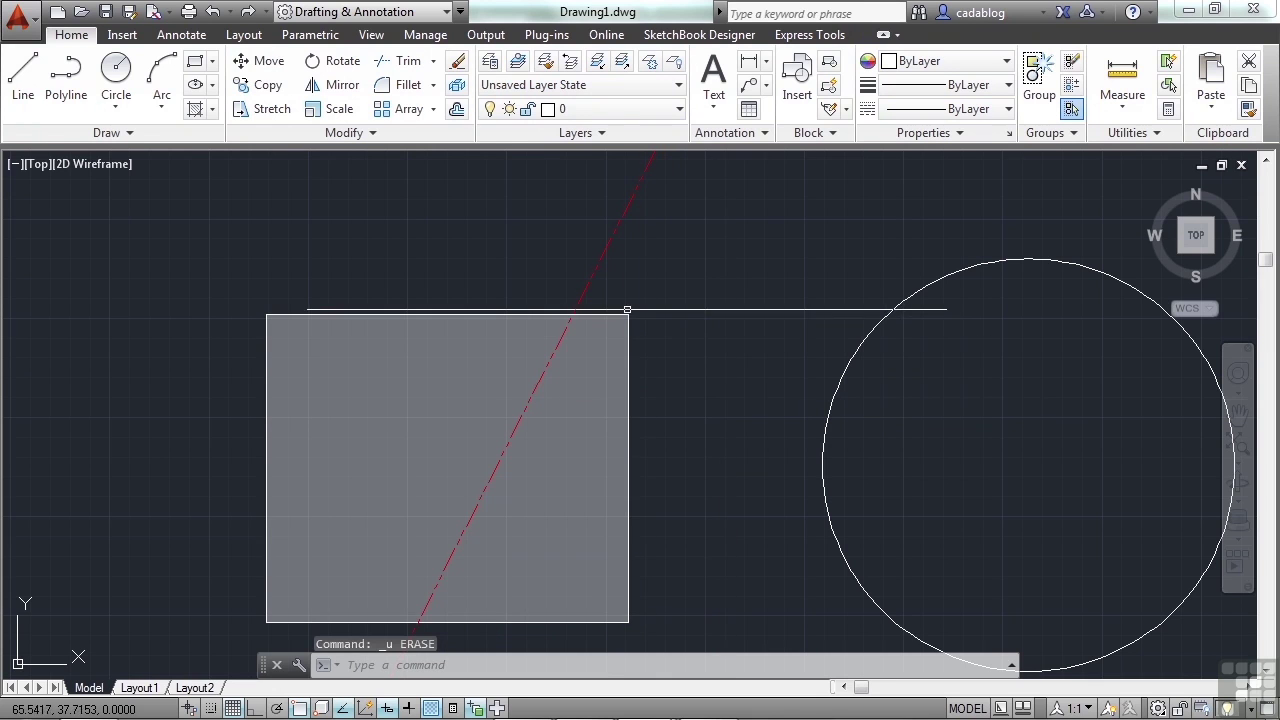
Step: List the overlapping objects on the rectangle's upper edge with Selection Cycling, and cancel without choosing one
mouse_move(616, 313)
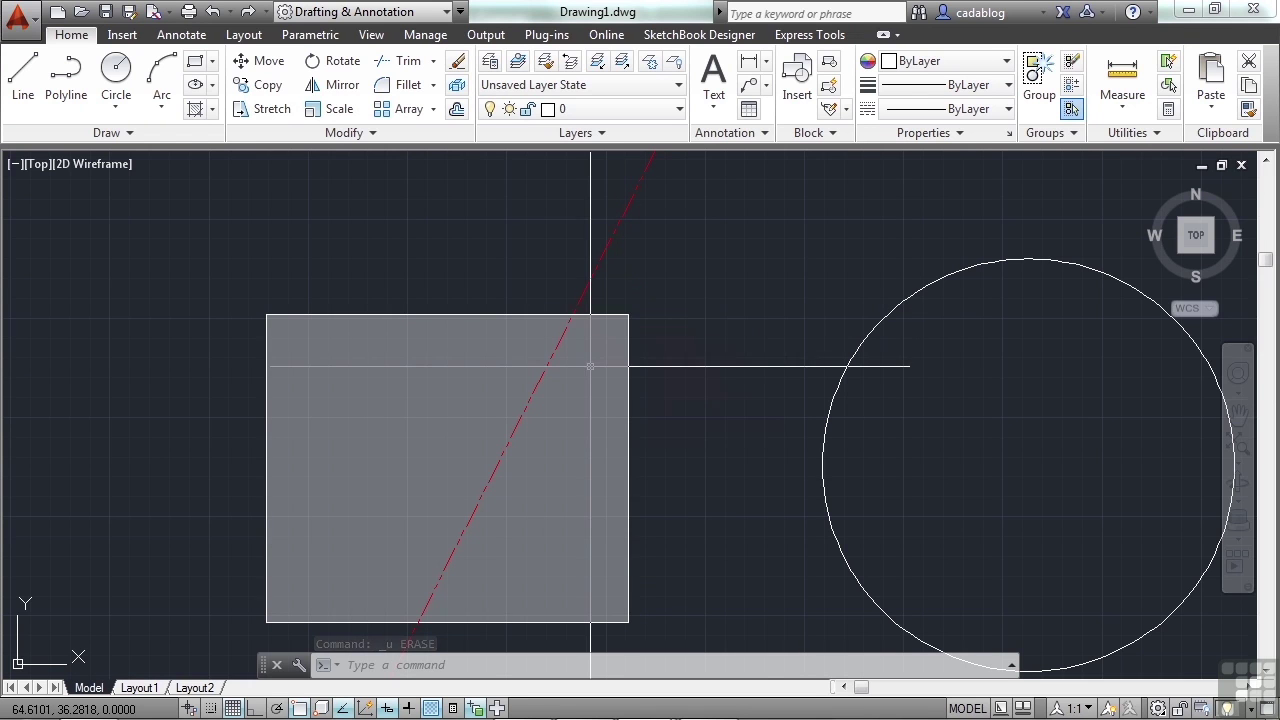
click(615, 314)
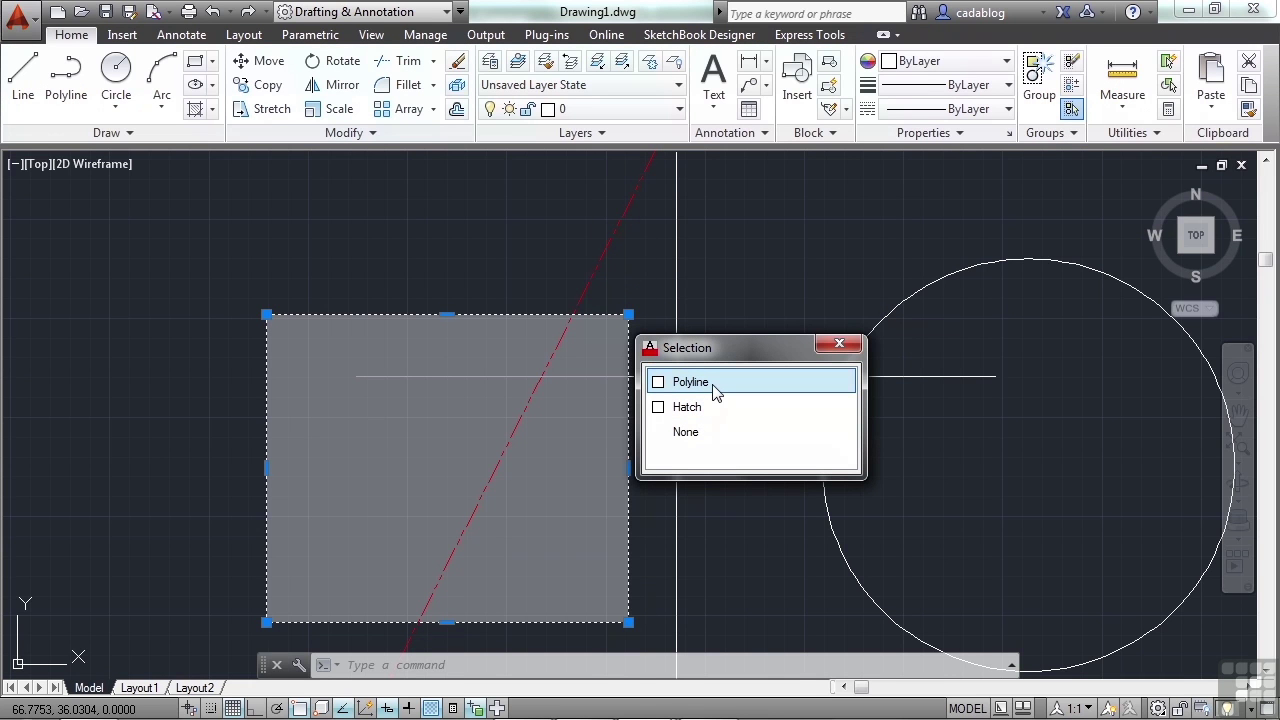
key(Escape)
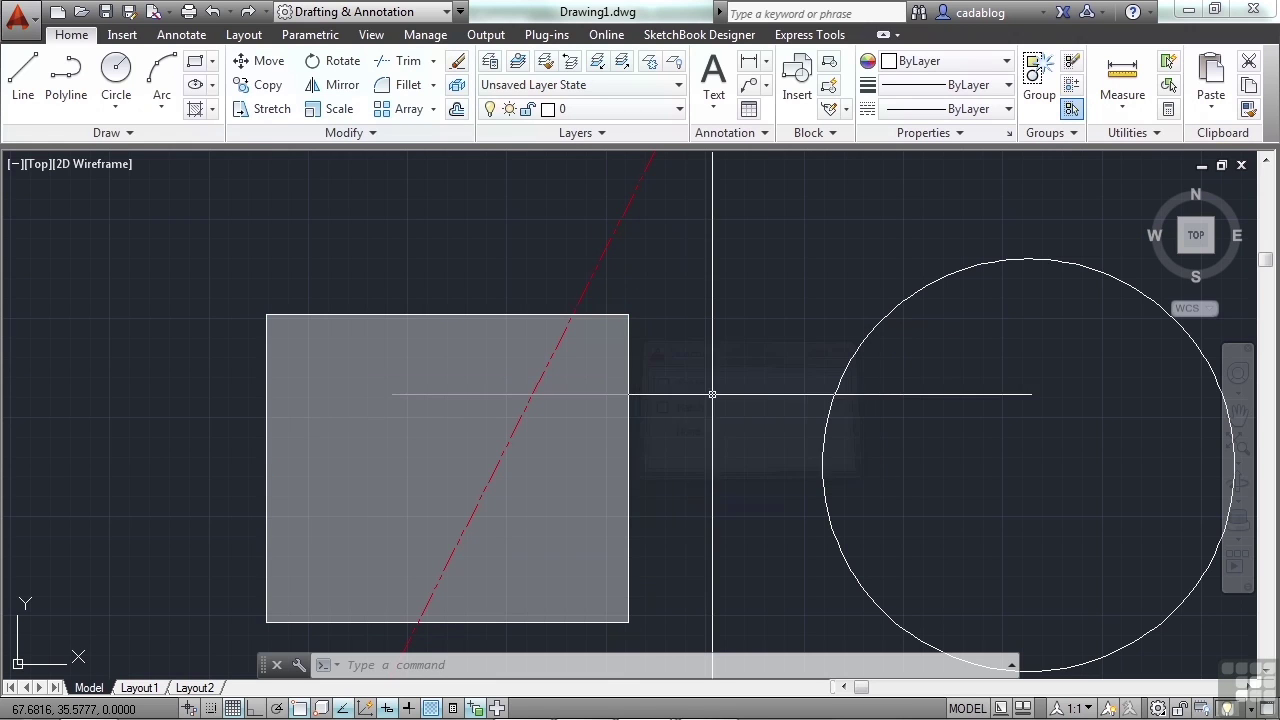
Step: Turn off Selection Cycling, test selecting the rectangle by its upper edge, and clear the selection
click(476, 708)
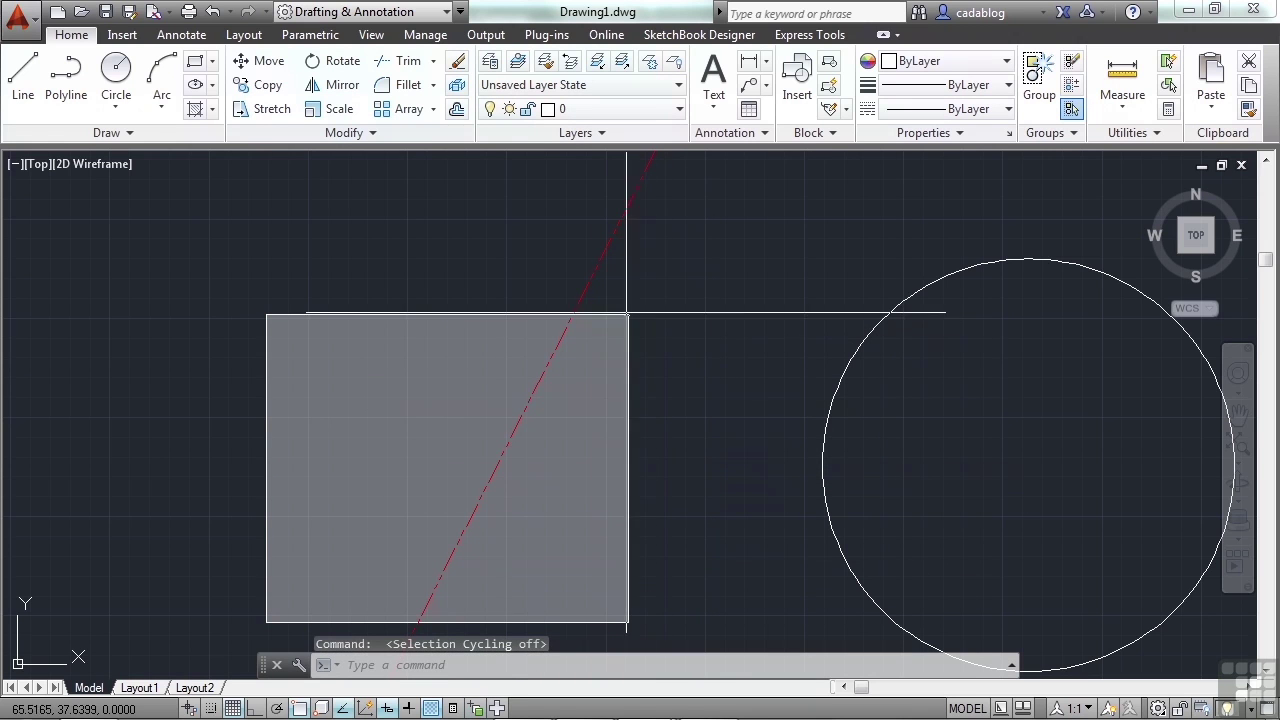
mouse_move(605, 314)
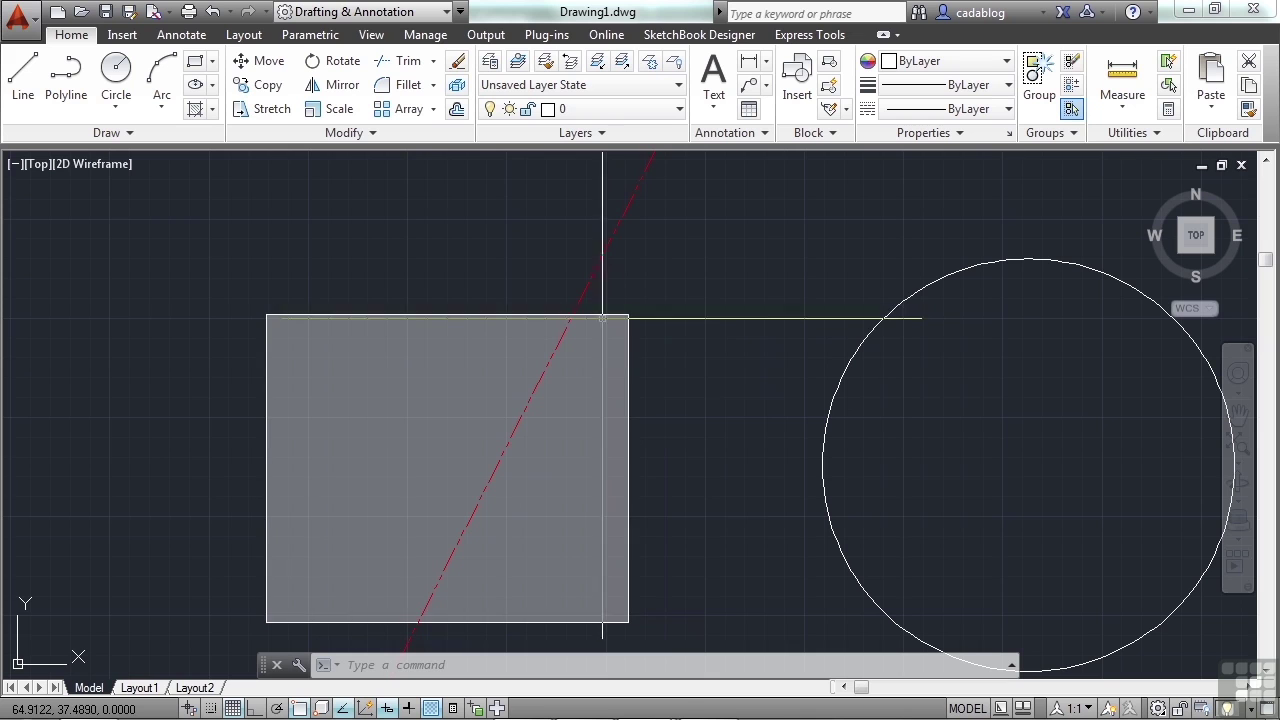
click(602, 314)
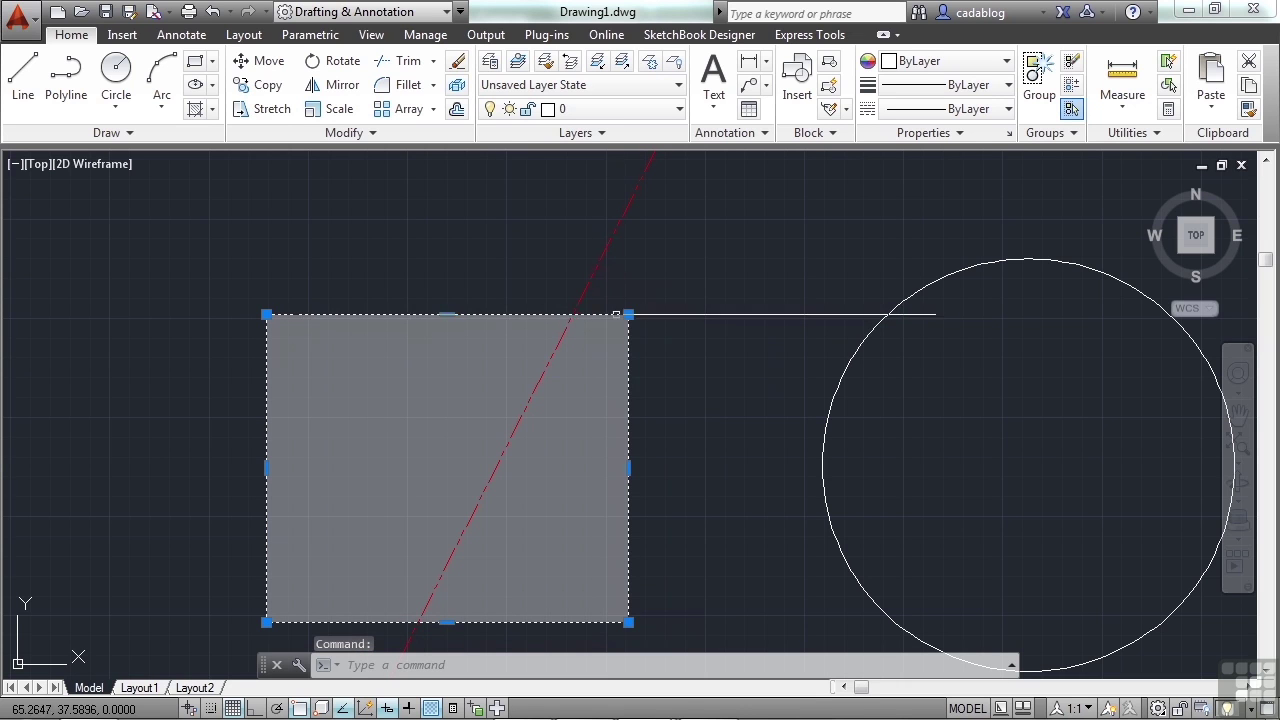
key(Escape)
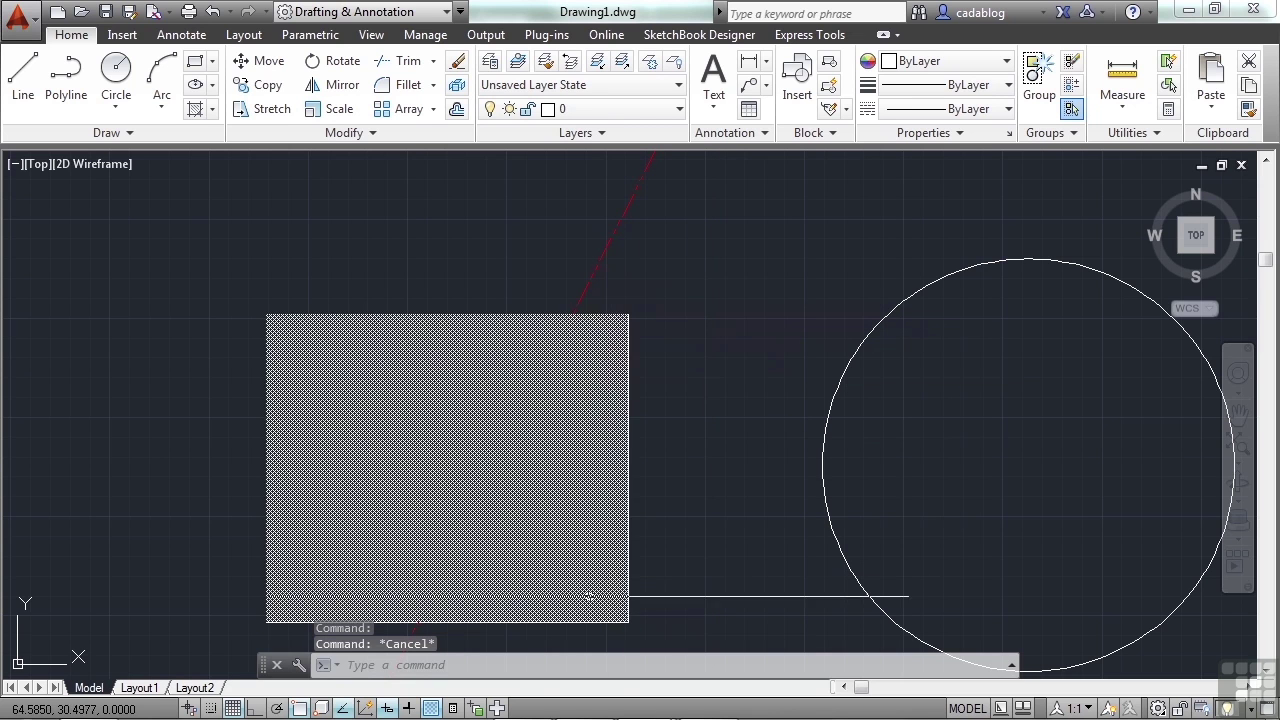
Step: Toggle the Annotation Monitor on and off, leaving it off
click(498, 707)
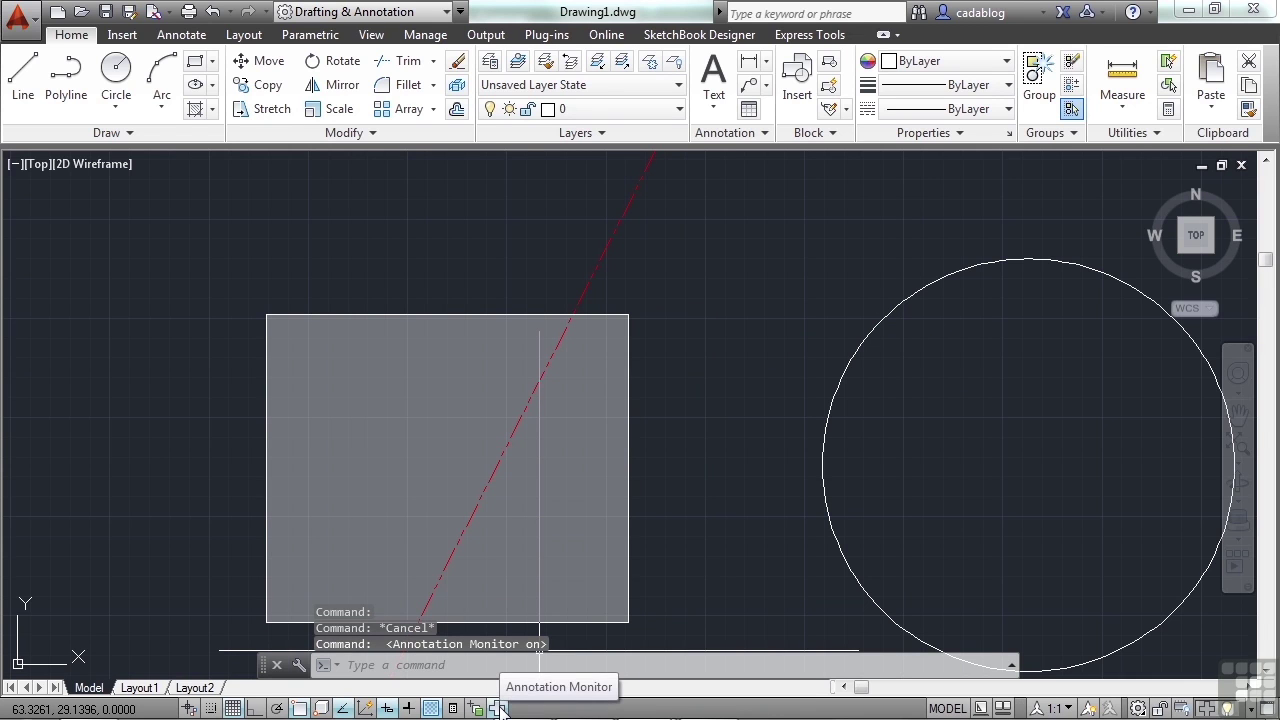
click(498, 707)
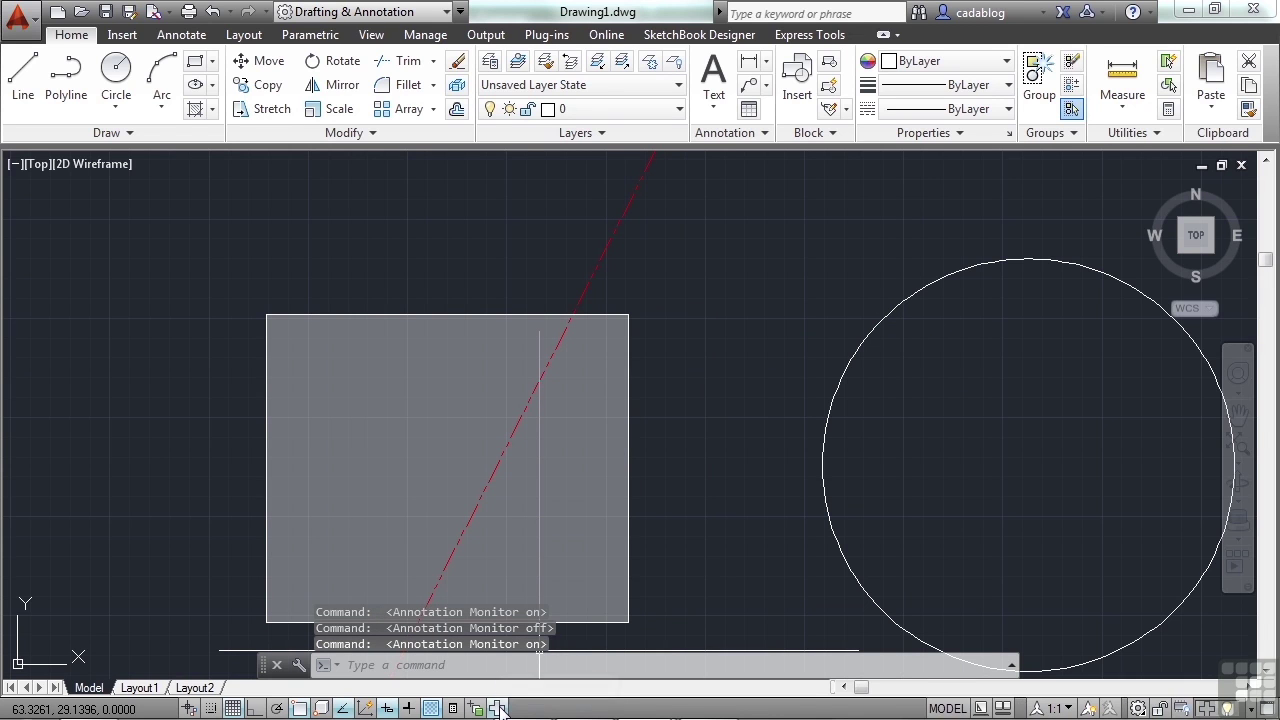
click(498, 707)
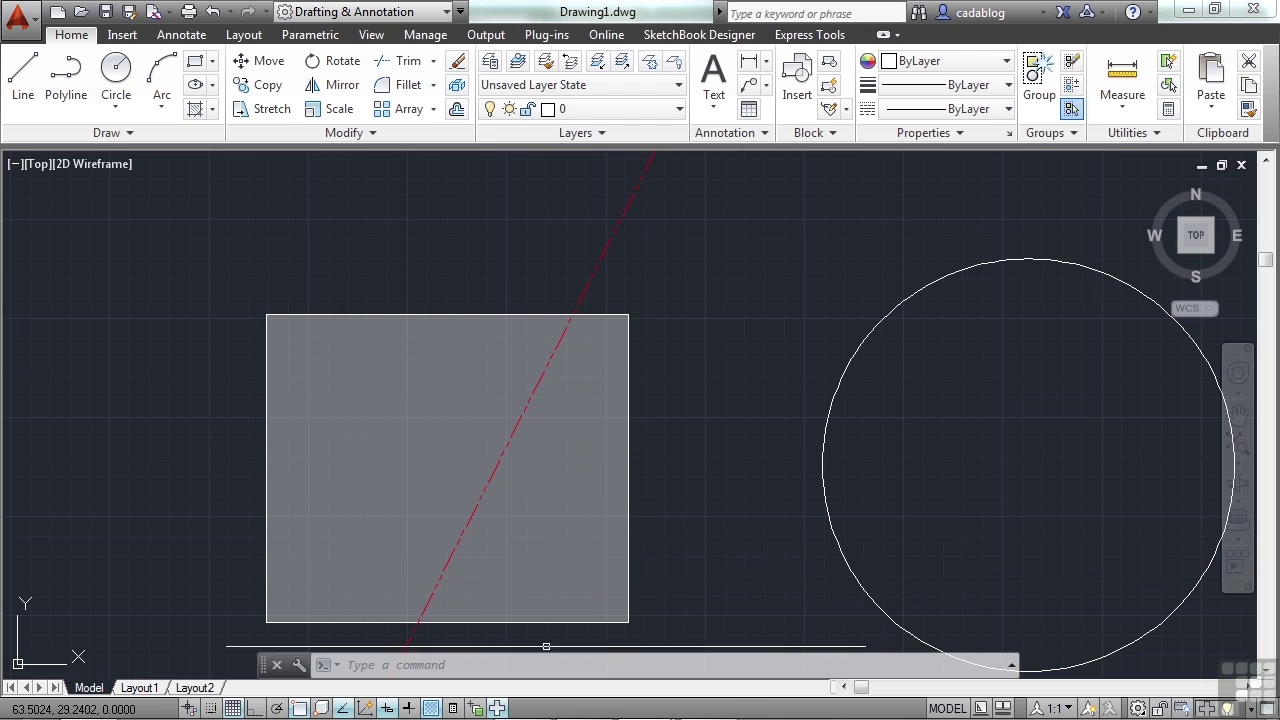
click(498, 707)
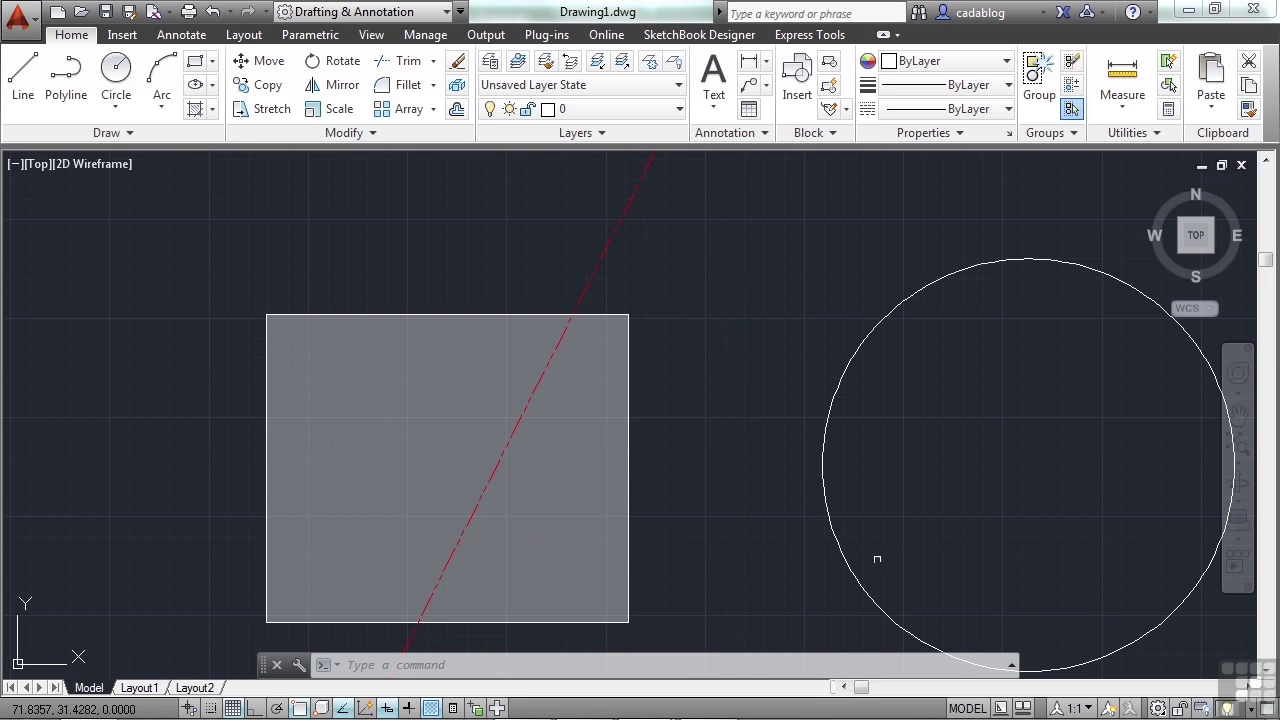
Step: Switch to Layout1 and alternate between its viewport's model space and paper space, ending in paper space
click(968, 708)
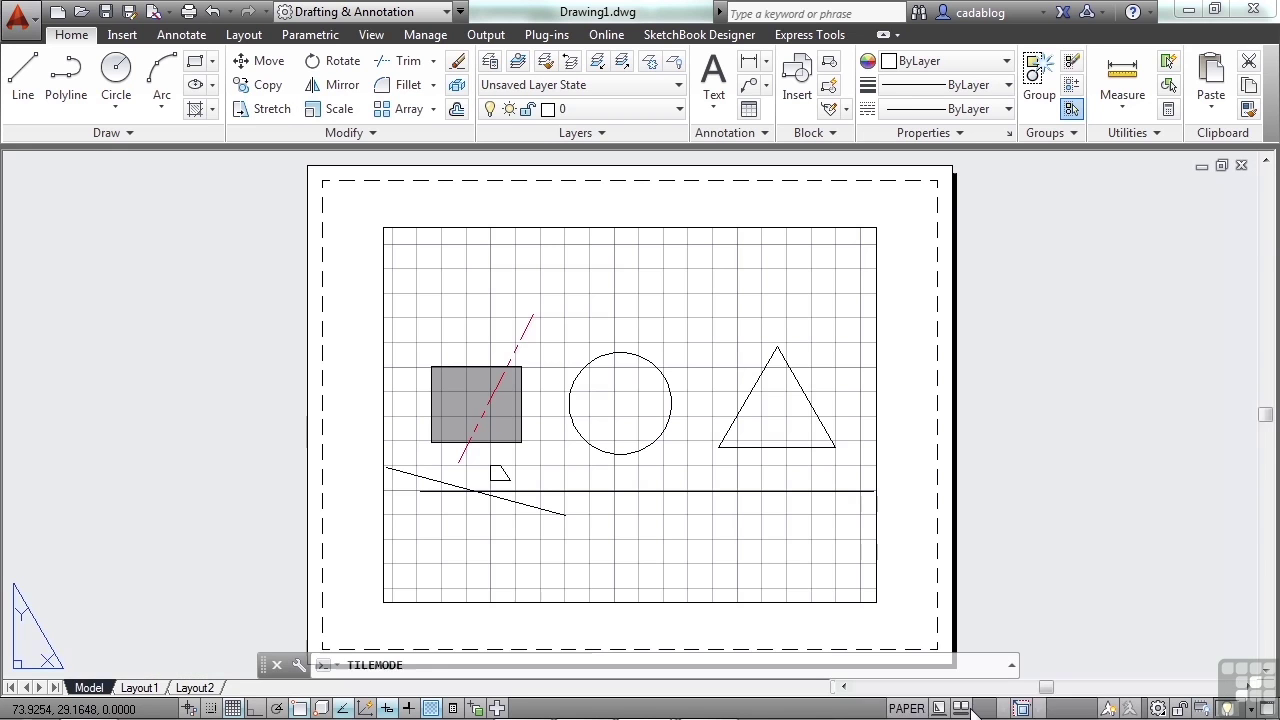
middle_drag(638, 462, 661, 447)
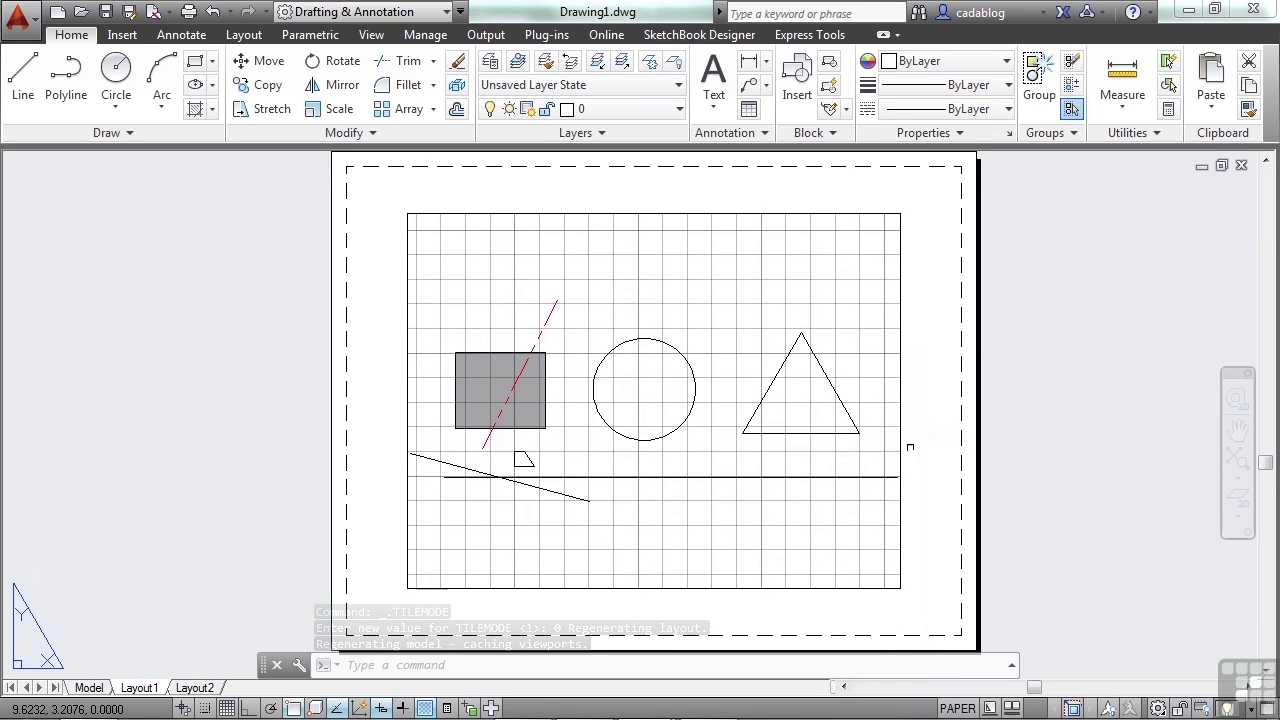
click(950, 710)
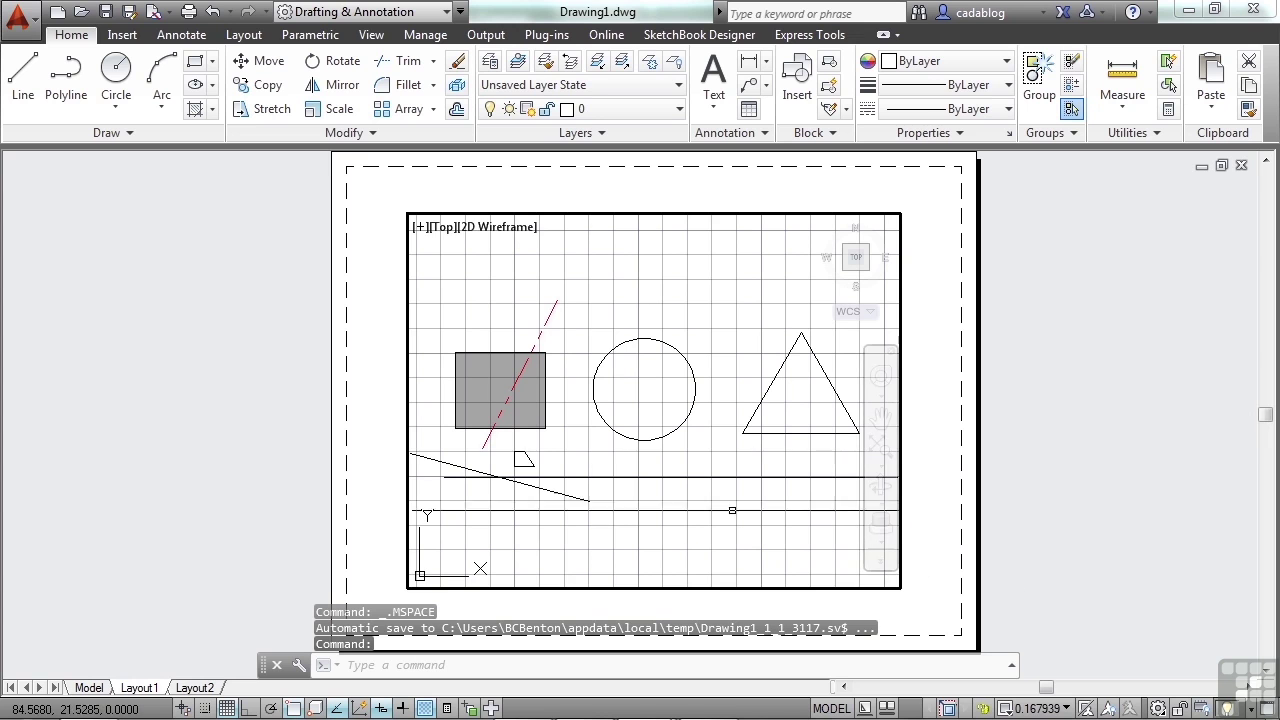
double_click(924, 518)
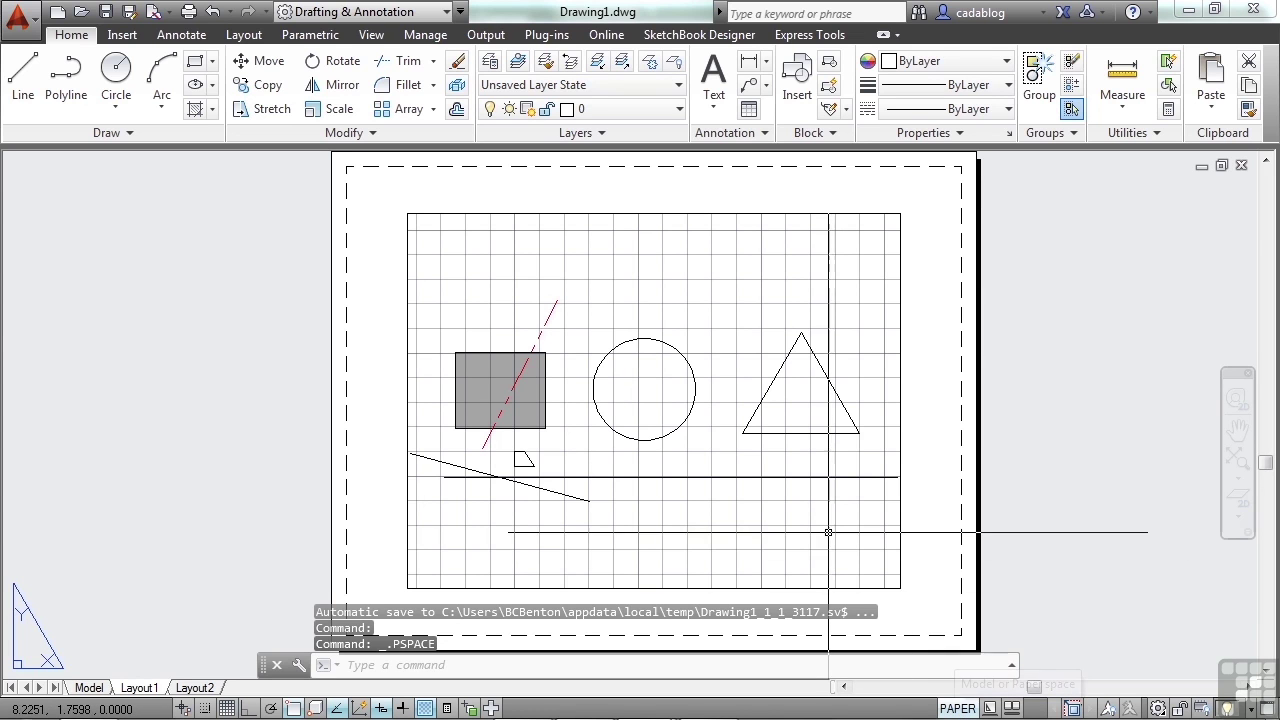
double_click(859, 541)
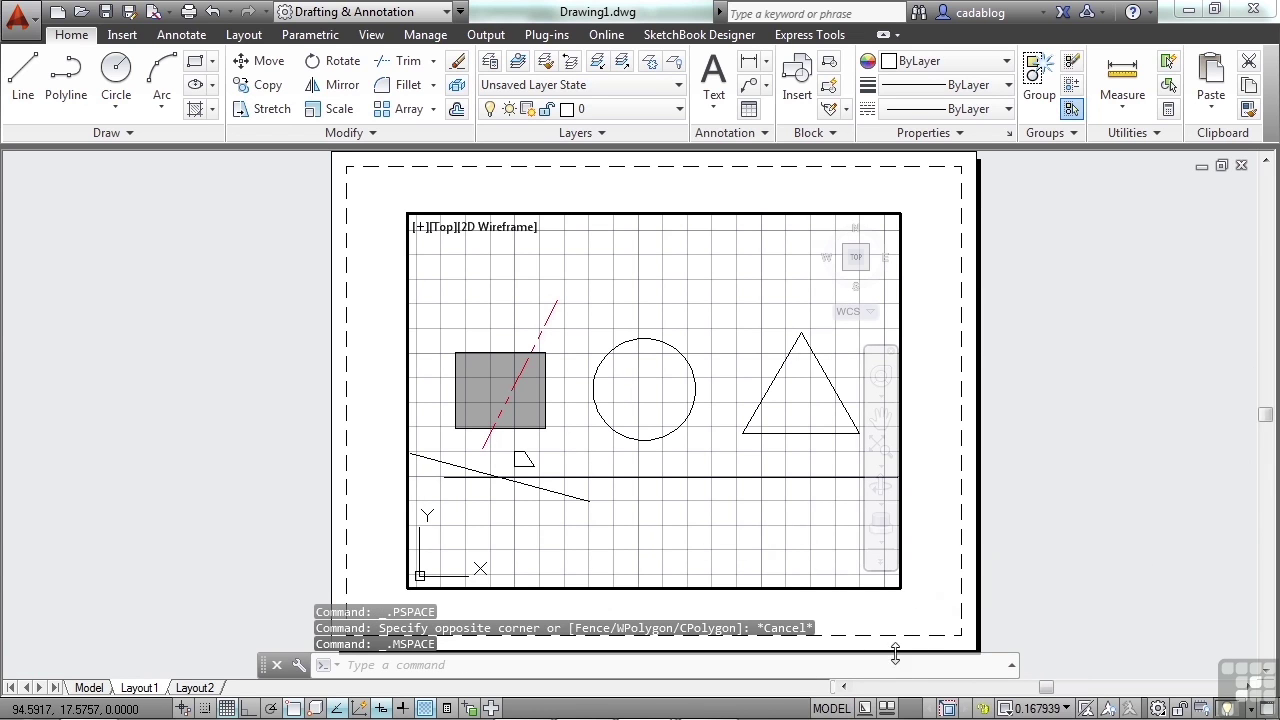
click(830, 708)
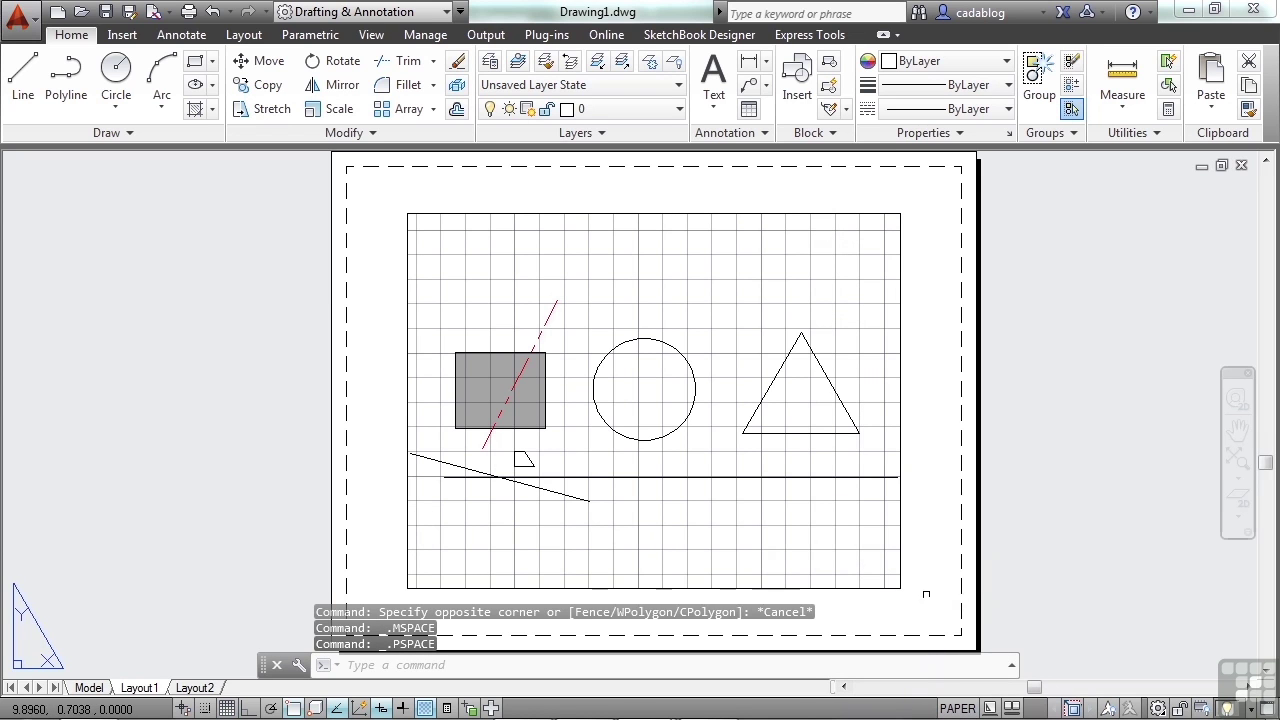
Step: Return to the Model view and use Quick View Layouts to visit Layout1, Layout2 and Model in turn
click(88, 688)
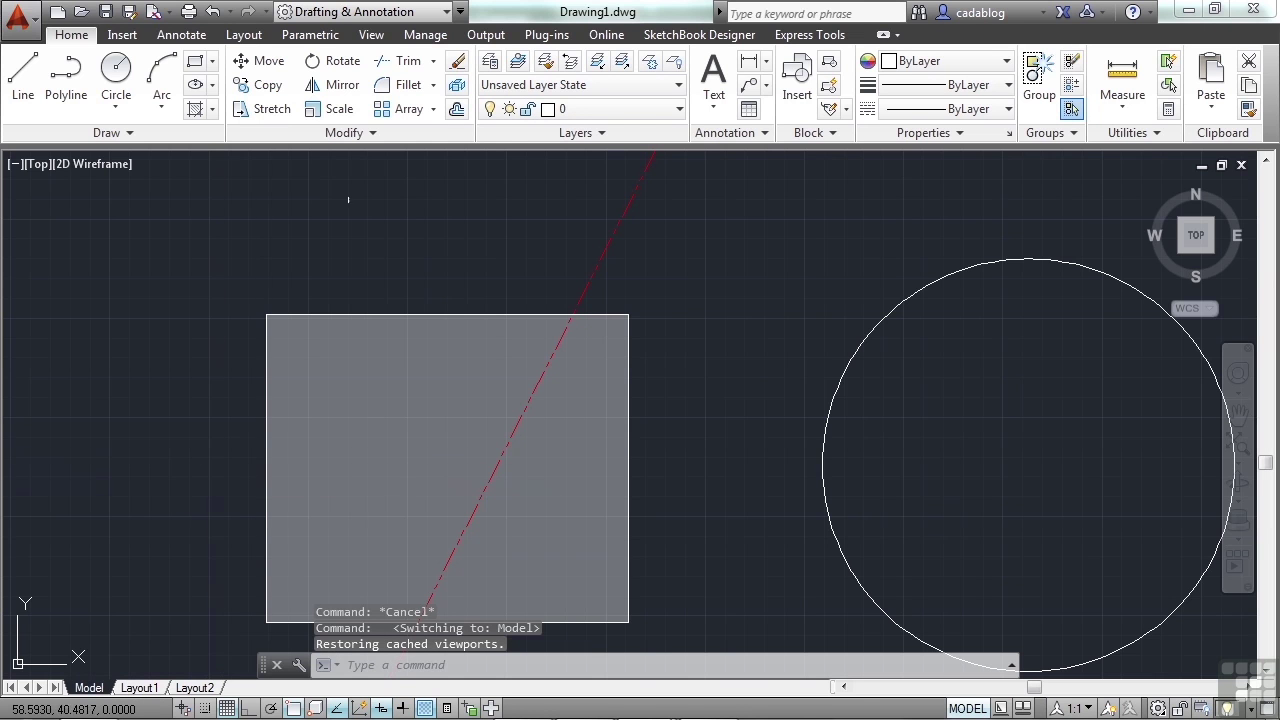
scroll(409, 262, down, 2)
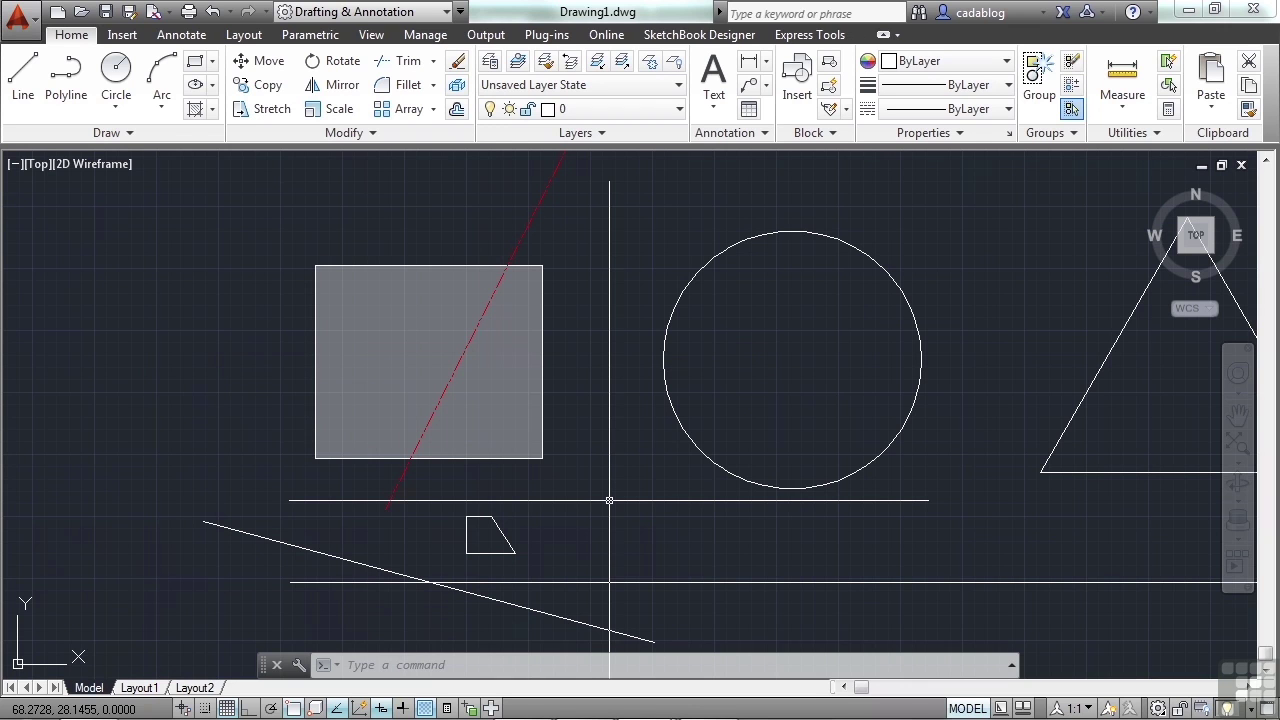
click(999, 708)
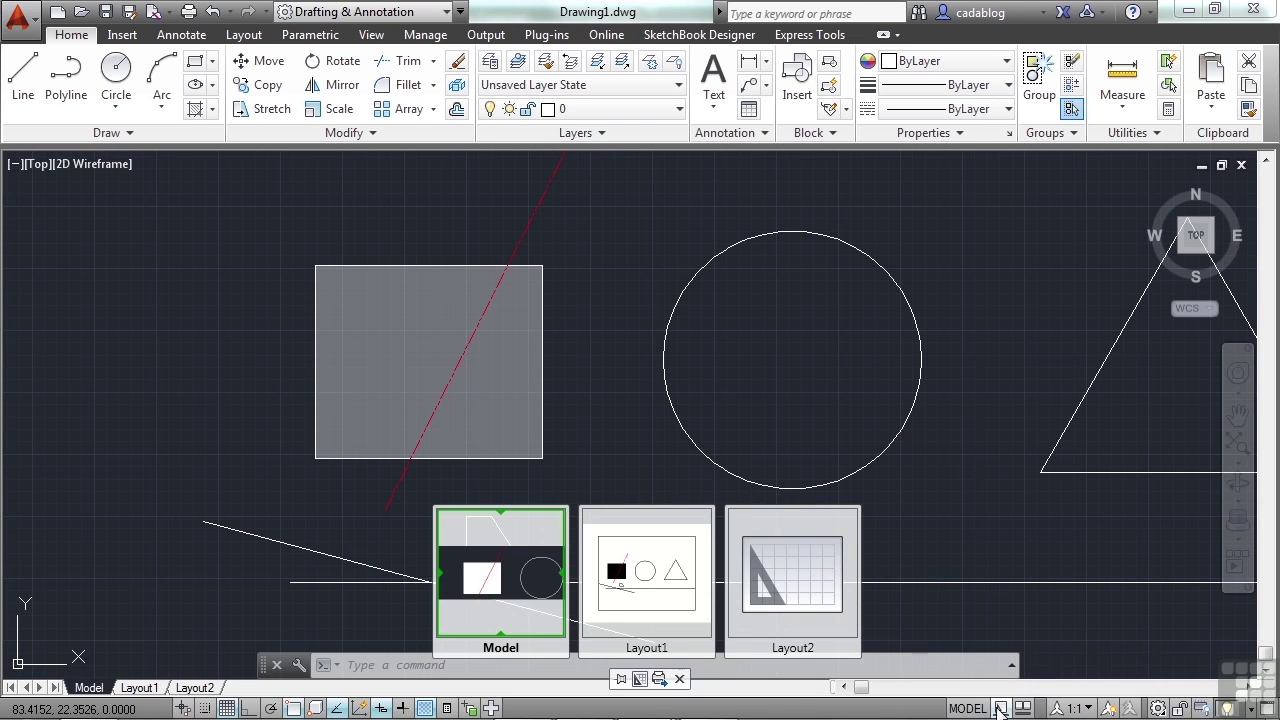
mouse_move(530, 587)
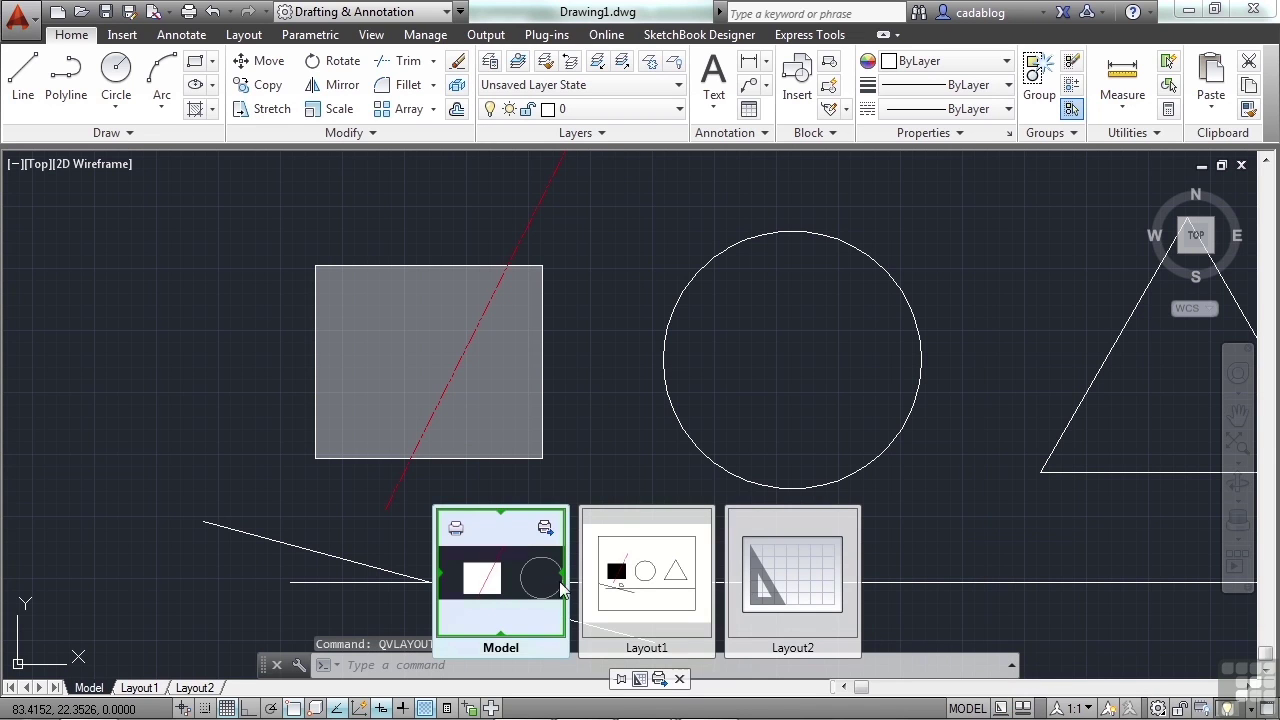
click(652, 588)
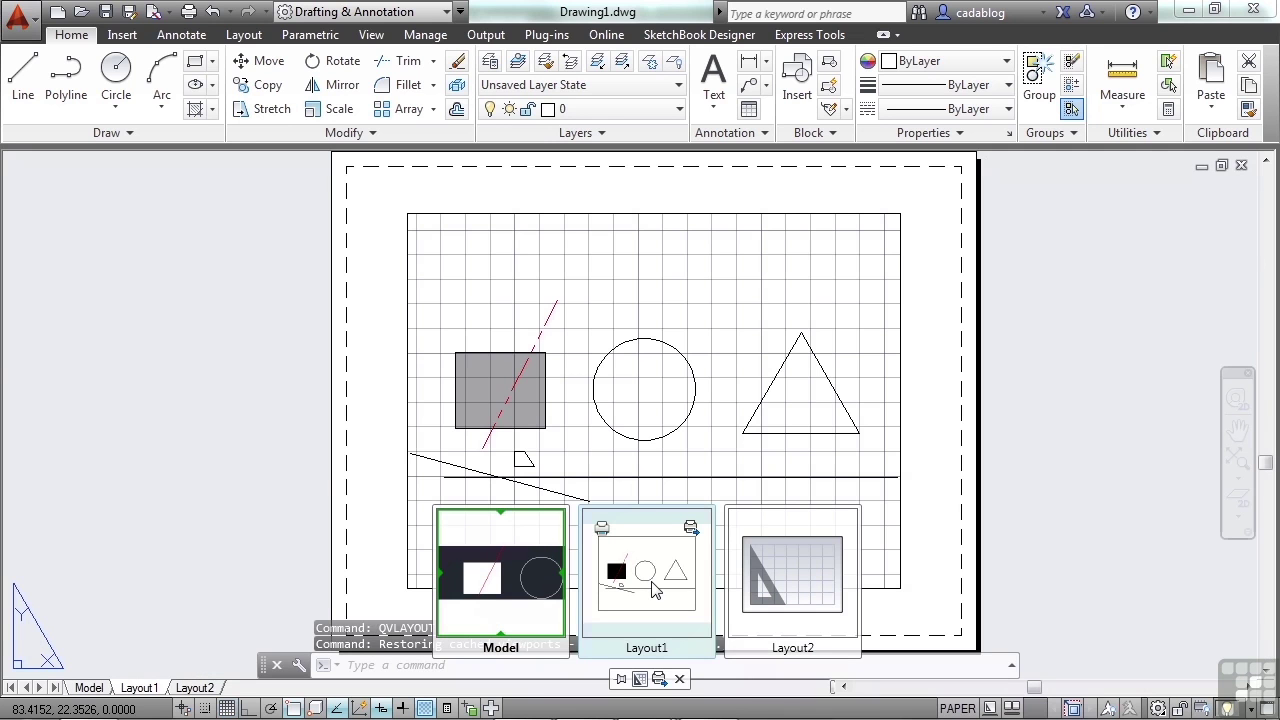
click(805, 561)
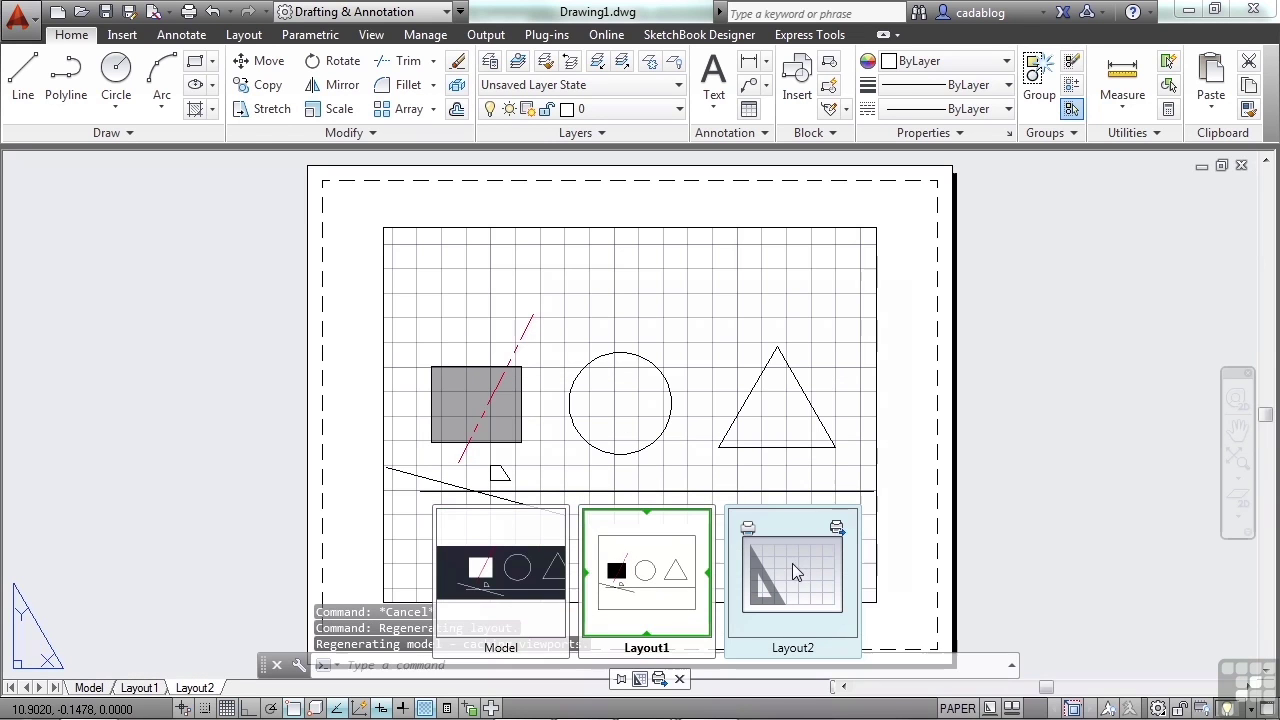
click(503, 570)
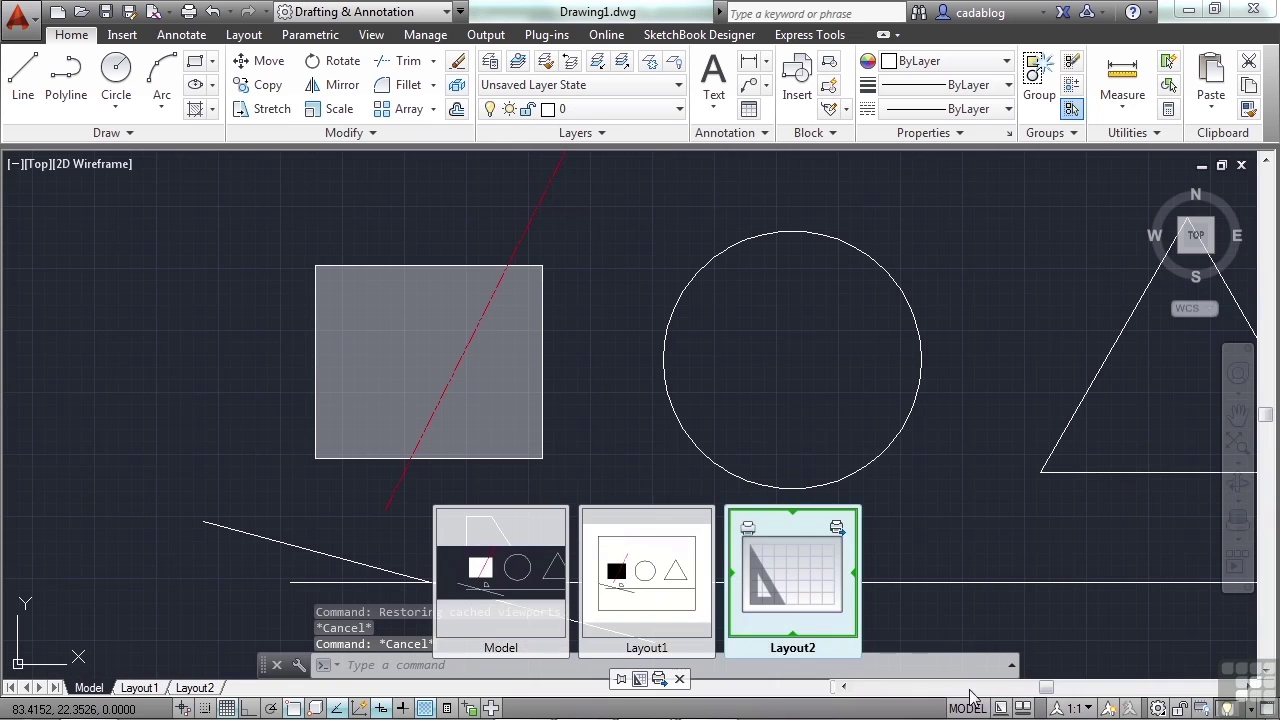
Step: Open Quick View Drawings and preview the model and layouts of Drawing1 and Drawing2
click(1020, 707)
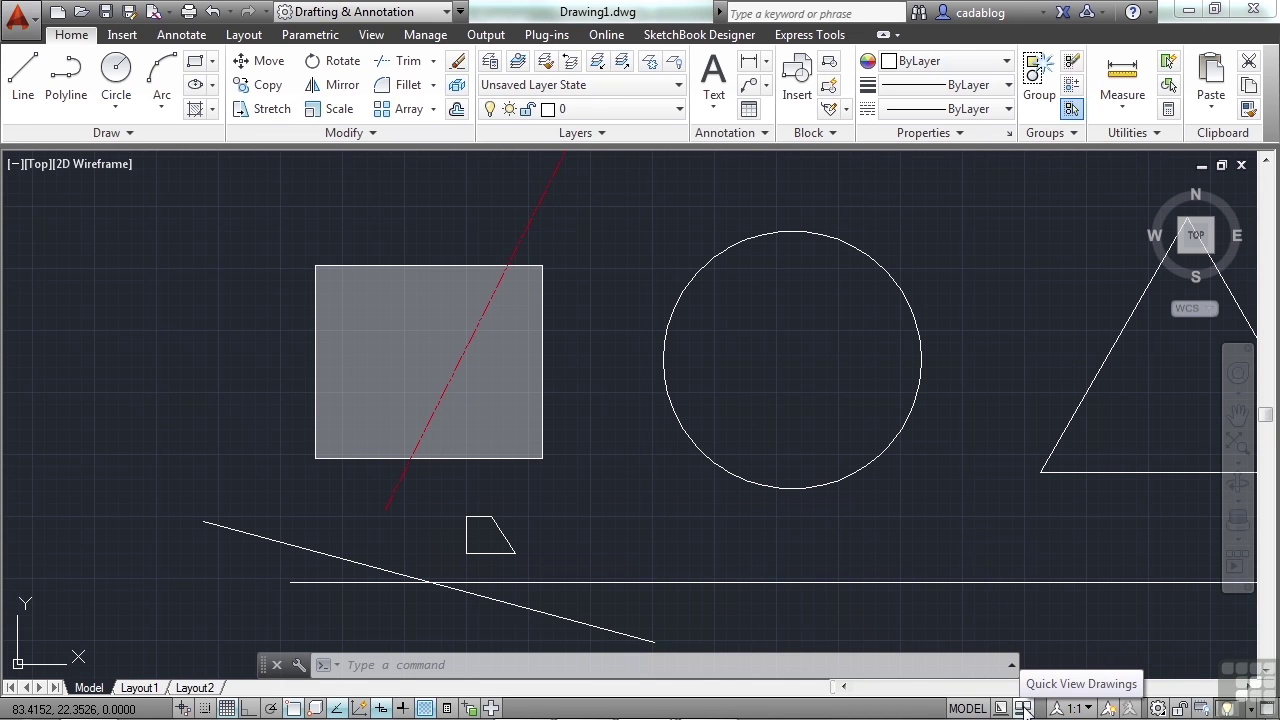
click(1024, 708)
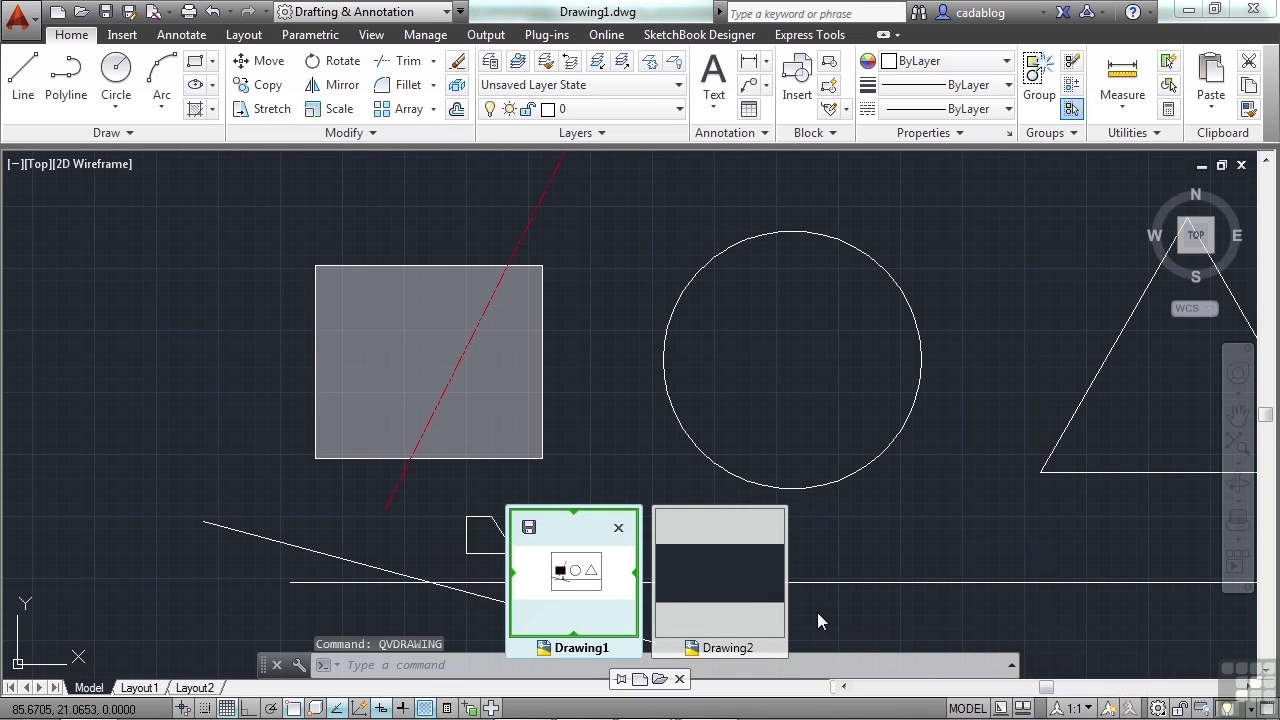
mouse_move(721, 598)
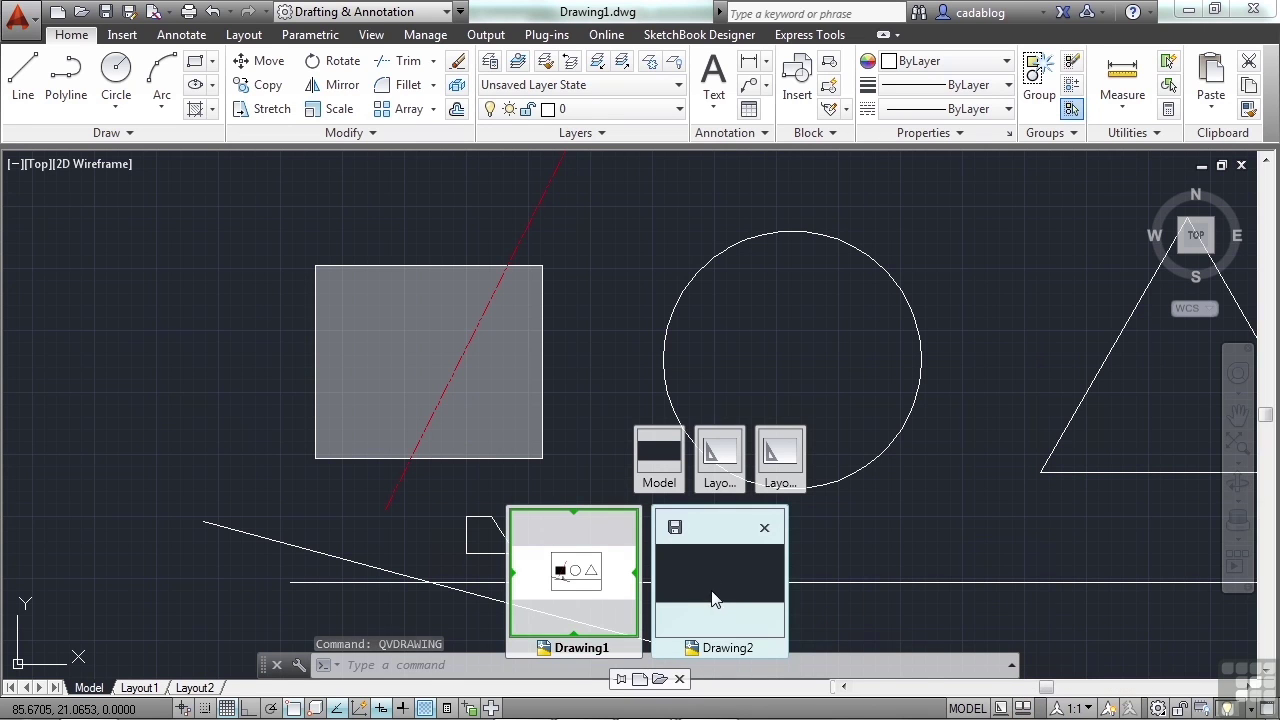
mouse_move(584, 586)
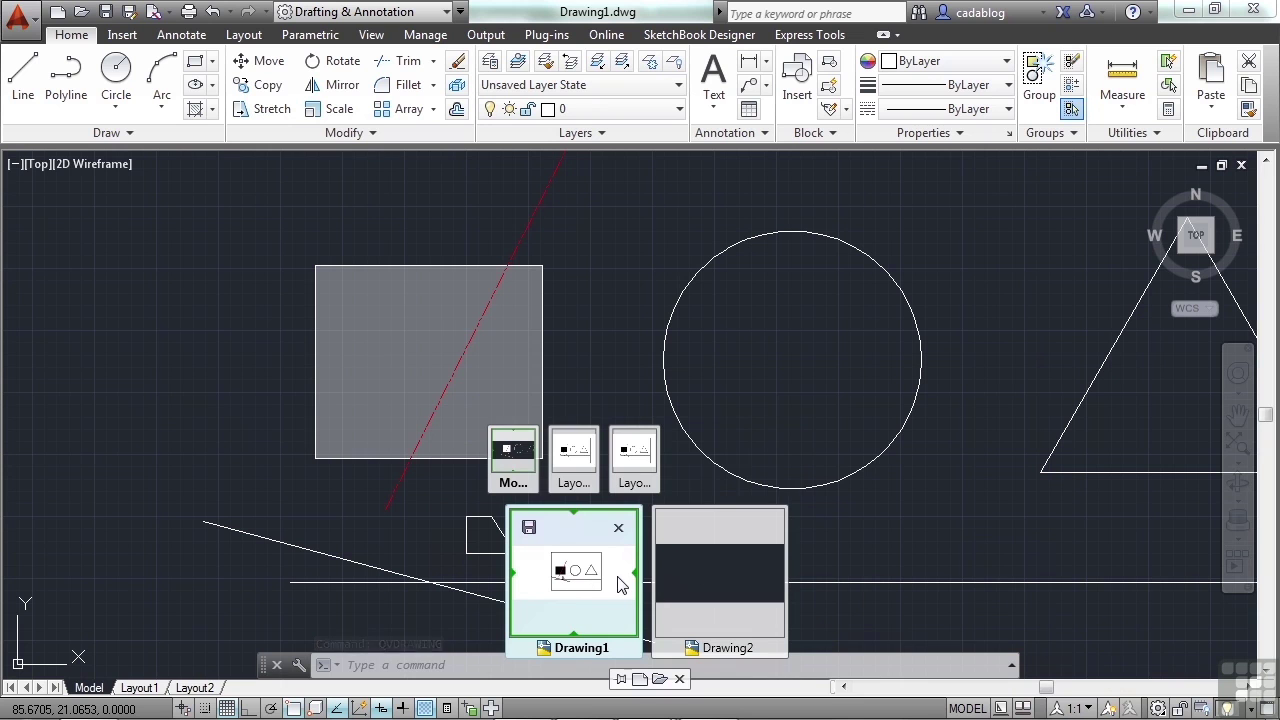
mouse_move(666, 578)
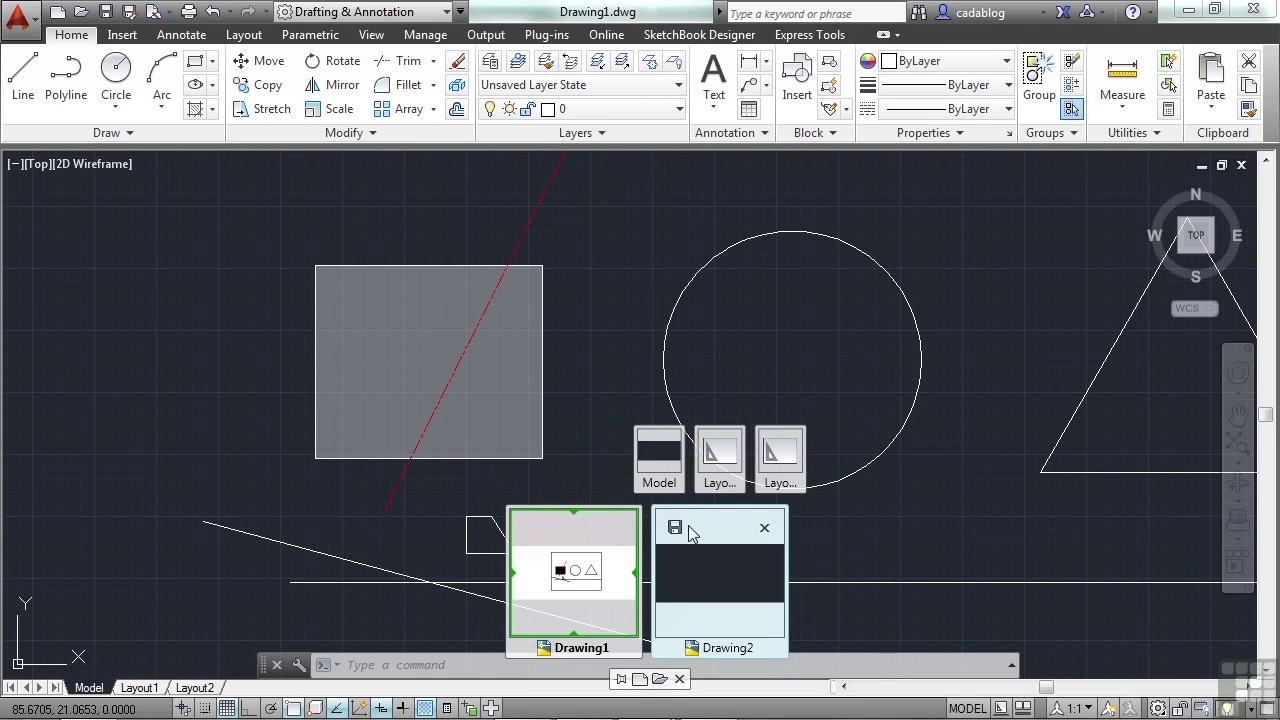
mouse_move(584, 497)
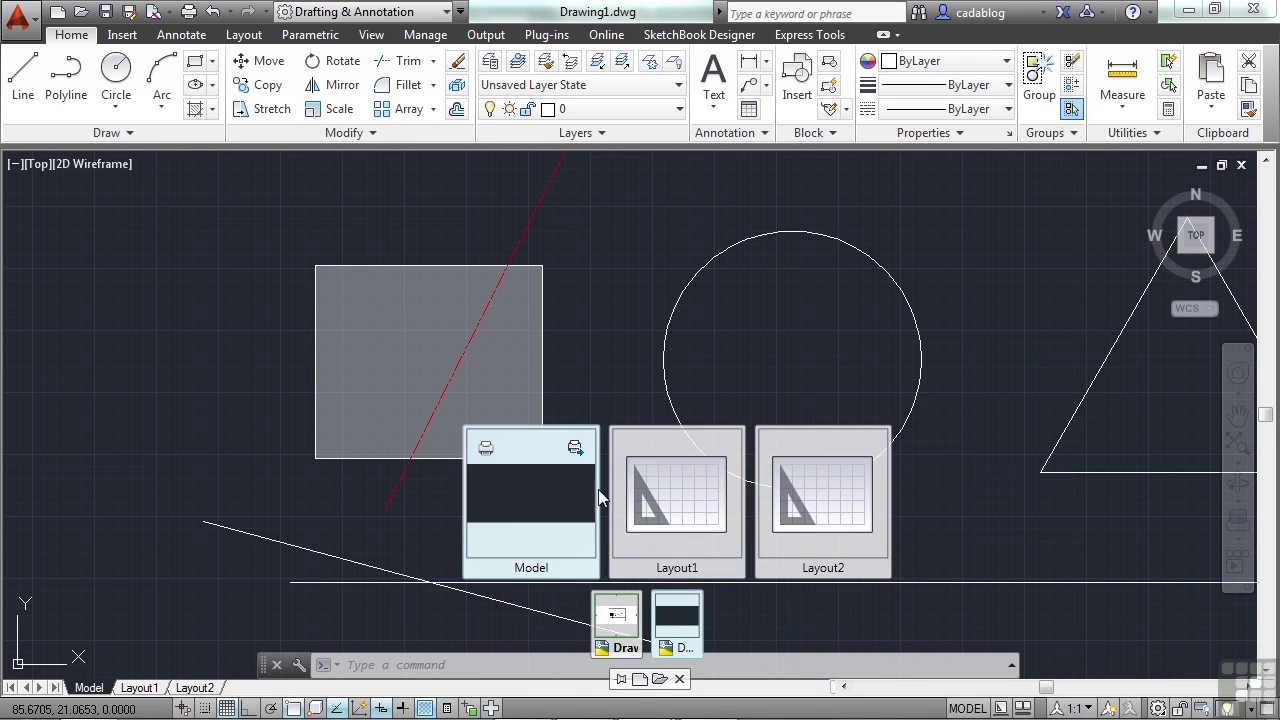
Step: Use Quick View Drawings to visit Drawing2's Layout2, and return to the Model view of Drawing1
mouse_move(794, 497)
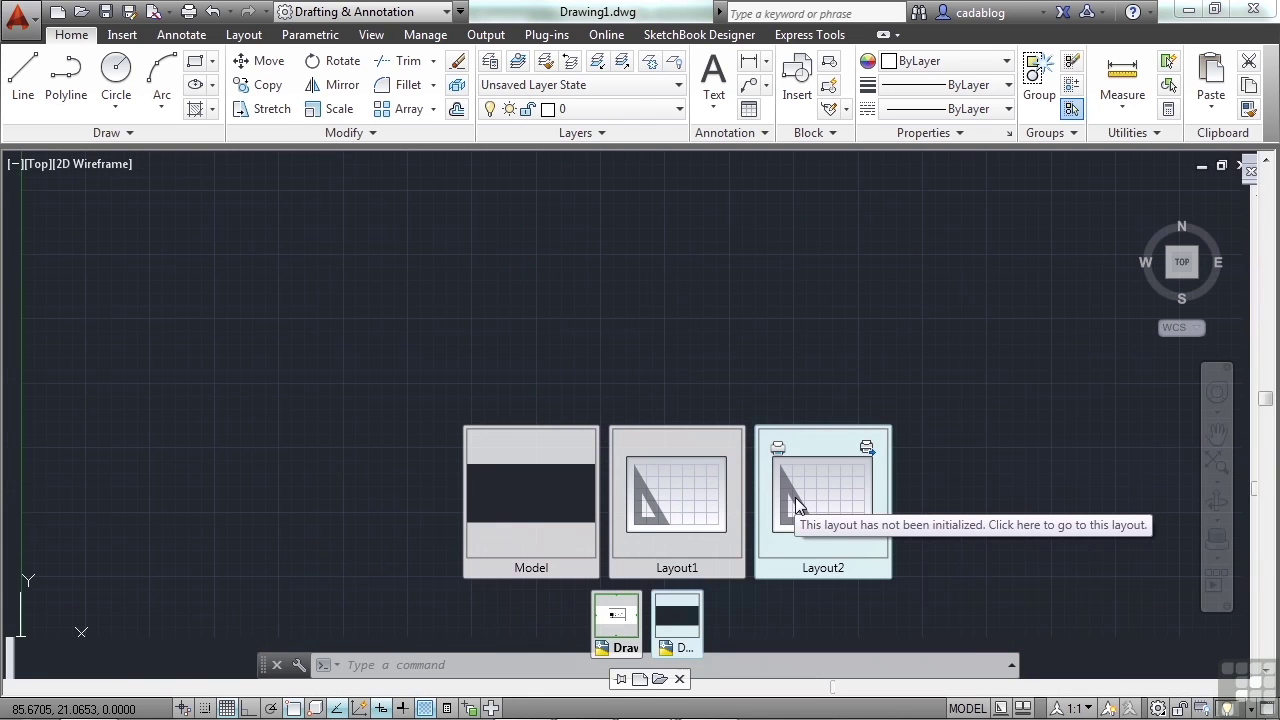
click(795, 497)
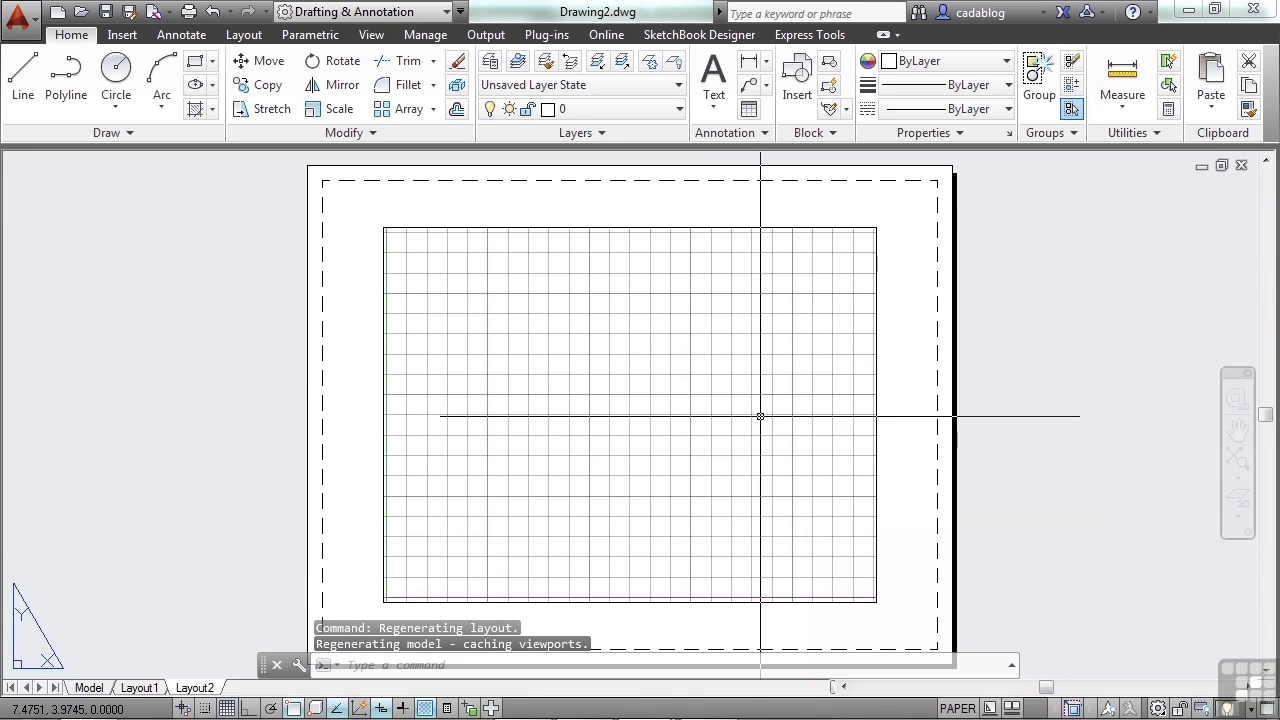
key(Escape)
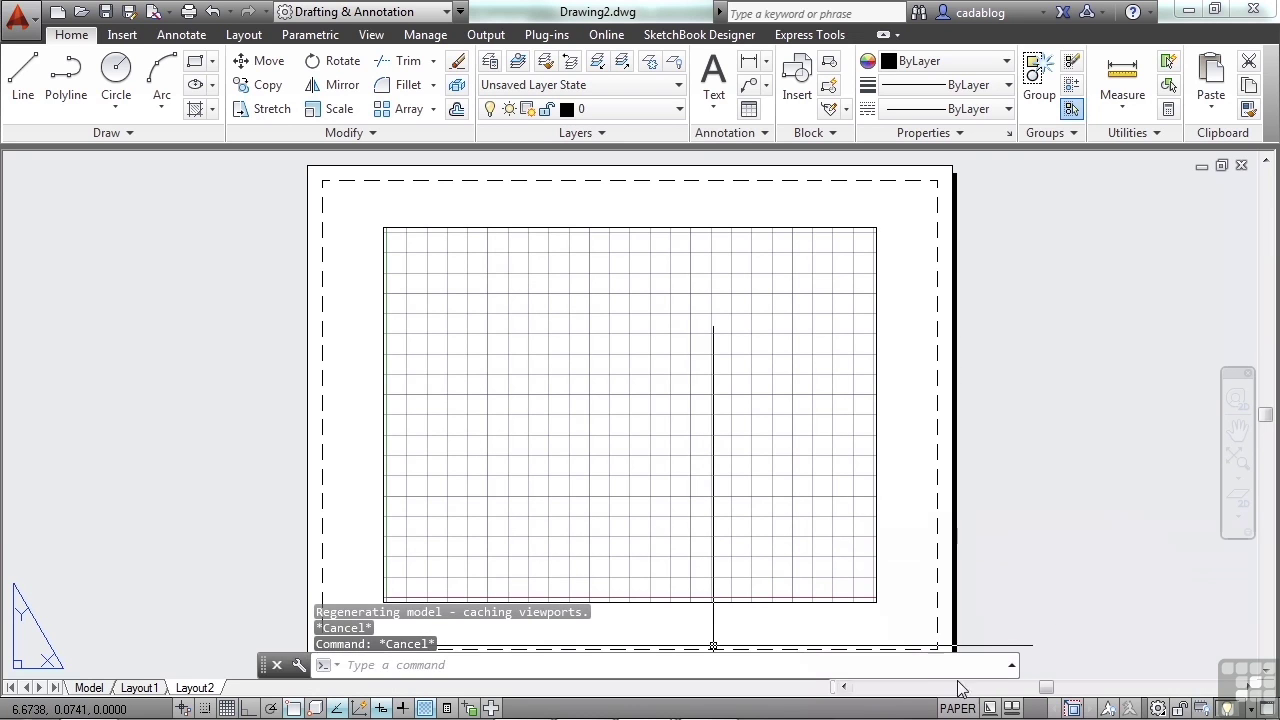
click(1013, 708)
mouse_move(612, 603)
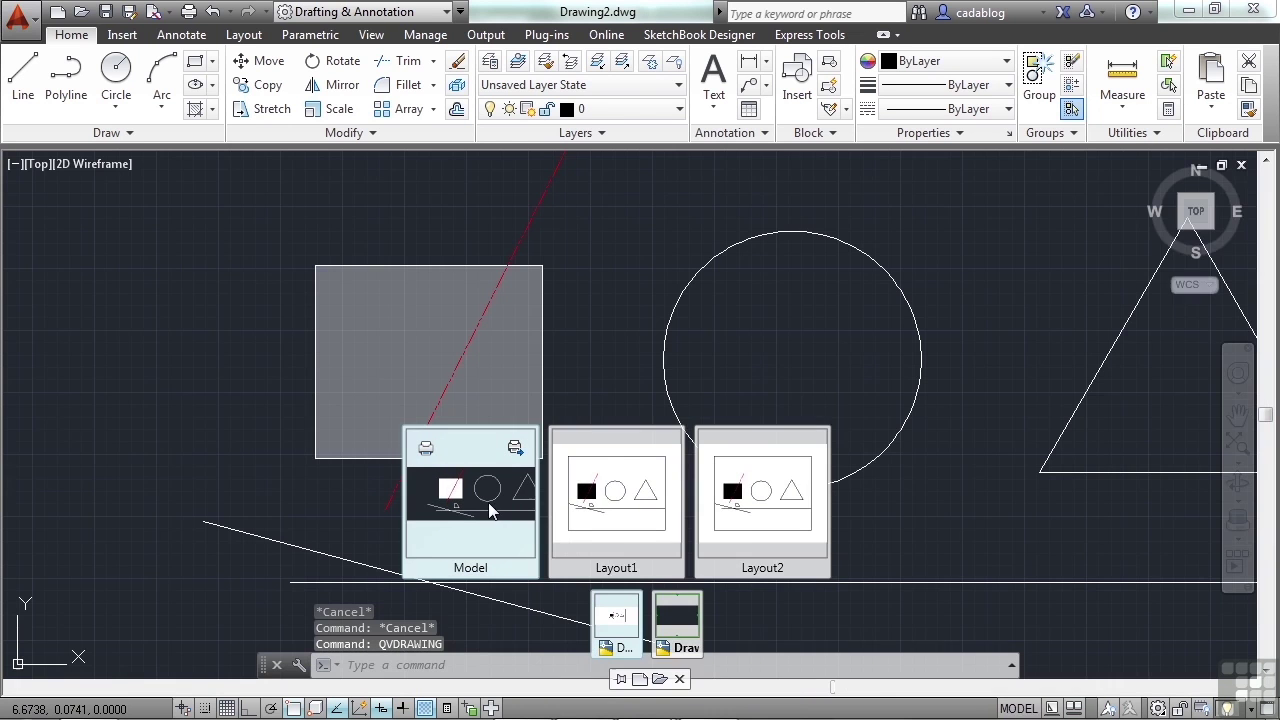
click(490, 511)
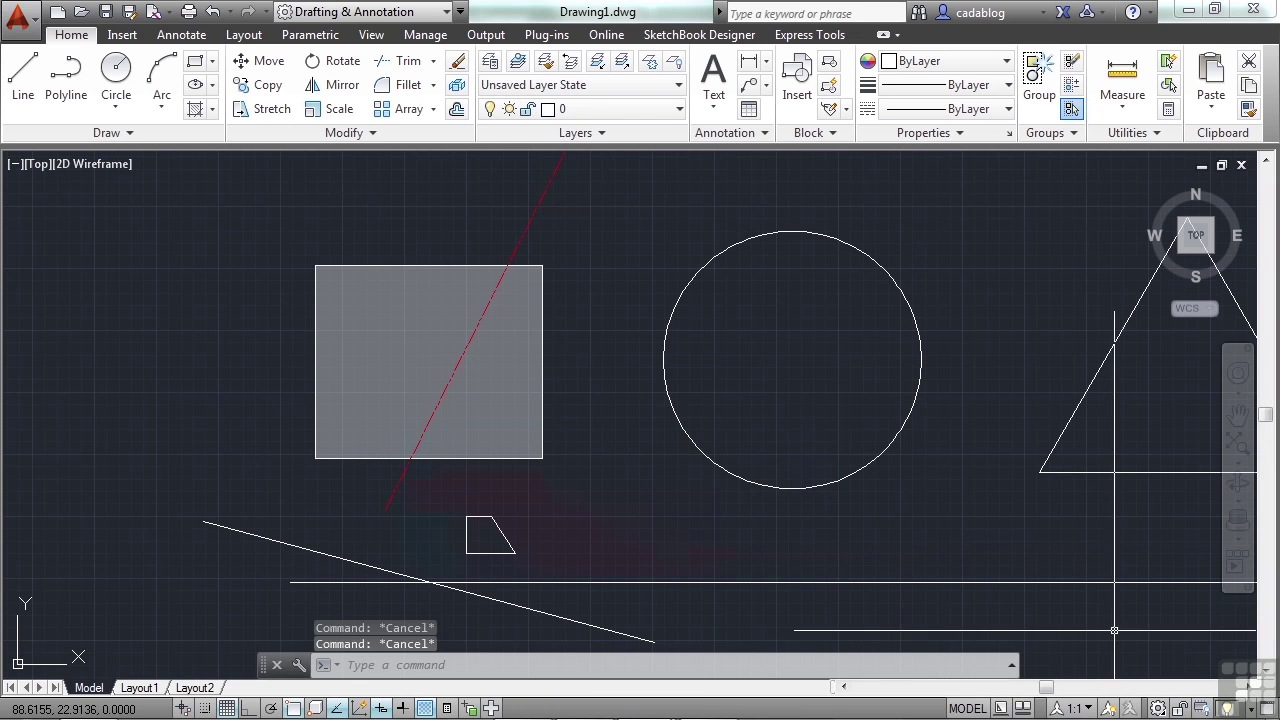
Step: Set the annotation scale to 1:40 and inspect the red dashed line's linetype across the filled rectangle
click(1075, 708)
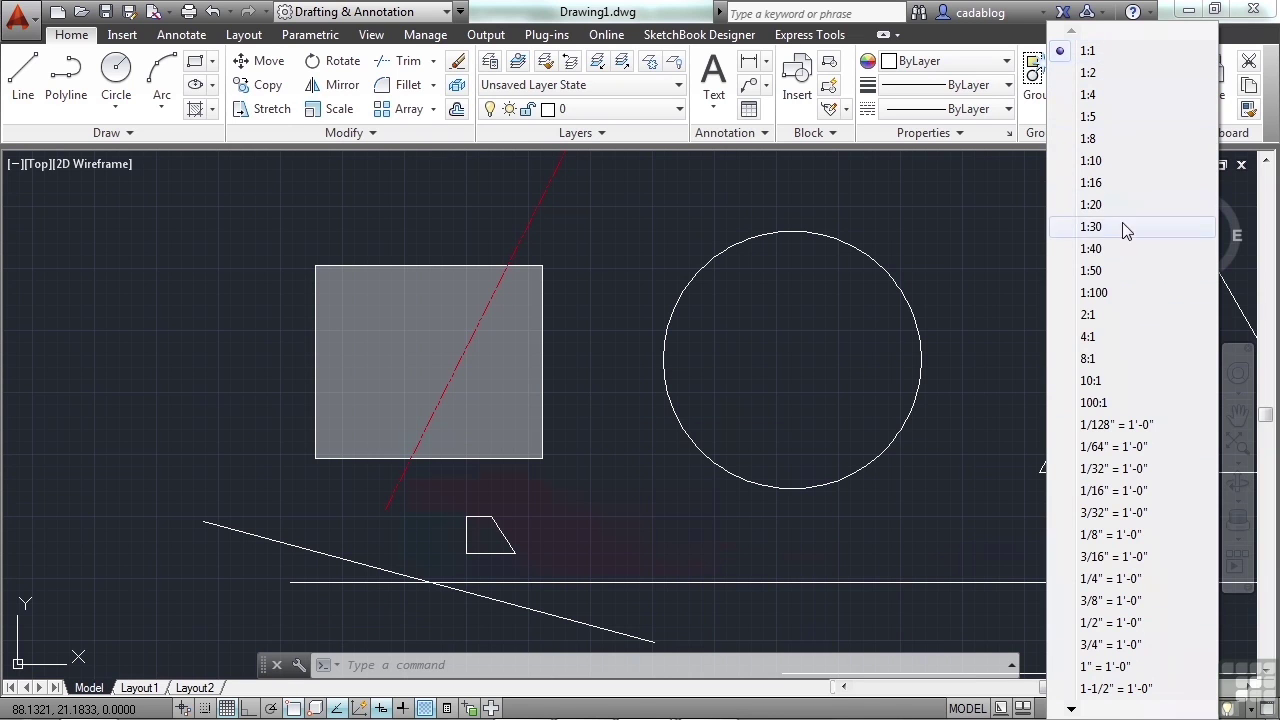
click(1112, 248)
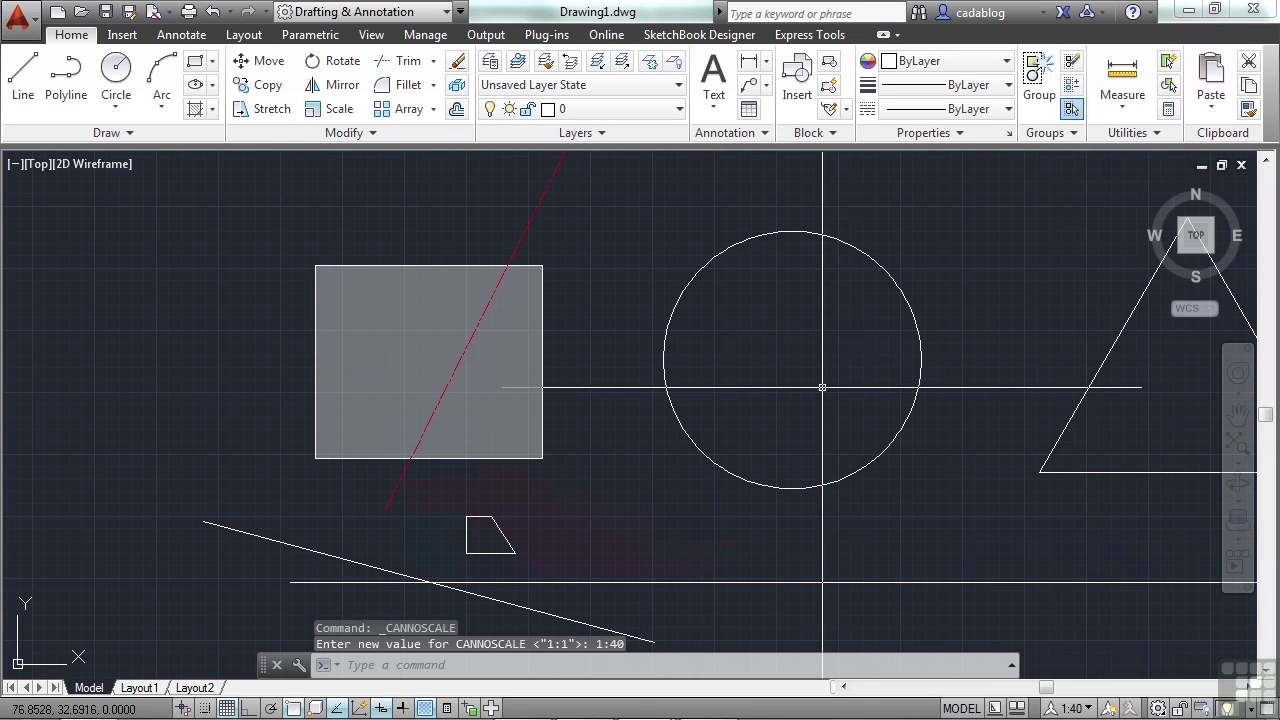
scroll(514, 280, up, 8)
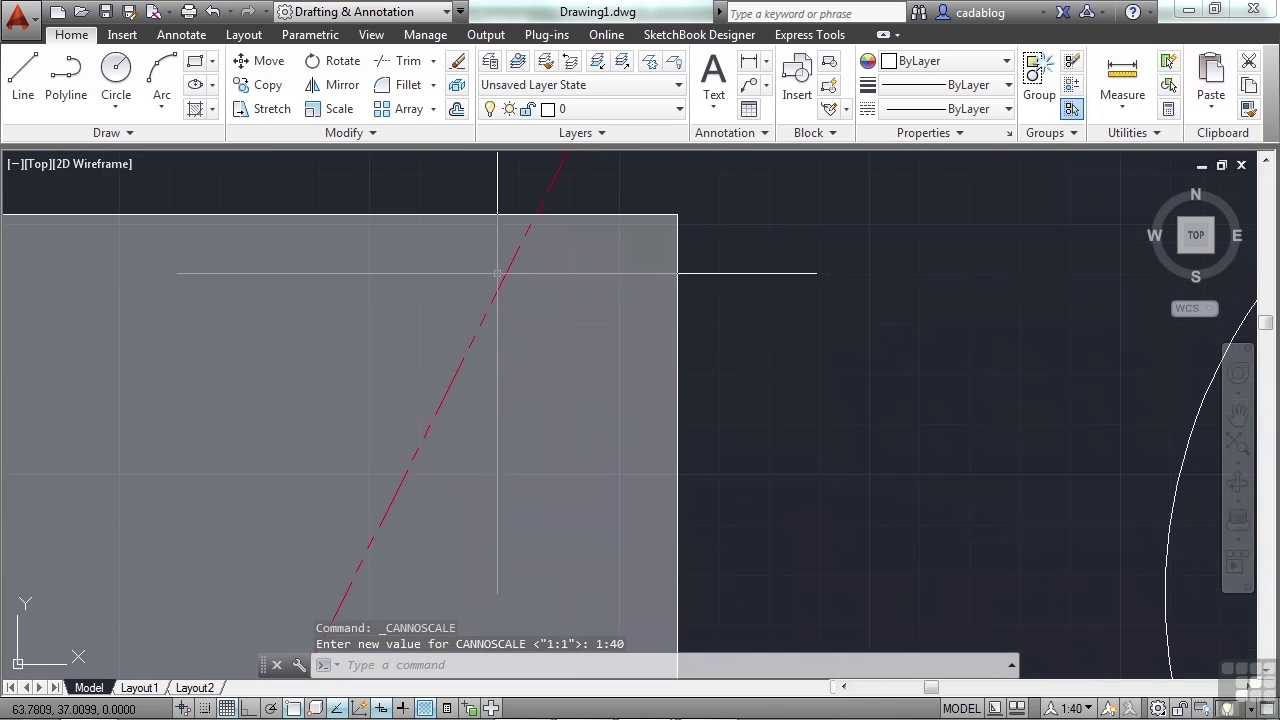
scroll(515, 420, down, 5)
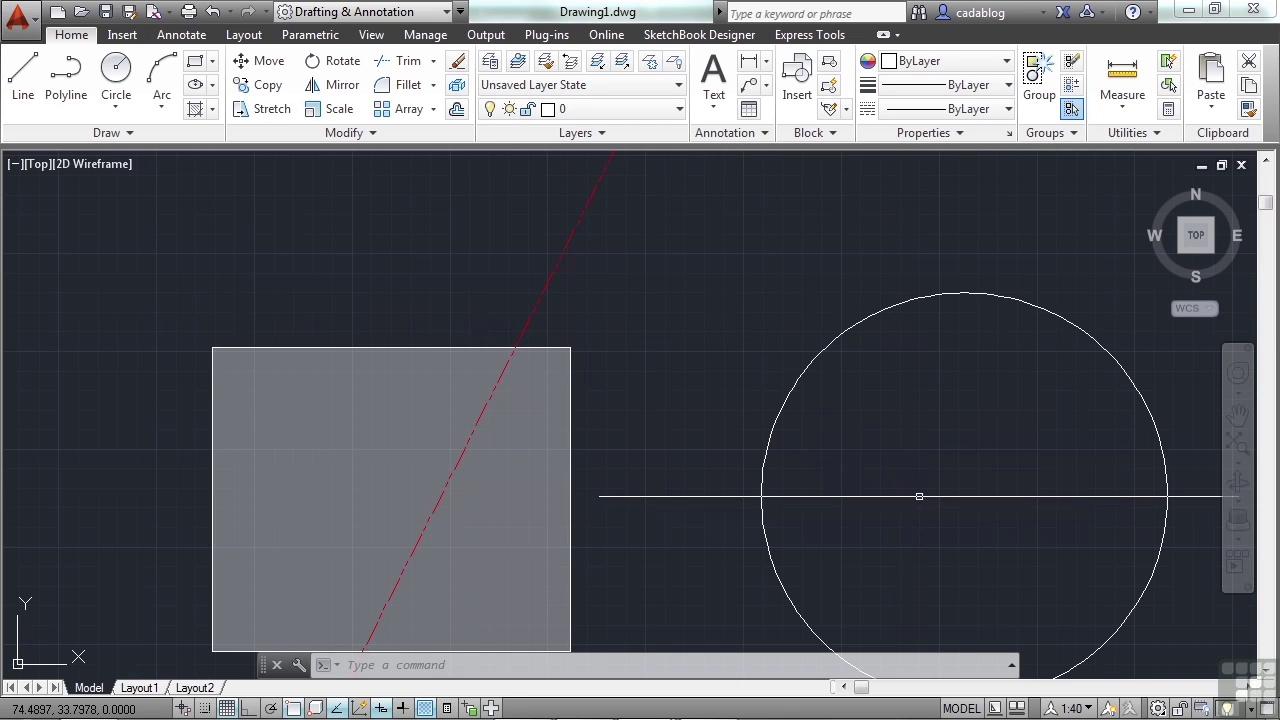
scroll(667, 391, down, 2)
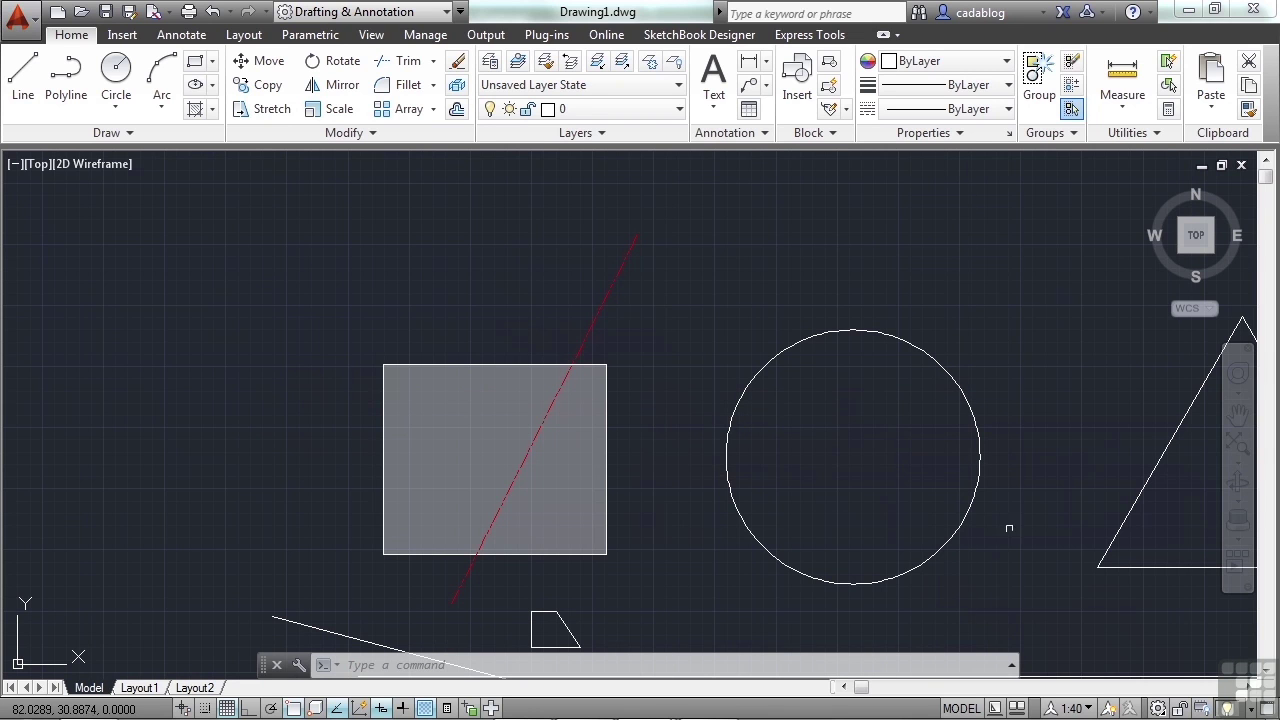
Step: Set the annotation scale to 1:1 and inspect the sample shapes at closer range
click(1090, 708)
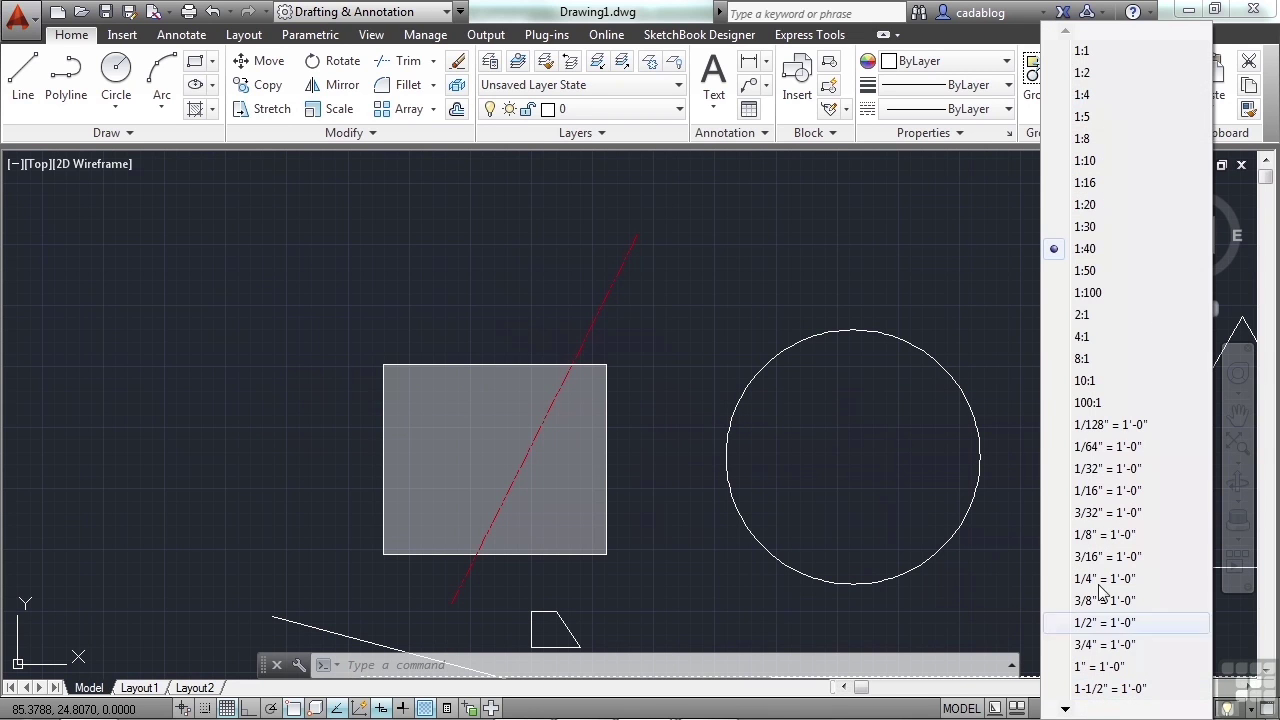
click(1084, 58)
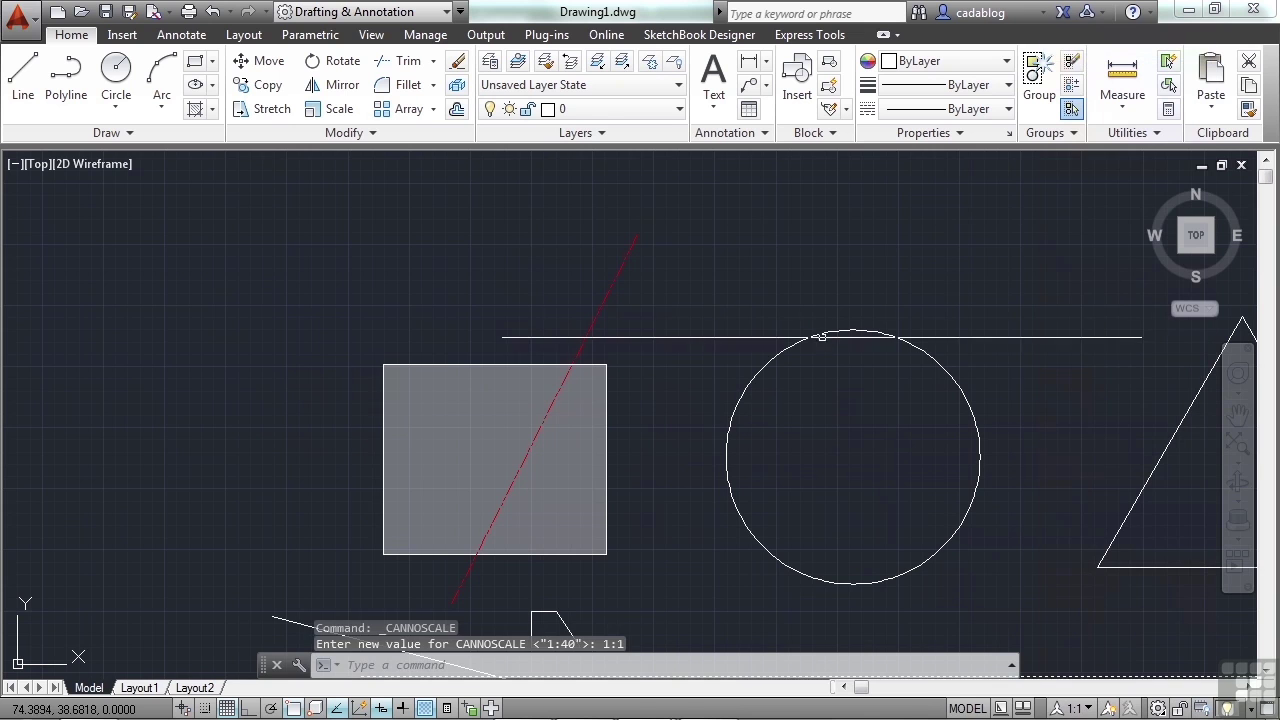
scroll(661, 305, down, 1)
scroll(590, 320, up, 6)
scroll(594, 329, down, 4)
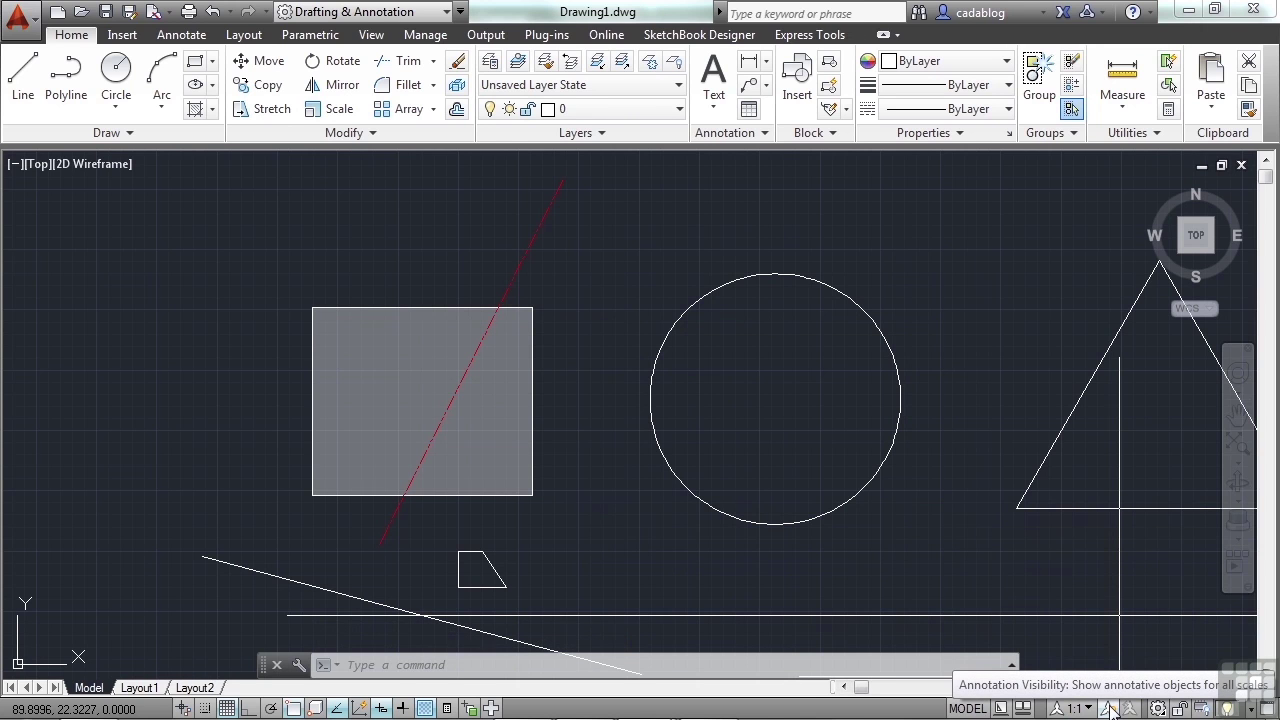
Step: View the locking options for floating and docked toolbars, panels and windows, and leave them without choosing any
click(1181, 709)
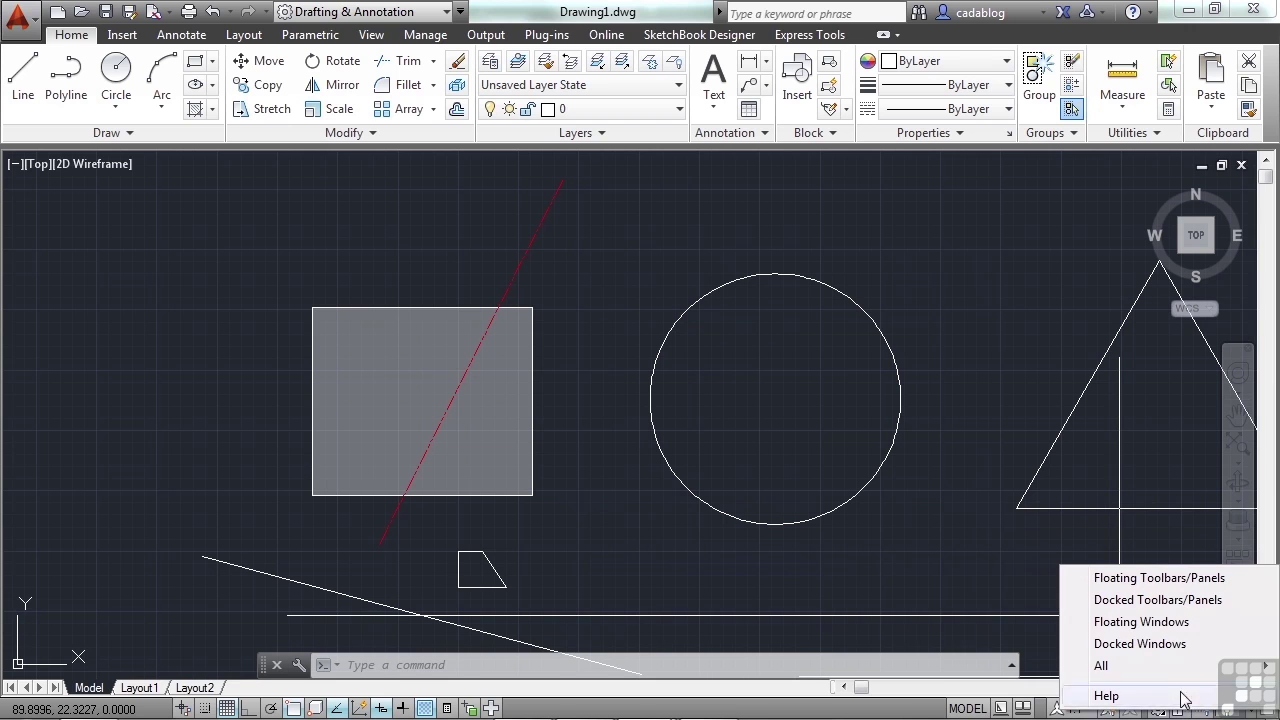
click(1031, 587)
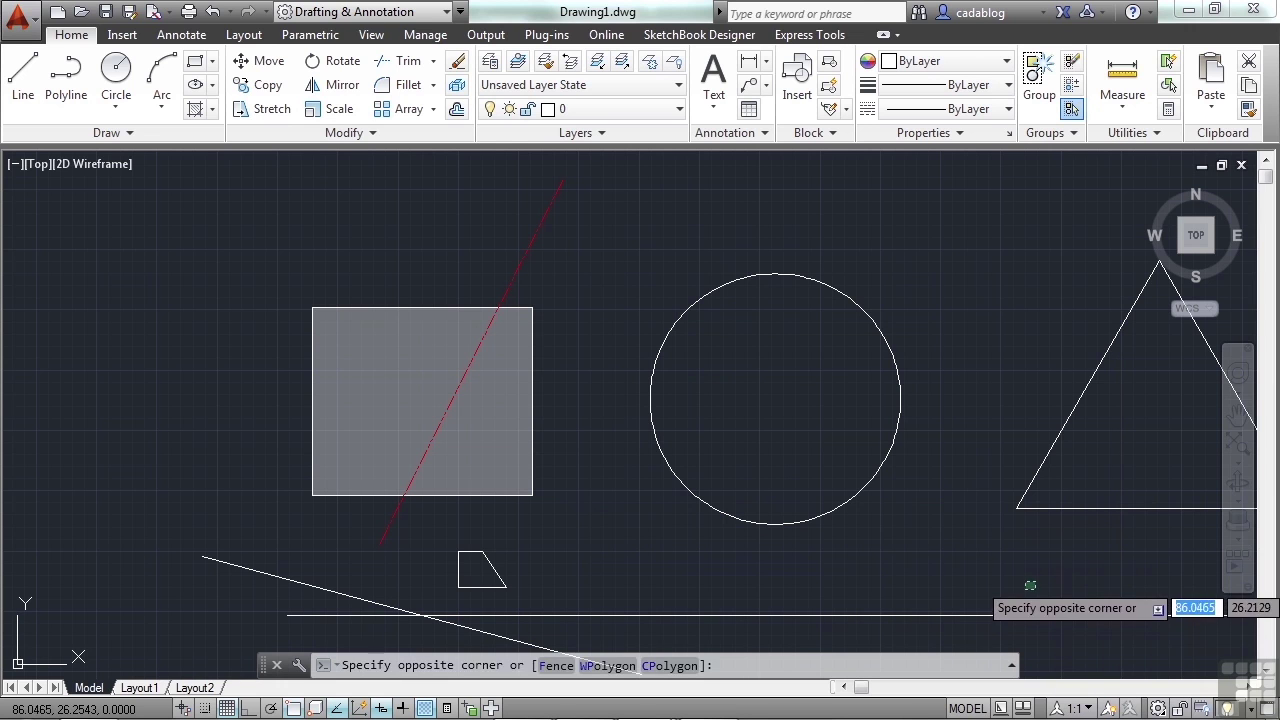
click(1031, 587)
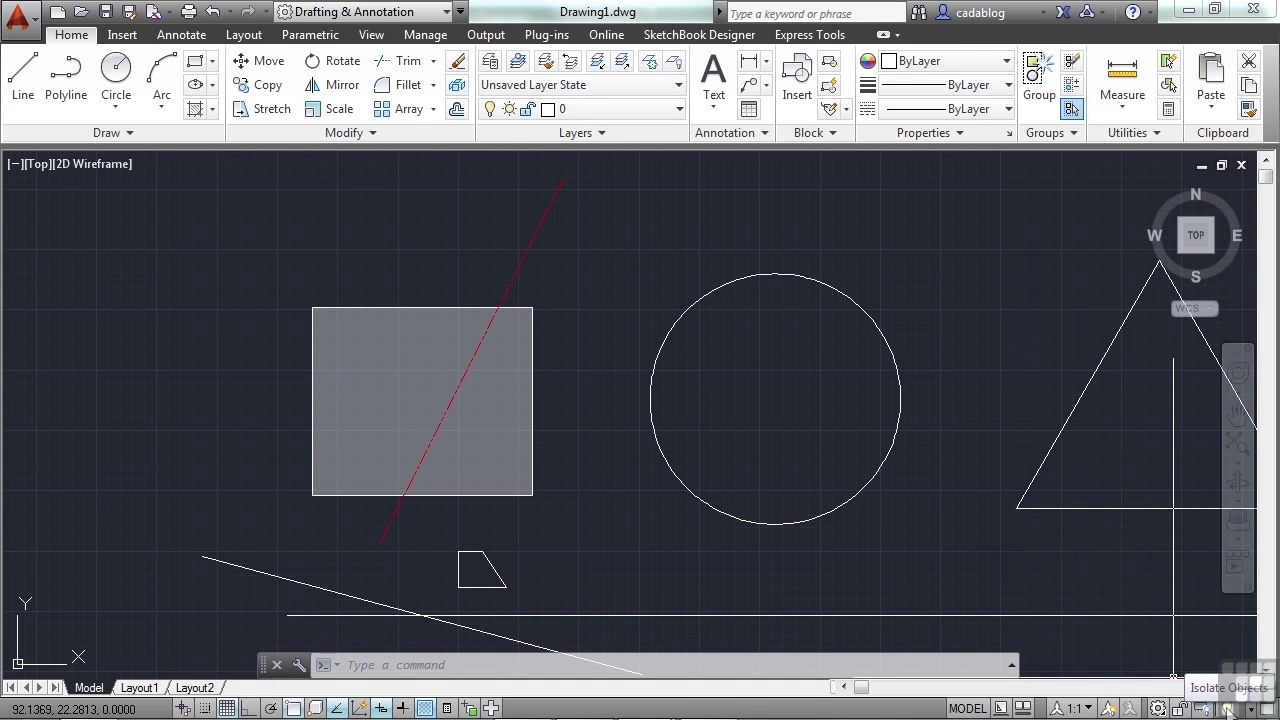
Step: Select the circle and hide it with the Hide Objects isolation option
click(876, 512)
click(836, 476)
right_click(853, 494)
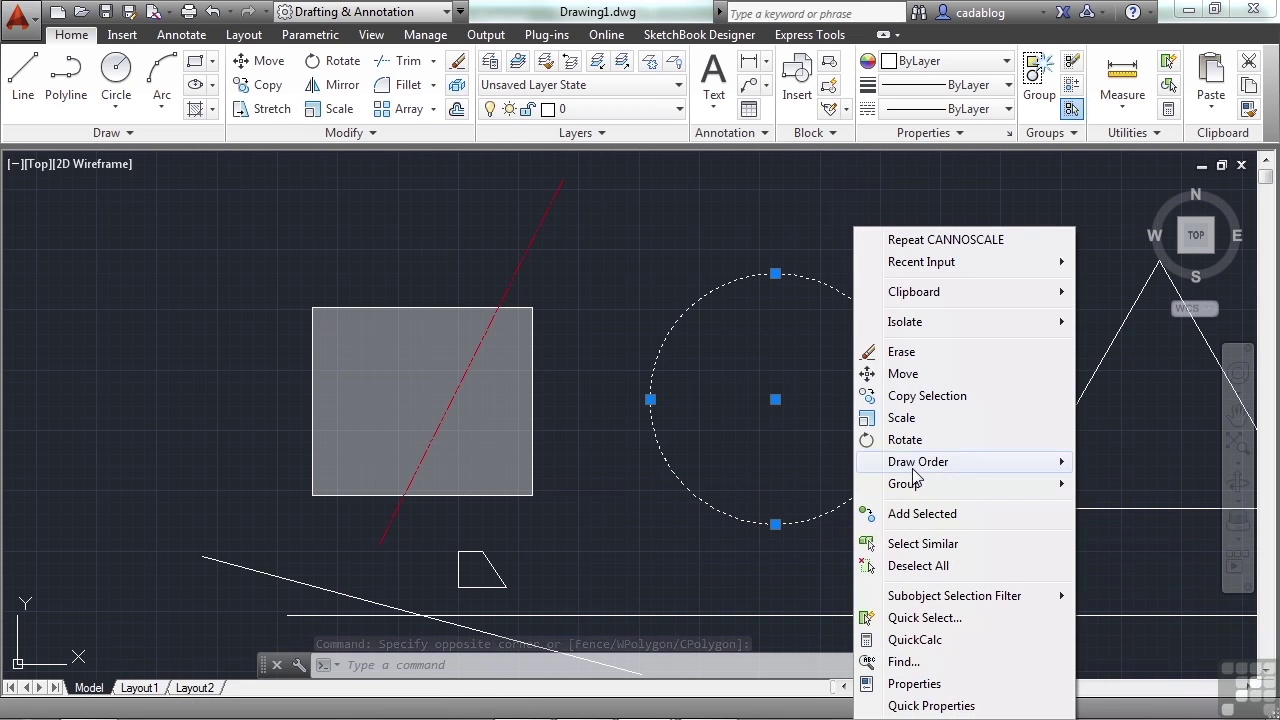
mouse_move(913, 472)
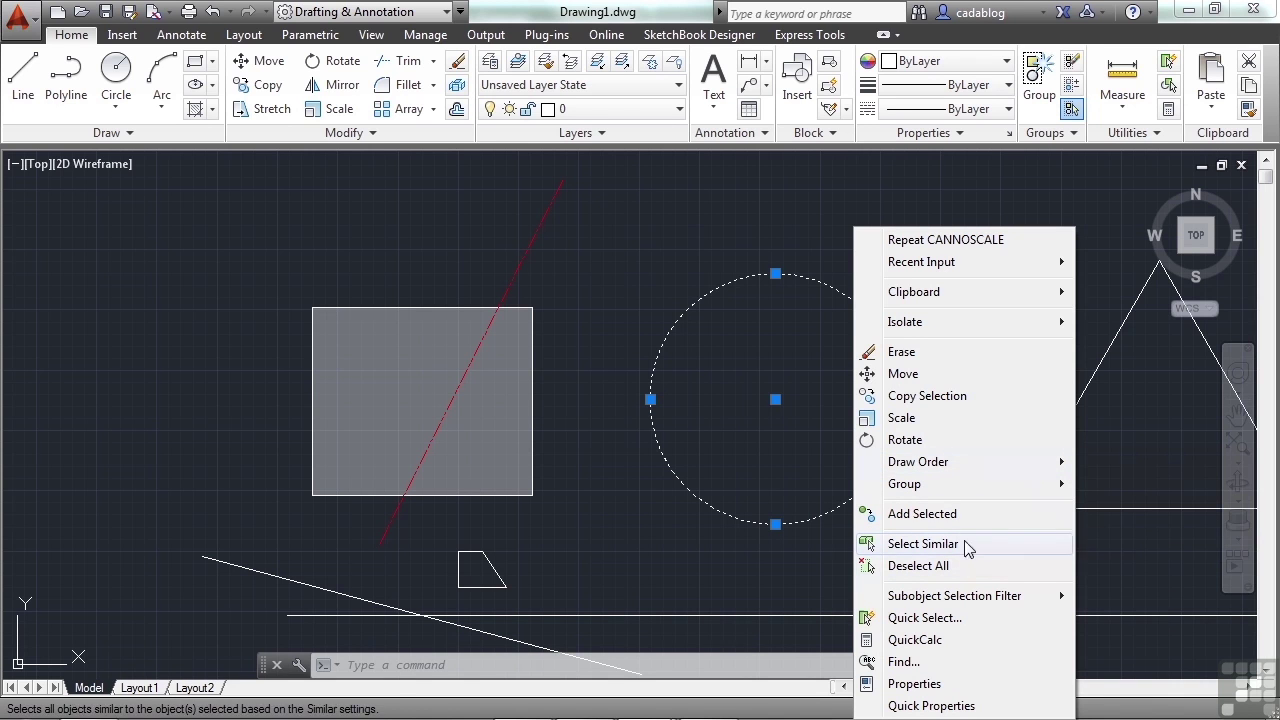
mouse_move(985, 326)
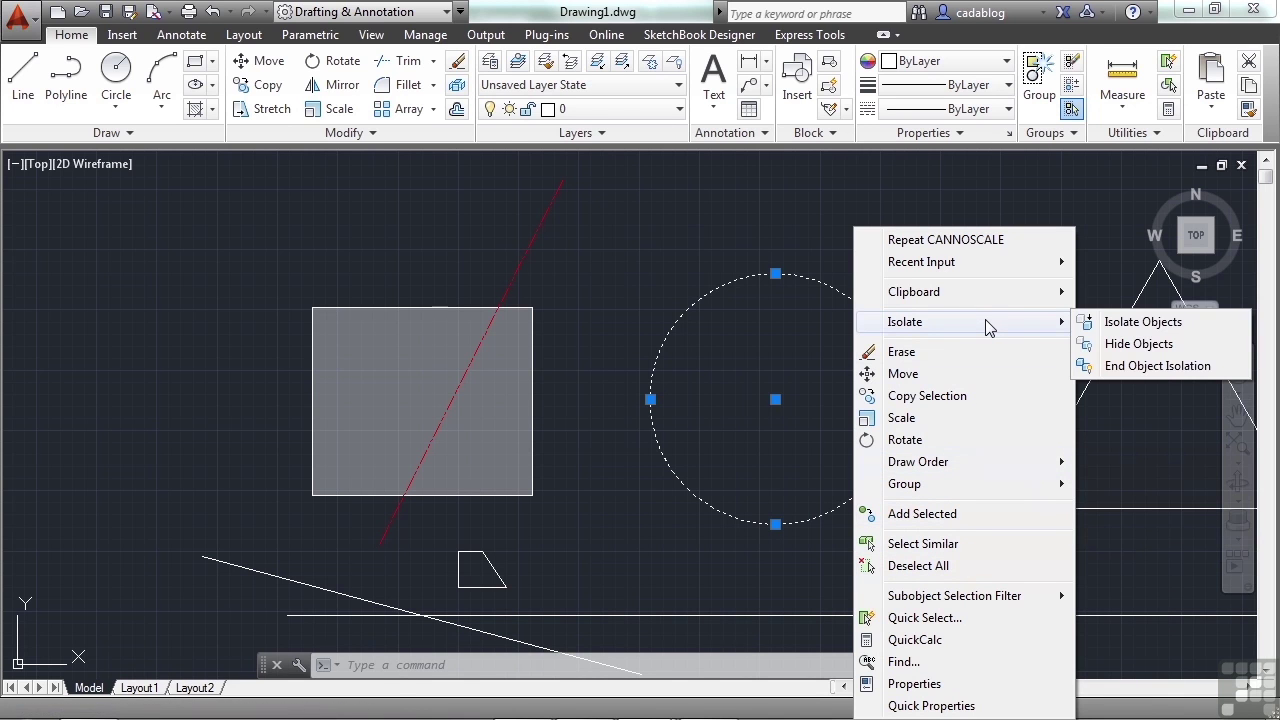
click(1120, 345)
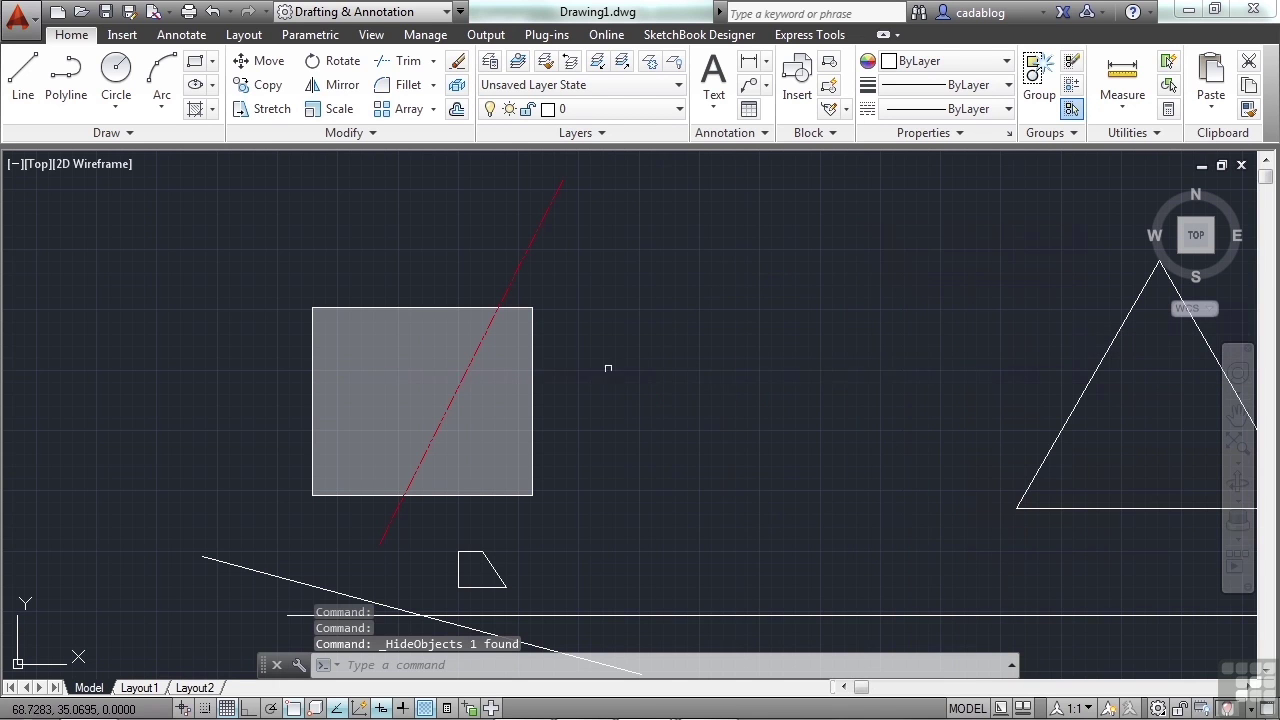
Step: End the object isolation to bring back the hidden circle
scroll(583, 368, down, 2)
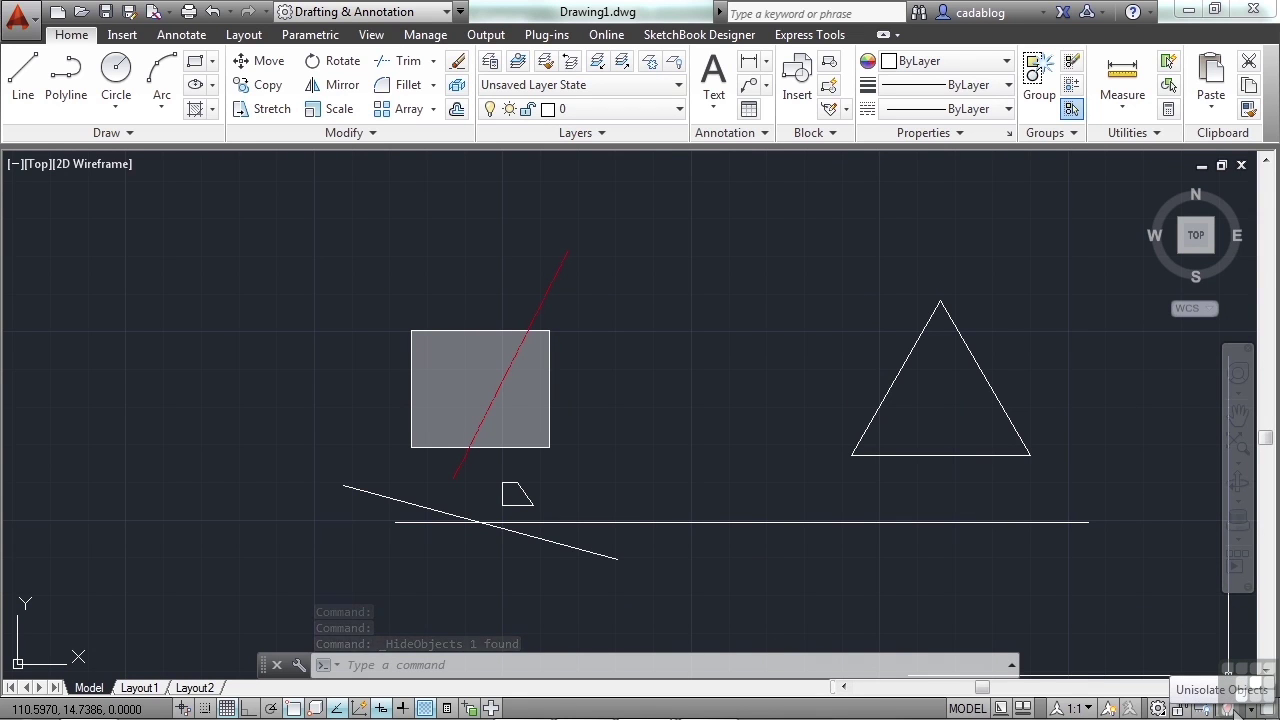
click(1232, 708)
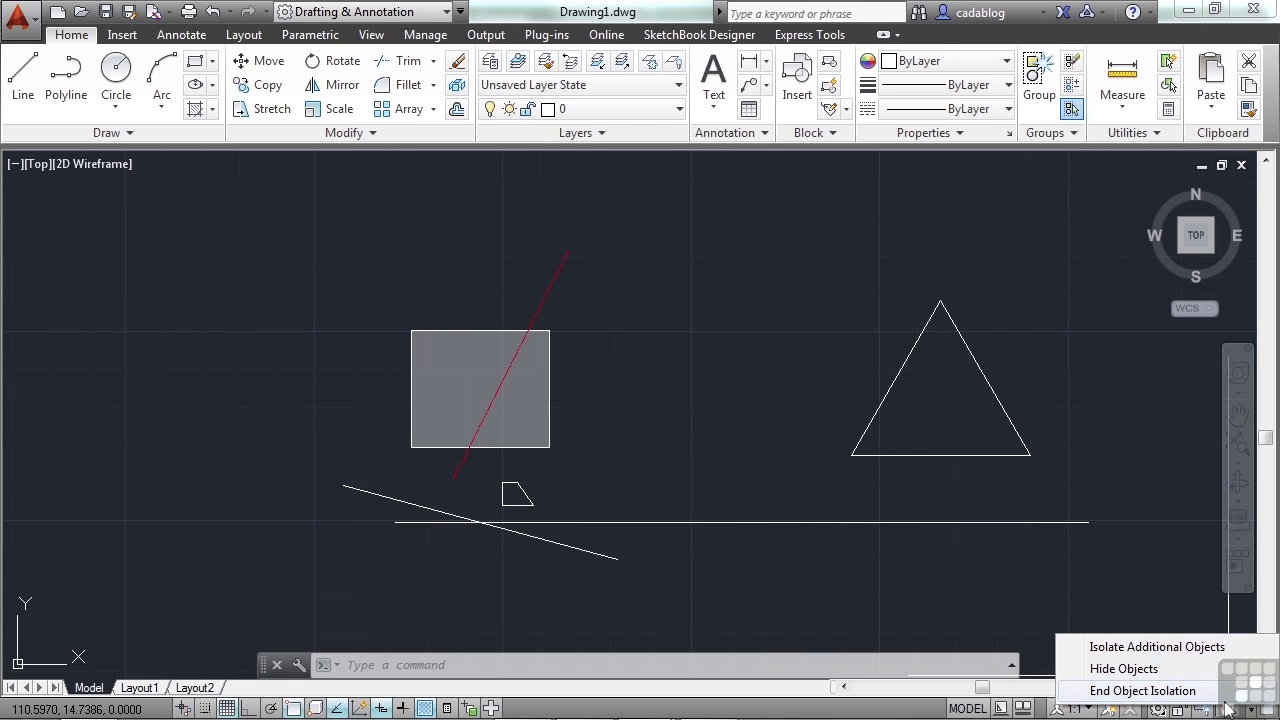
click(1184, 692)
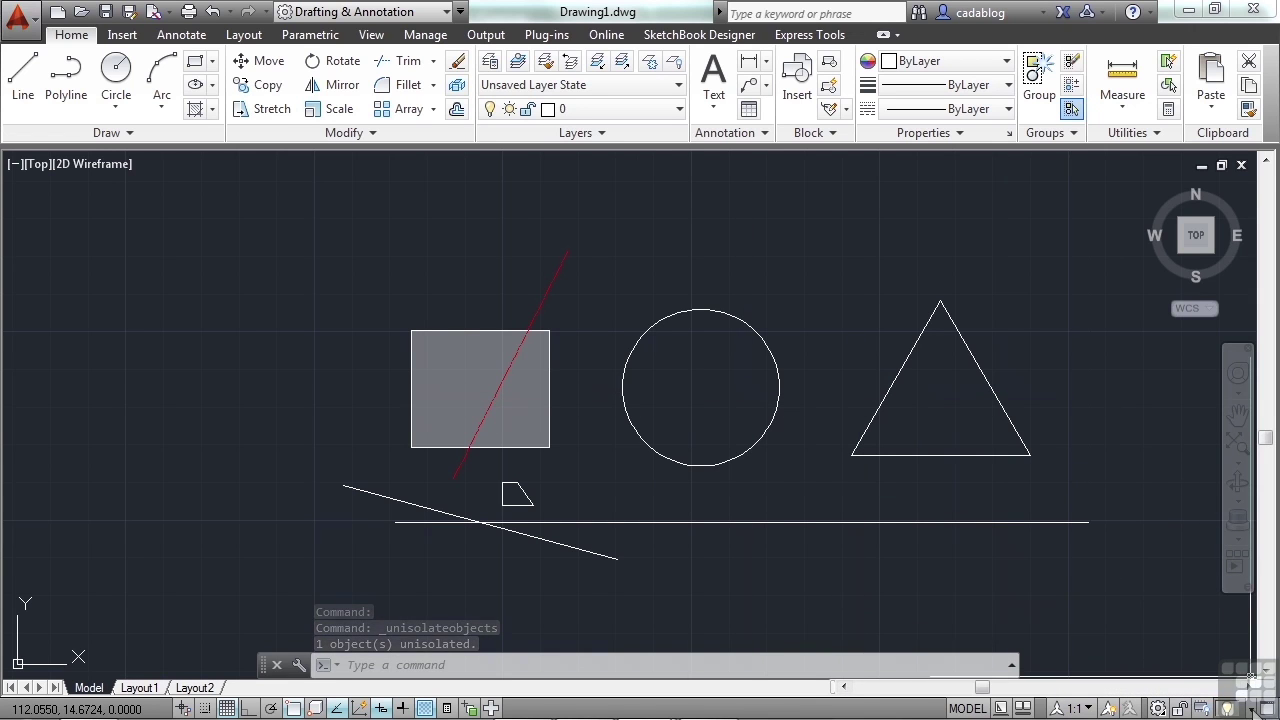
Step: Review the status bar display options and the Tray Settings, and cancel without changing anything
click(1251, 675)
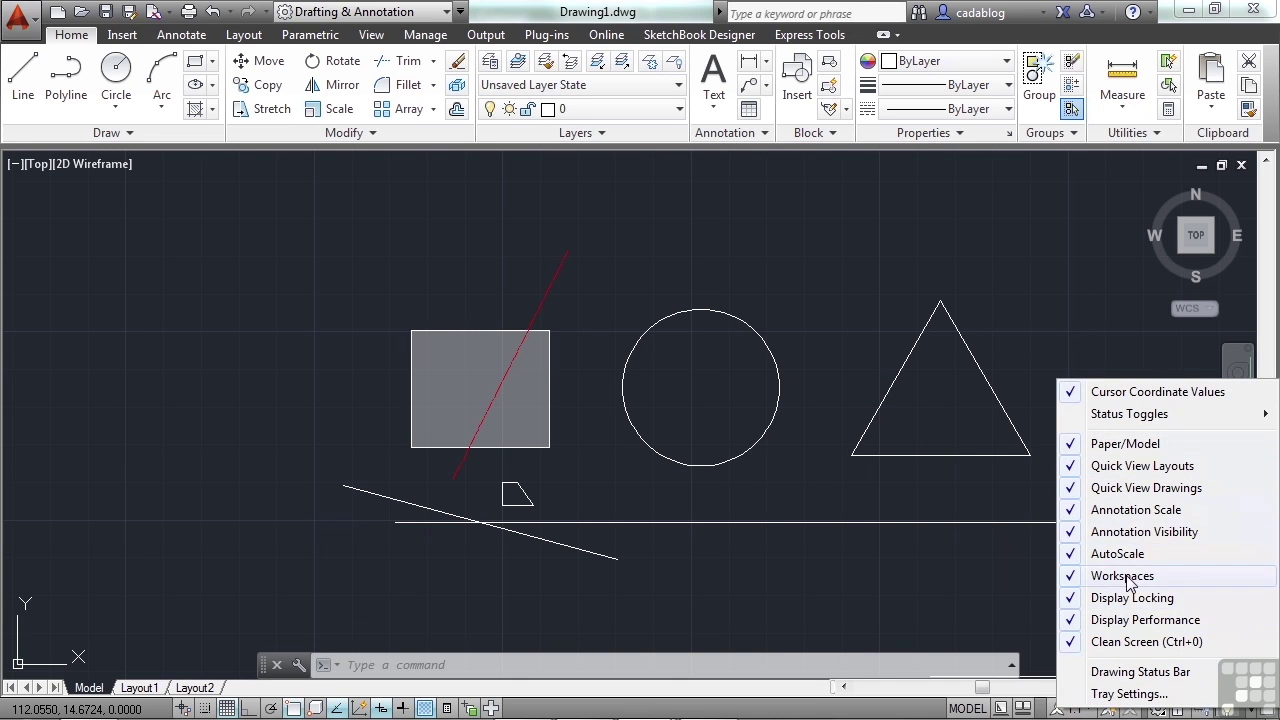
click(1147, 697)
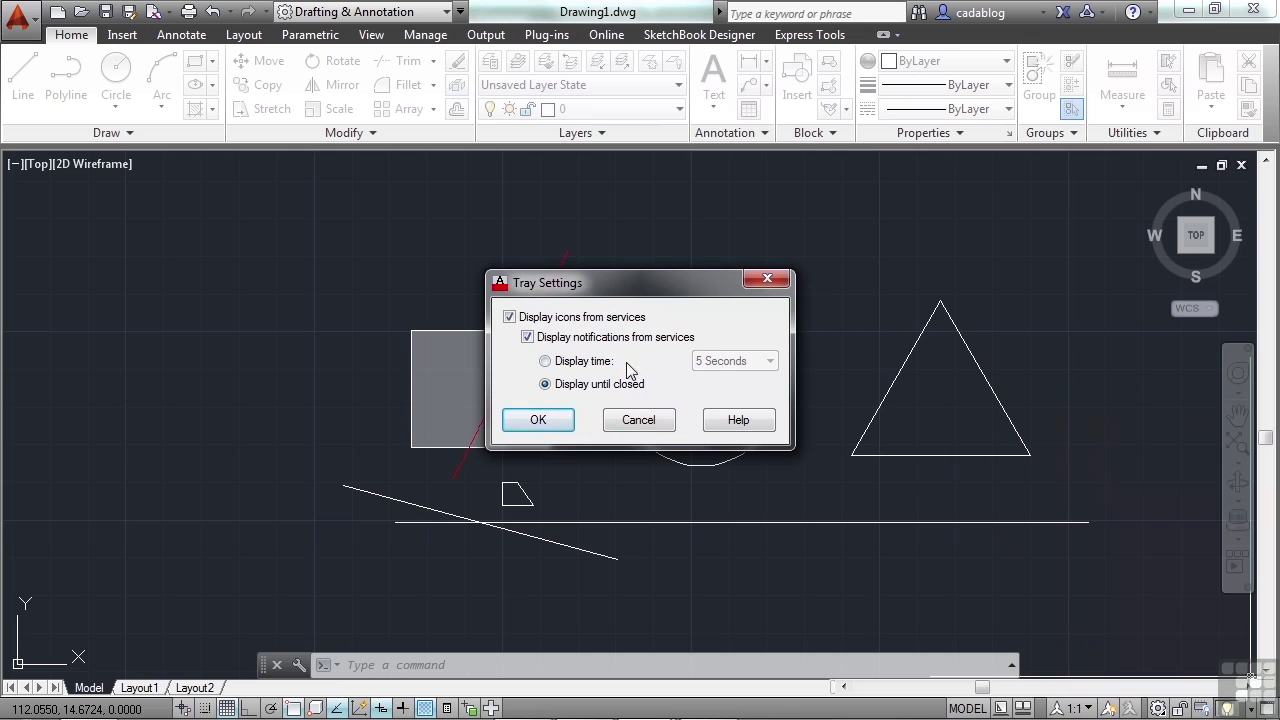
click(639, 420)
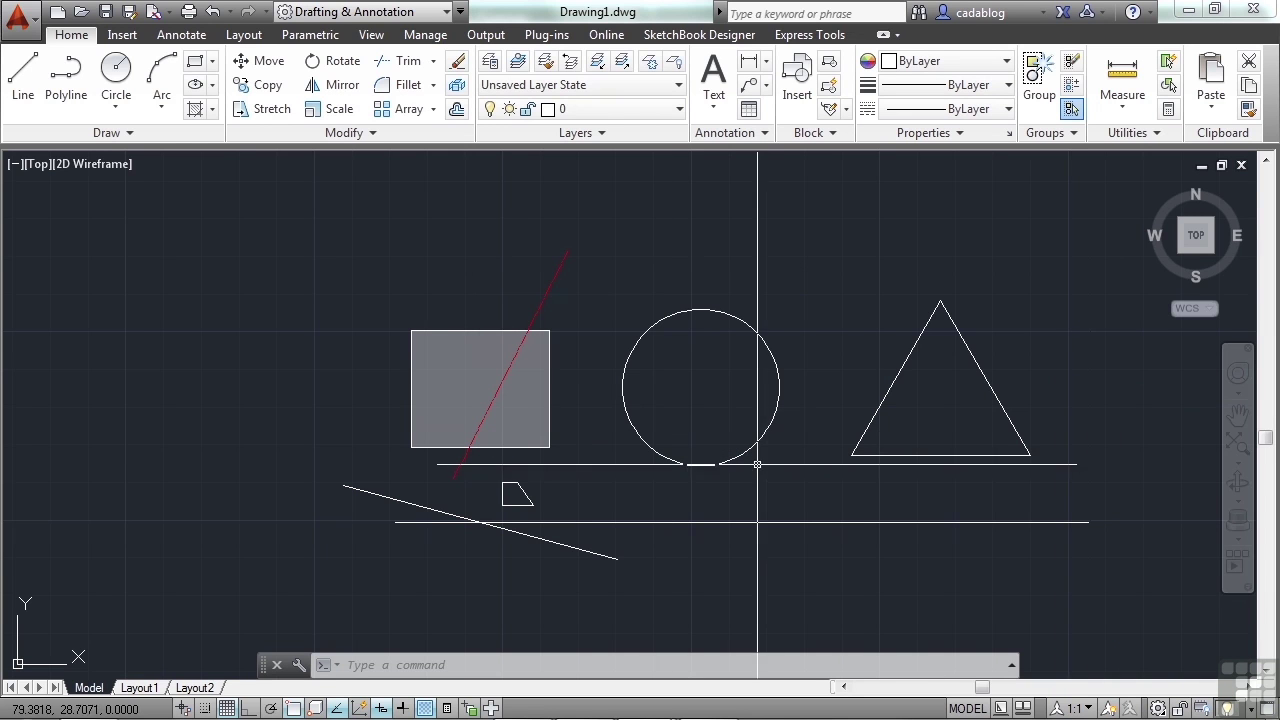
Step: Turn on Clean Screen to enlarge the drawing area, and turn it off again to restore the full interface
click(1266, 706)
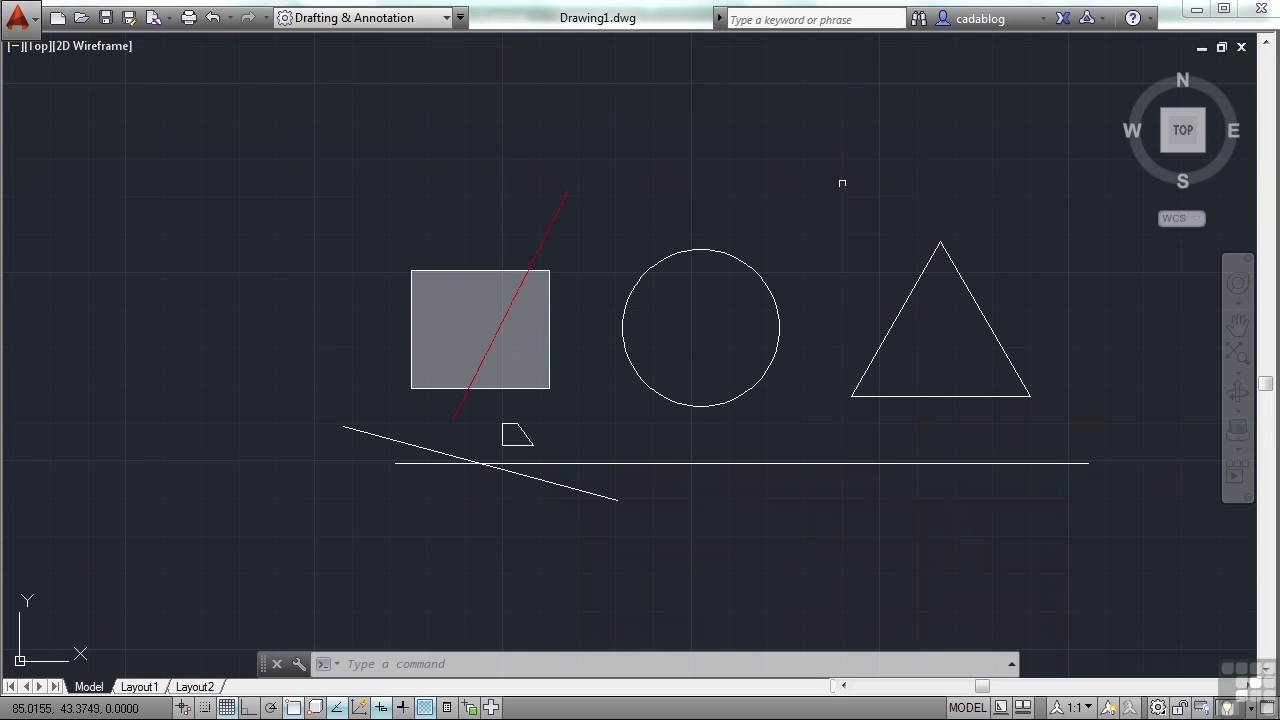
scroll(500, 257, down, 2)
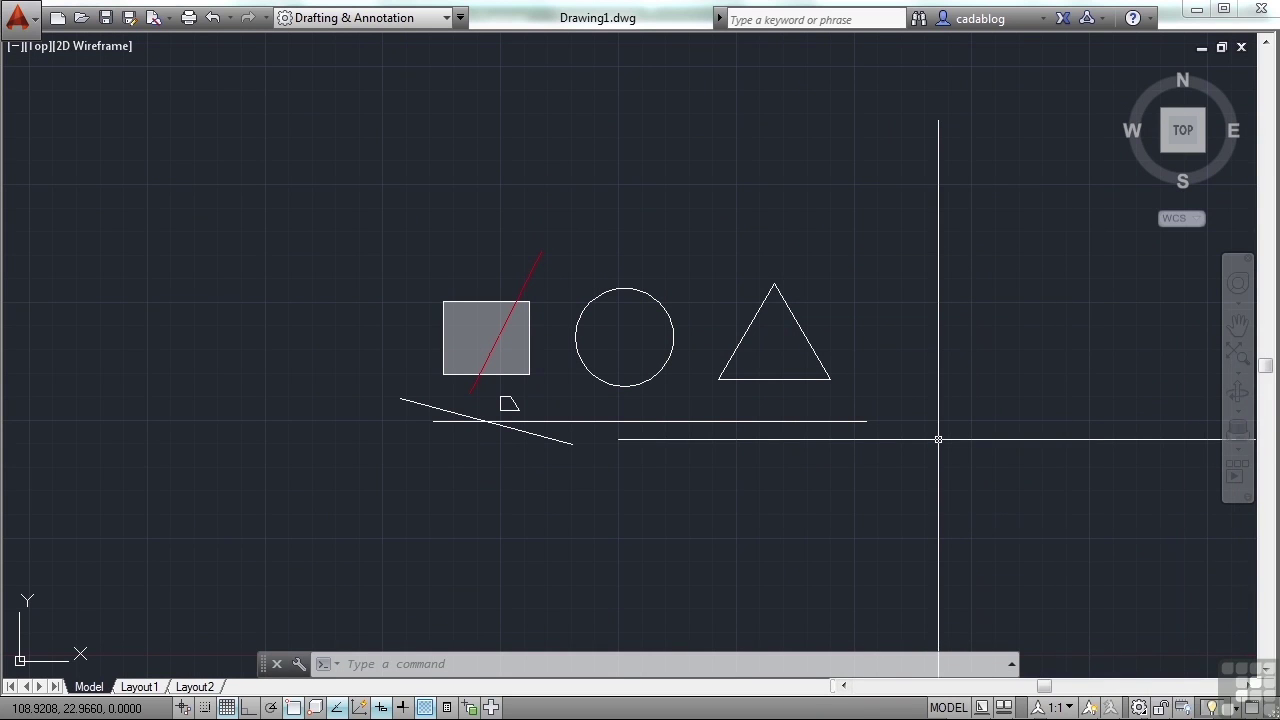
key(ctrl+0)
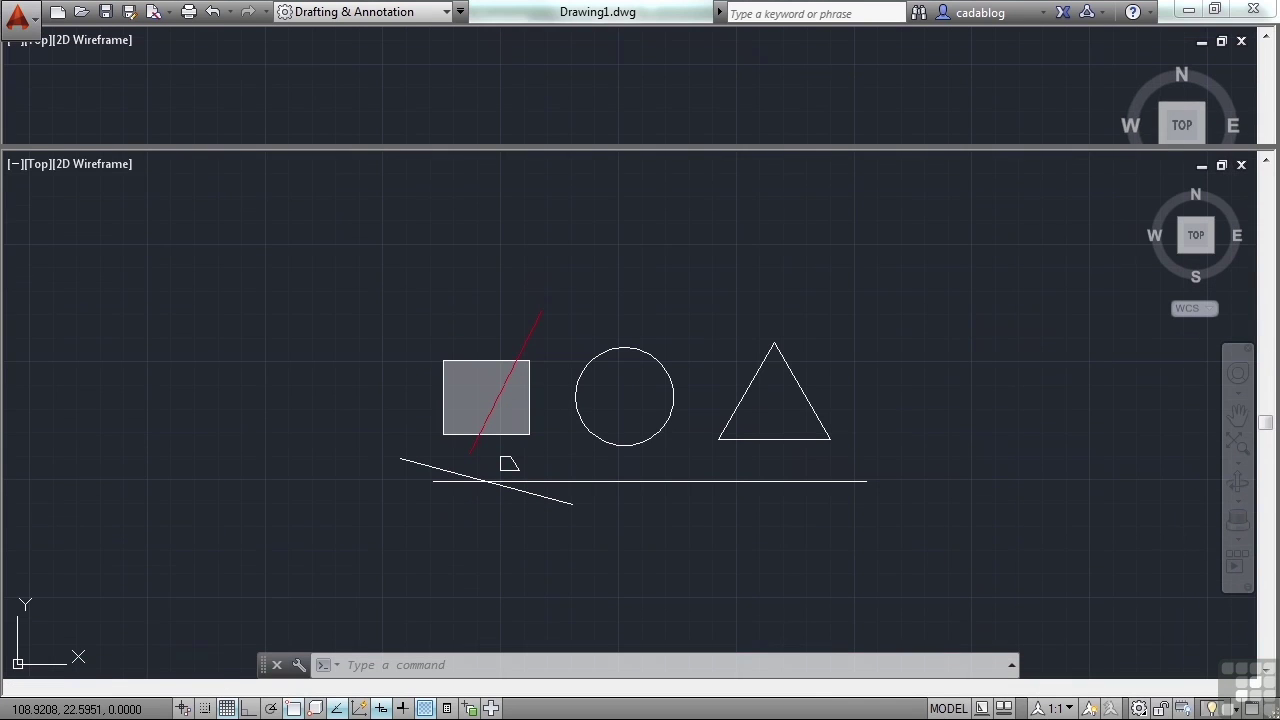